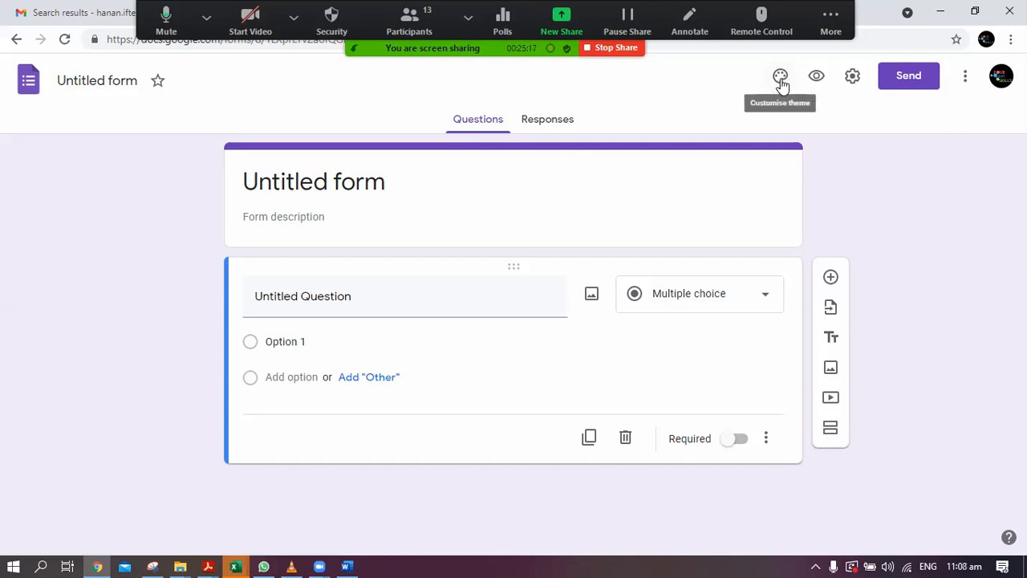
- Set the form title to "Questionnaire for" followed by the researcher's name and "Research Work"
left_click(382, 184)
key("BackSpace")
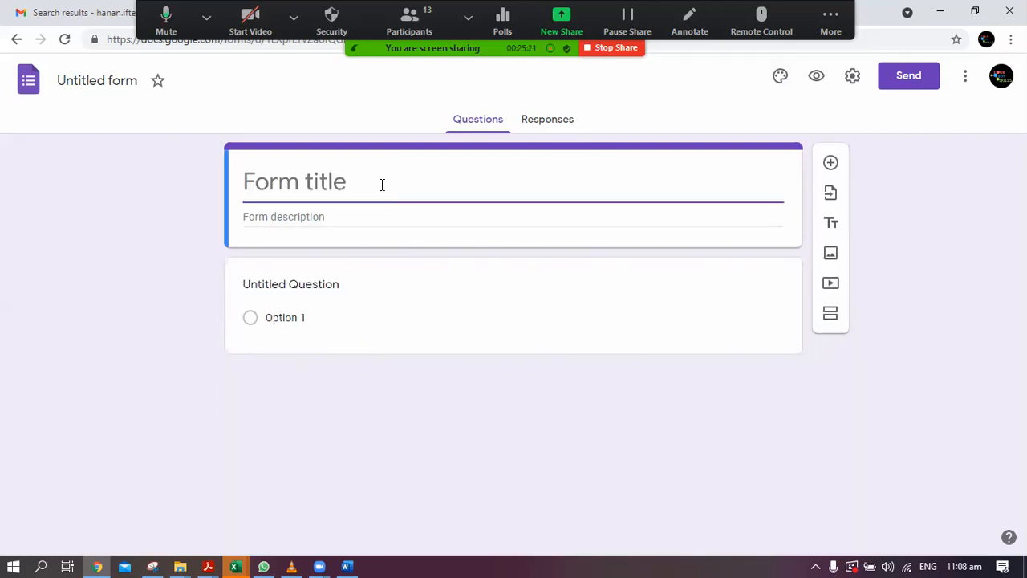
type("Quest")
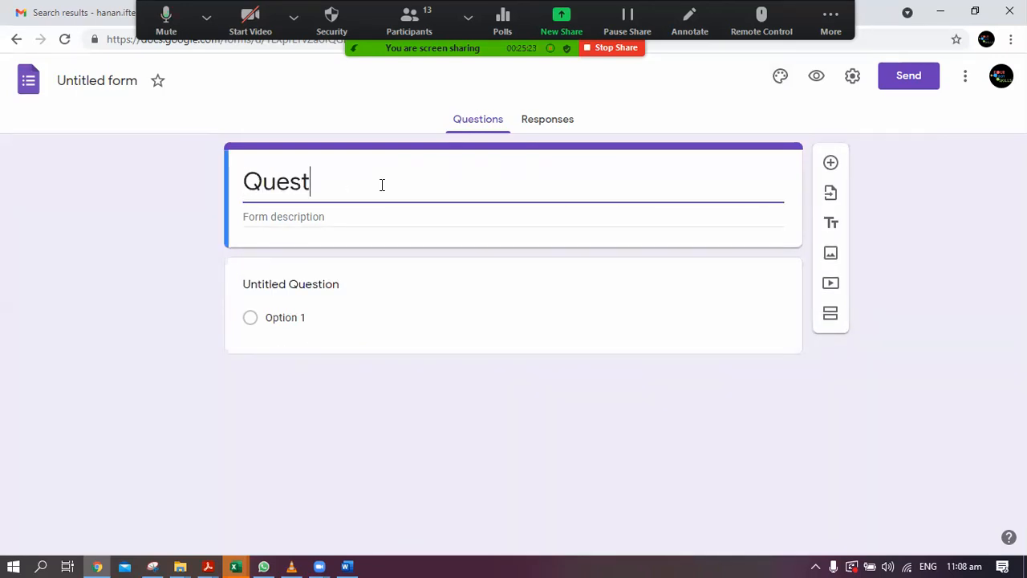
type("ionnaire for ")
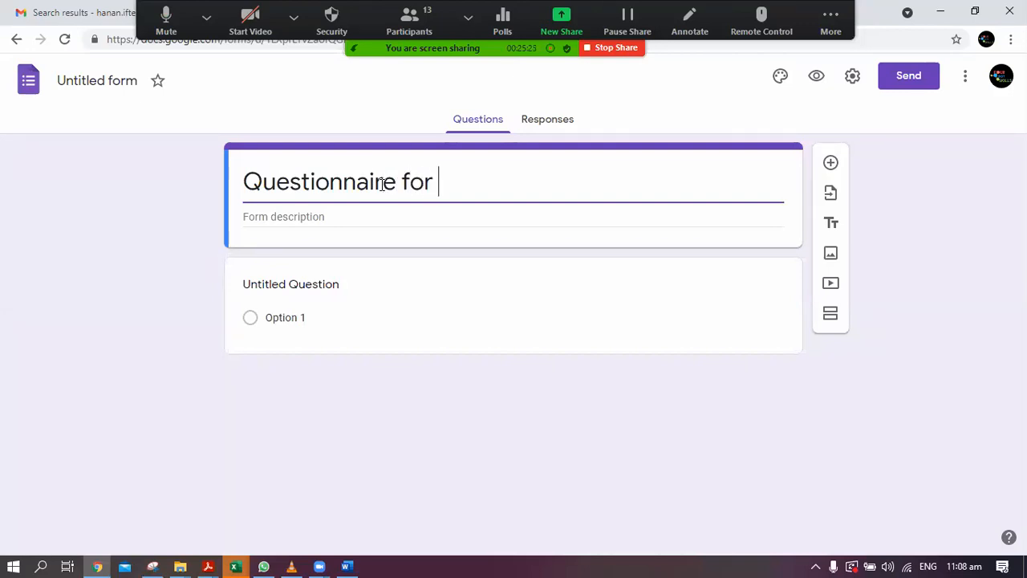
type("Sir Ha")
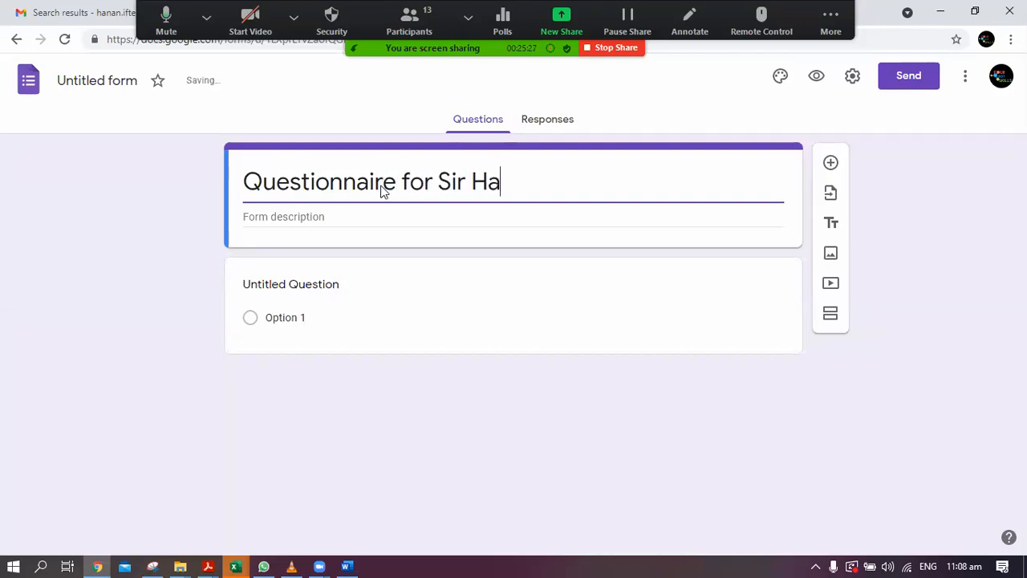
type("nan's Re")
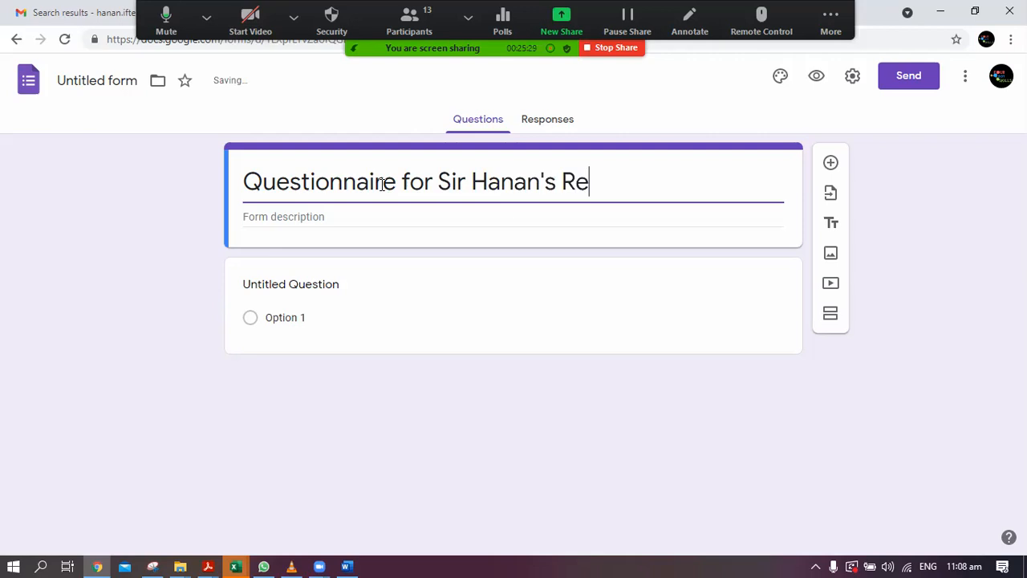
type("search Work")
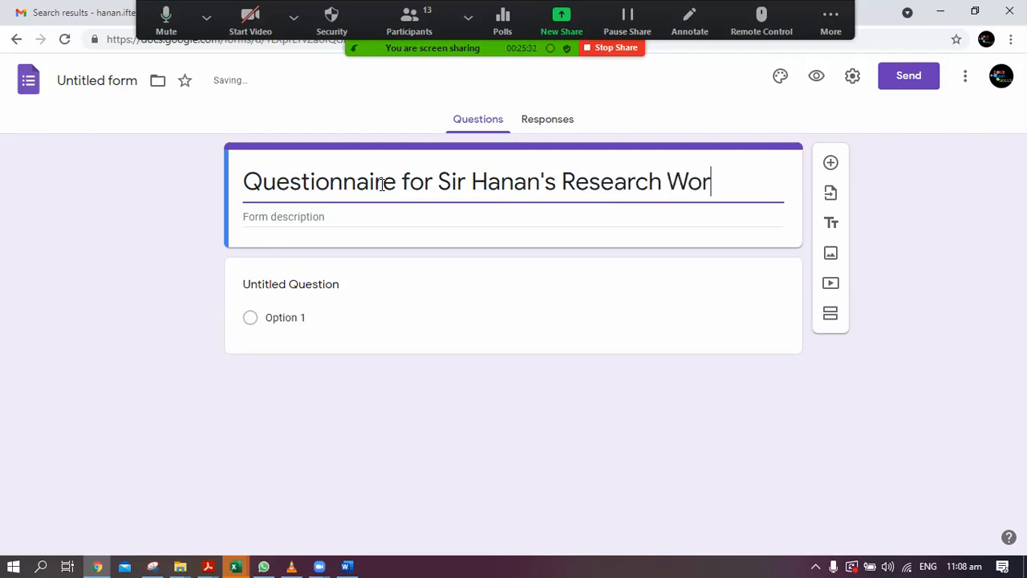
- Set the form description to "This is the instrument to collect the data from target respondents in lieu of my research work"
left_click(338, 226)
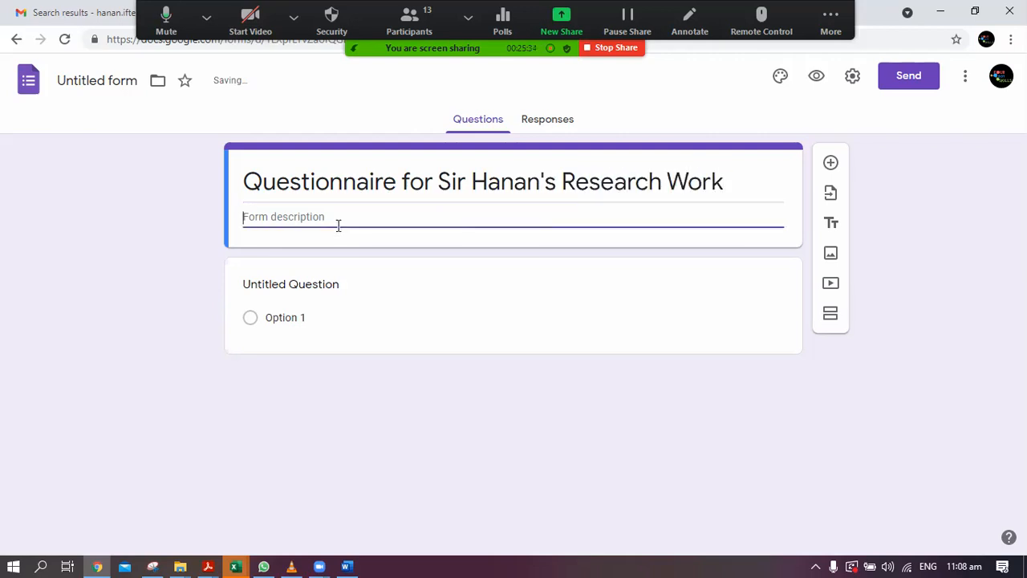
type("This ")
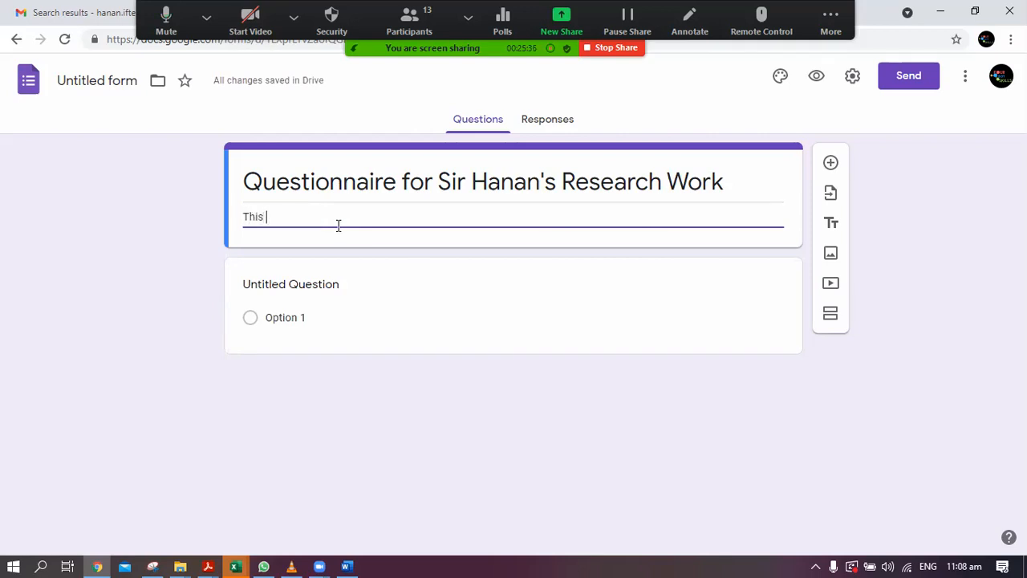
type("is the instrument to ")
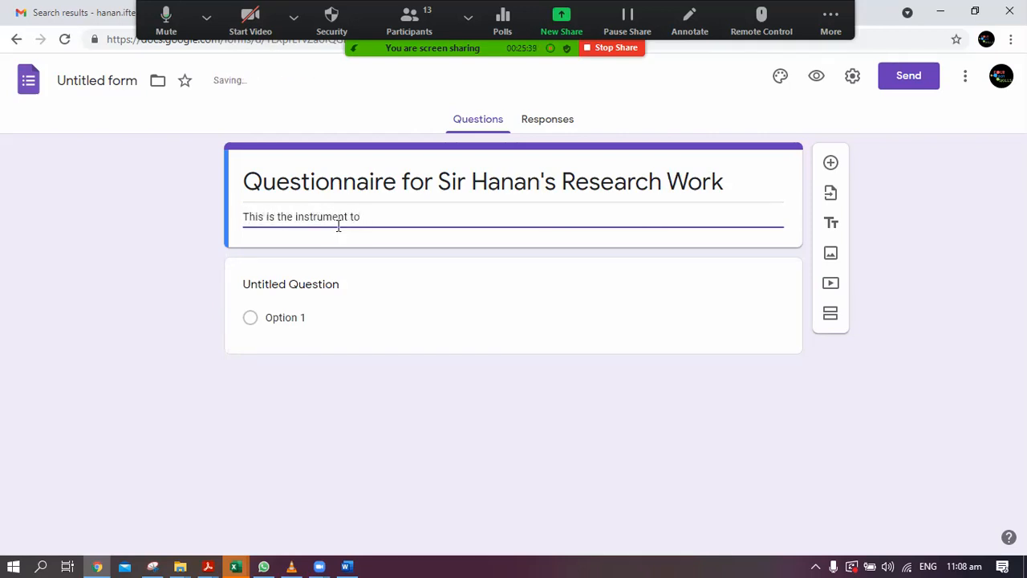
type("collect th")
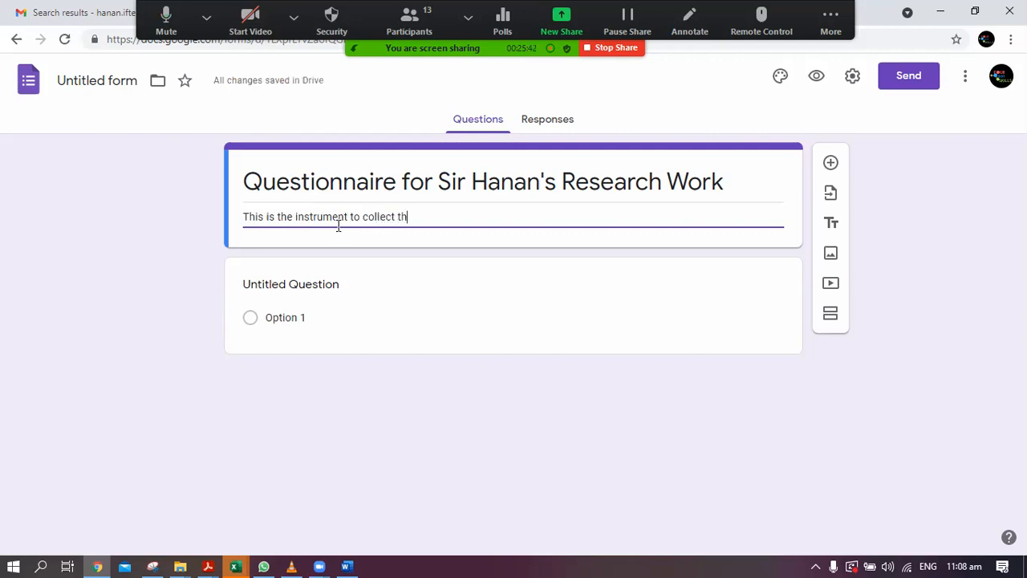
type("e date from target")
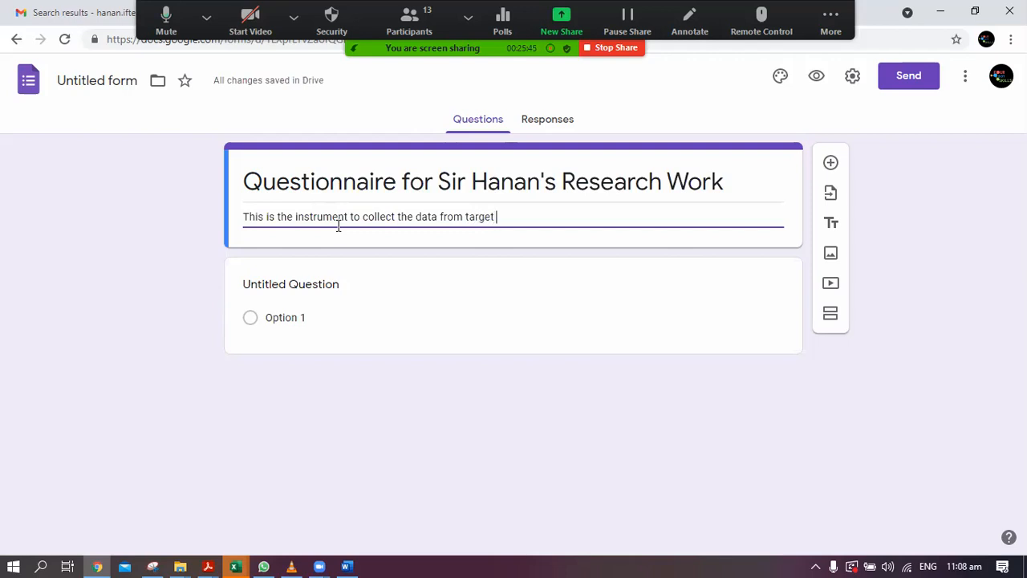
type(" au")
key("BackSpace")
key("BackSpace")
type("respondents ")
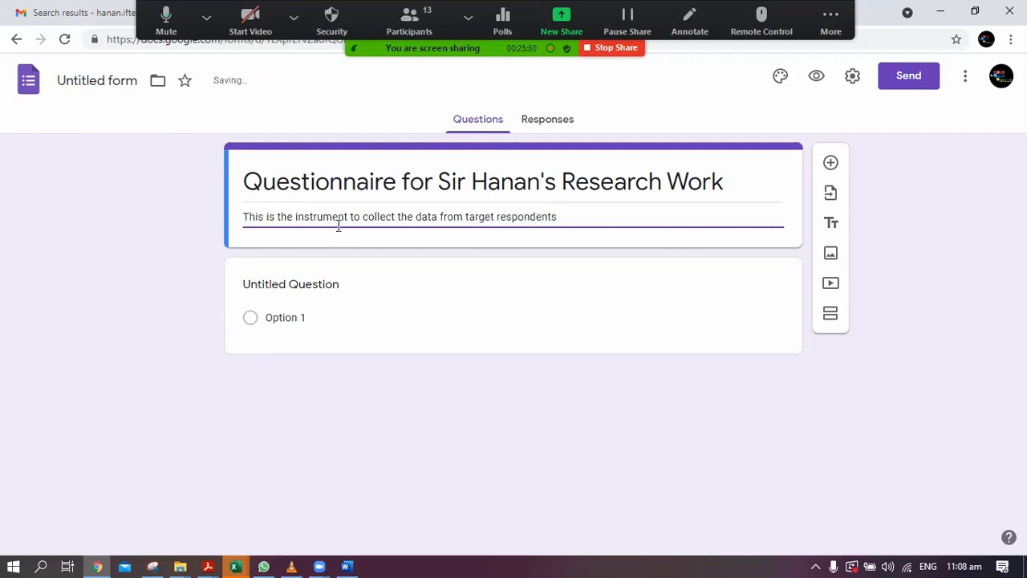
type("in lieu of my research work")
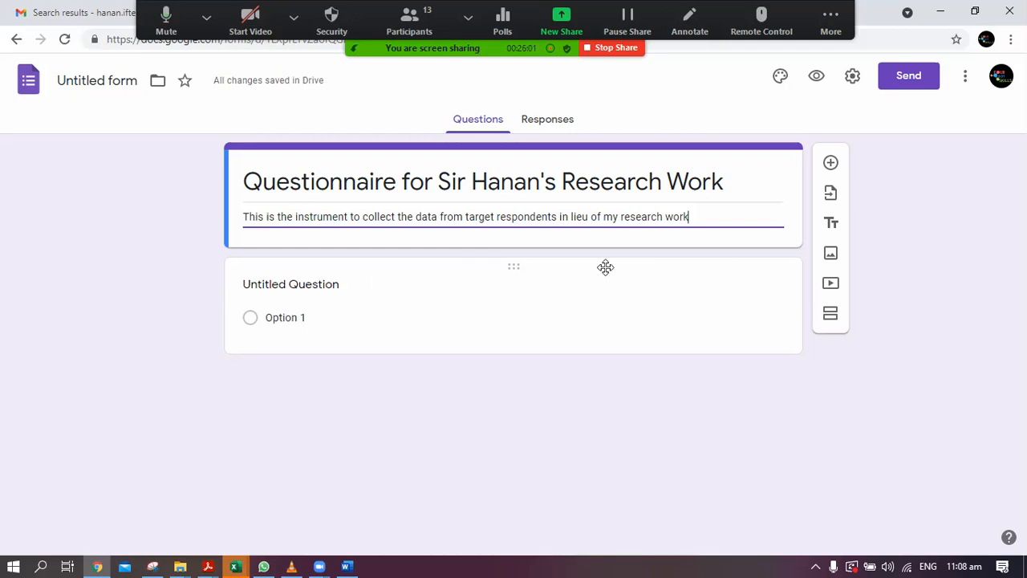
- Check the questionnaire document in Word, return to the form and title the first question "Name"
left_click(329, 289)
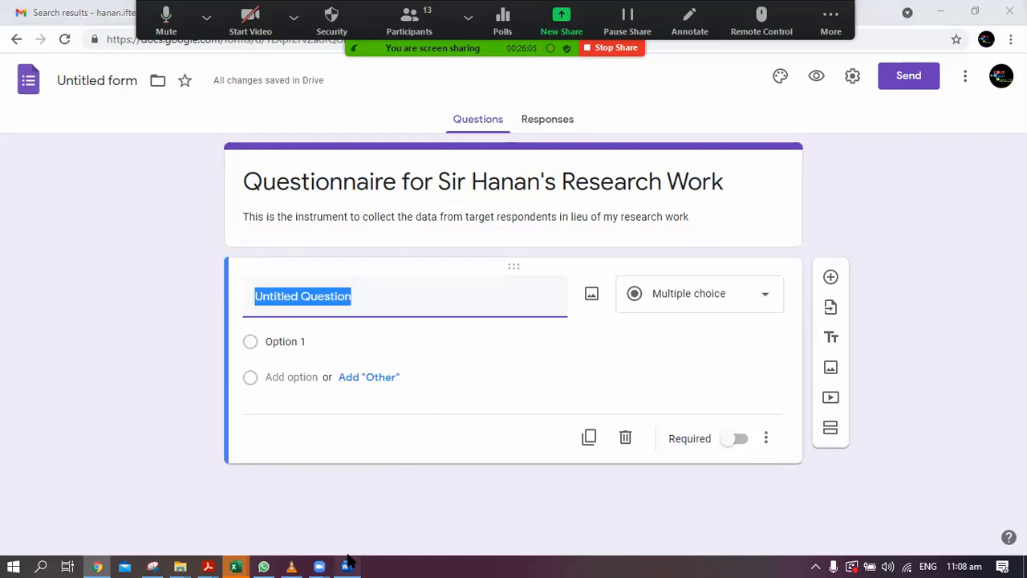
left_click(347, 566)
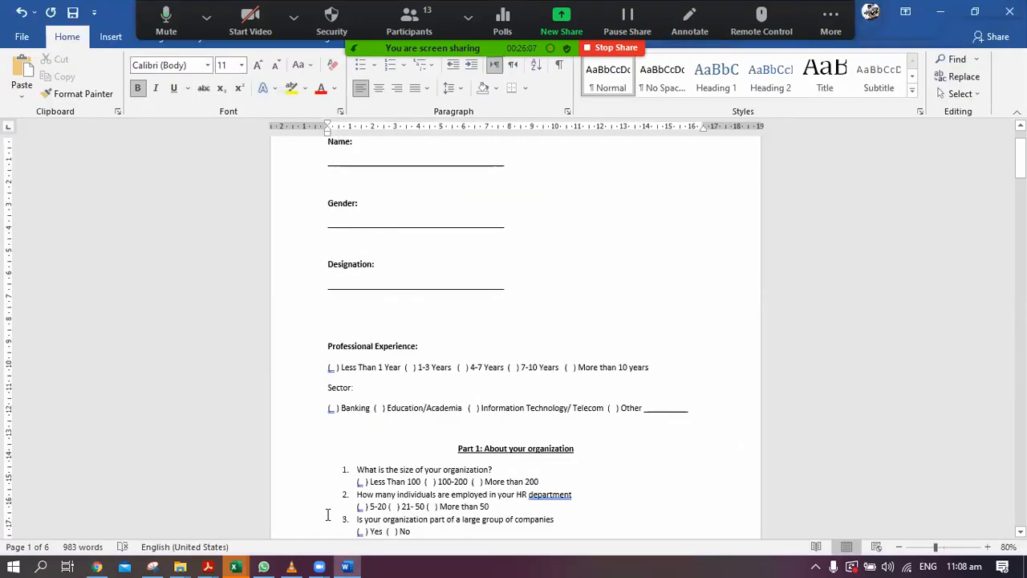
left_click(346, 560)
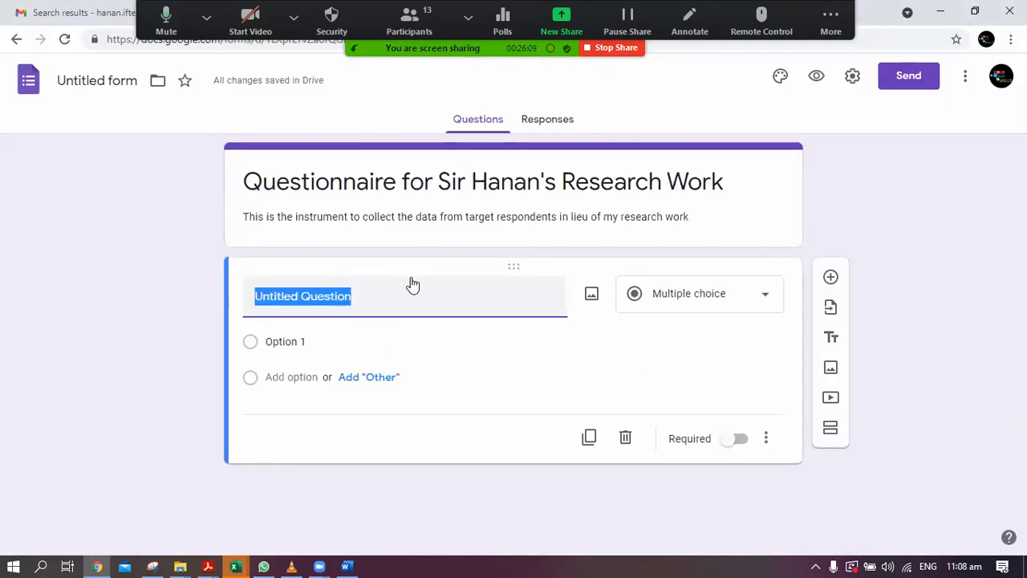
type("Name")
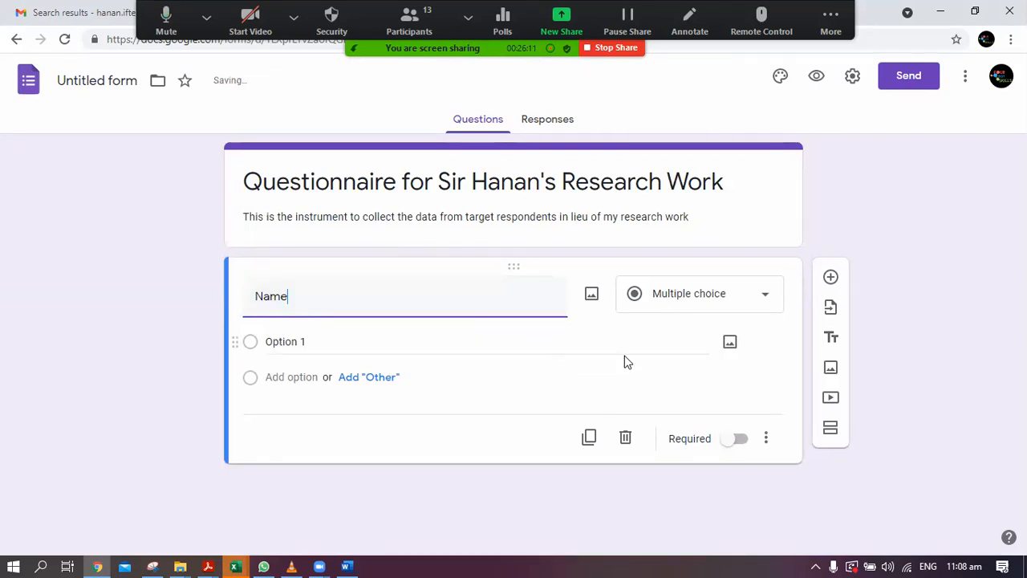
- Change the first question's type to Date and title it "Date"
left_click(729, 309)
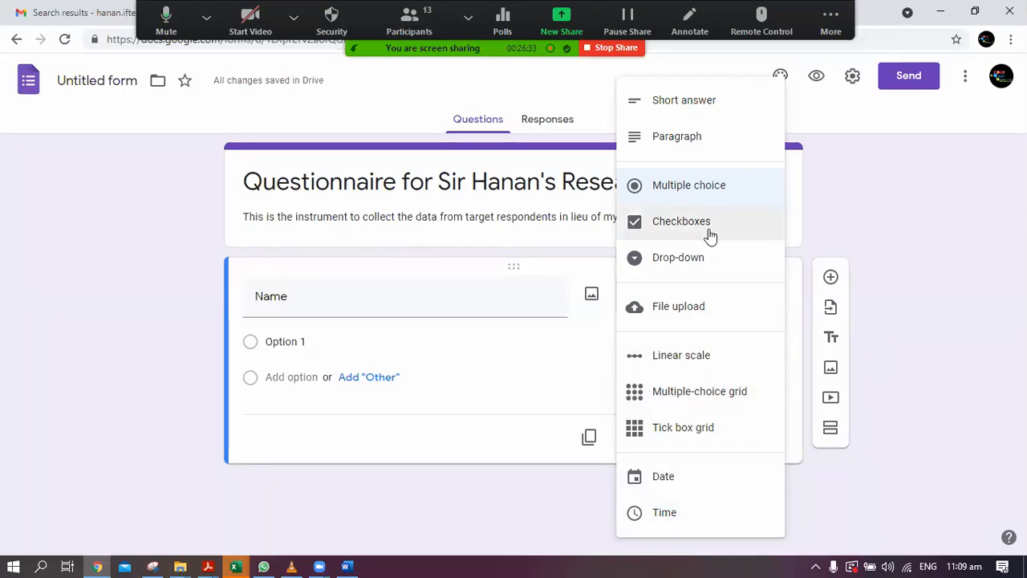
left_click(669, 475)
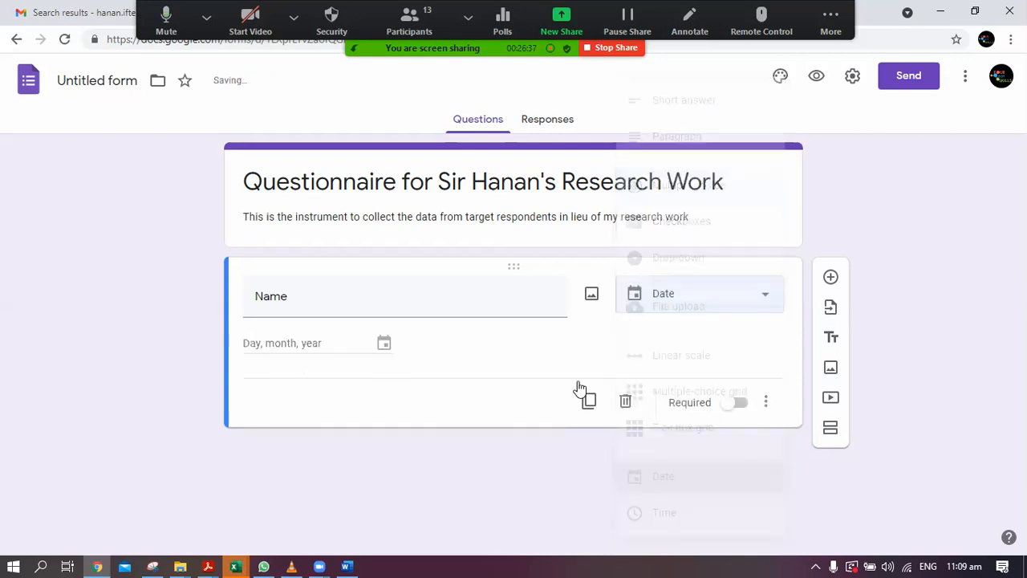
left_click(471, 292)
type("Date")
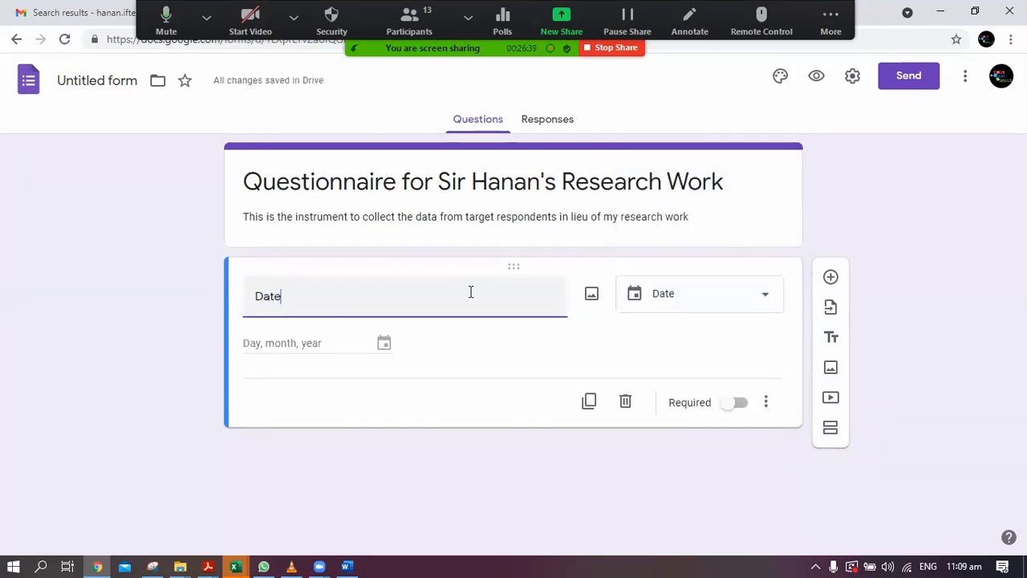
left_click(598, 460)
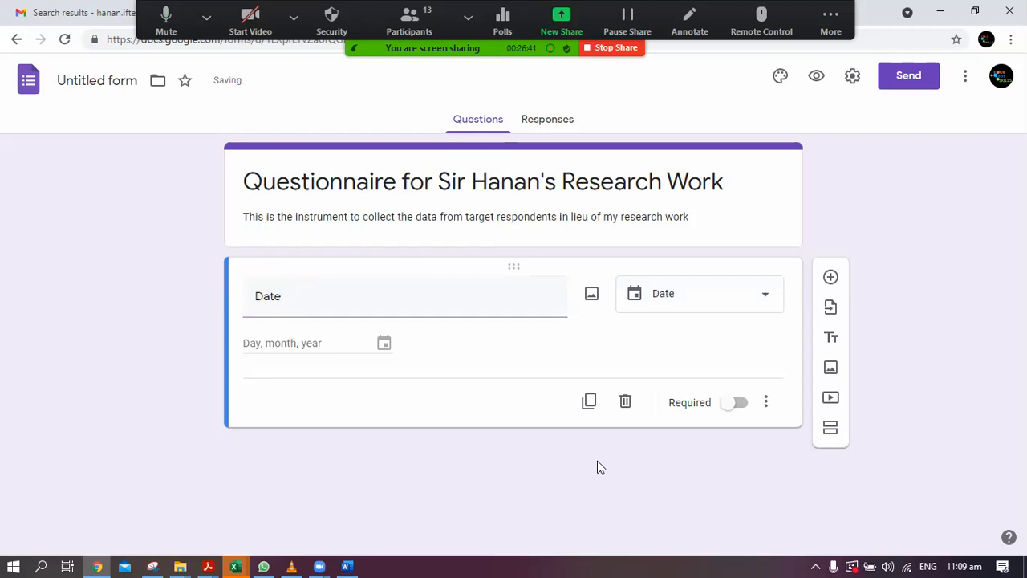
- Add a Time-type question titled "Time" after the Date question, and a blank multiple-choice question below it
left_click(831, 278)
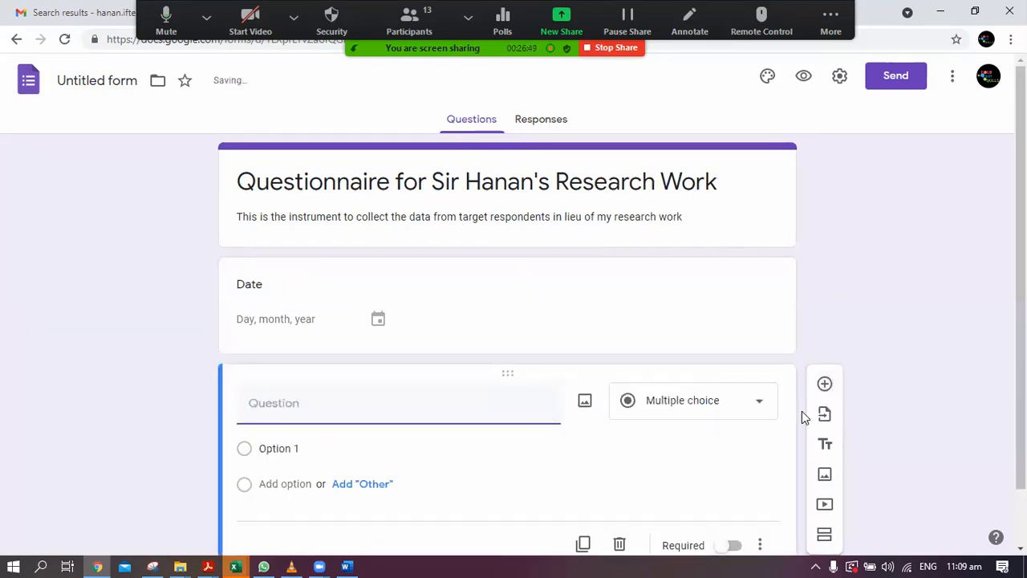
left_click(819, 349)
scroll(821, 355, "down", 1)
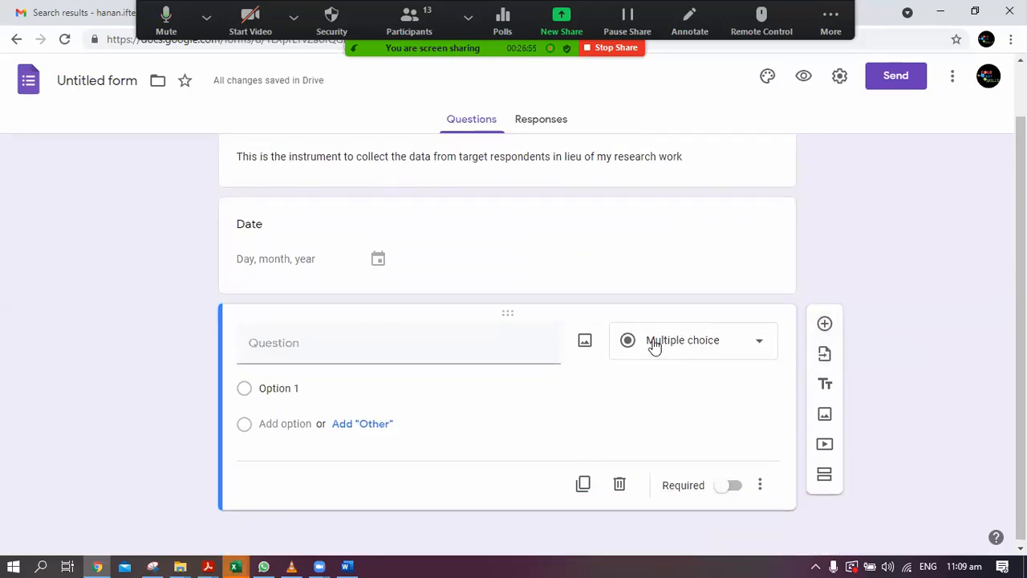
left_click(654, 346)
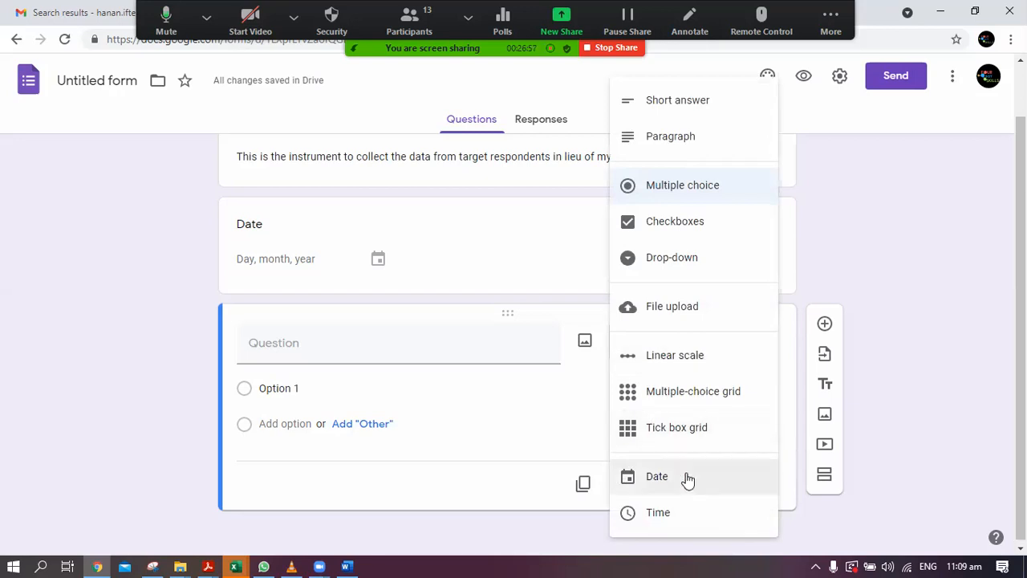
left_click(684, 514)
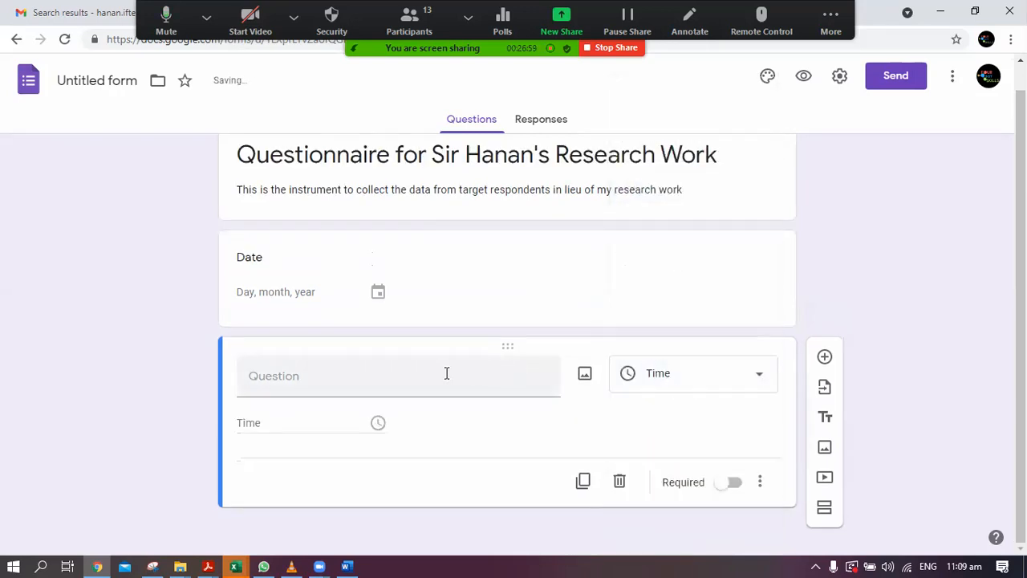
type("Time")
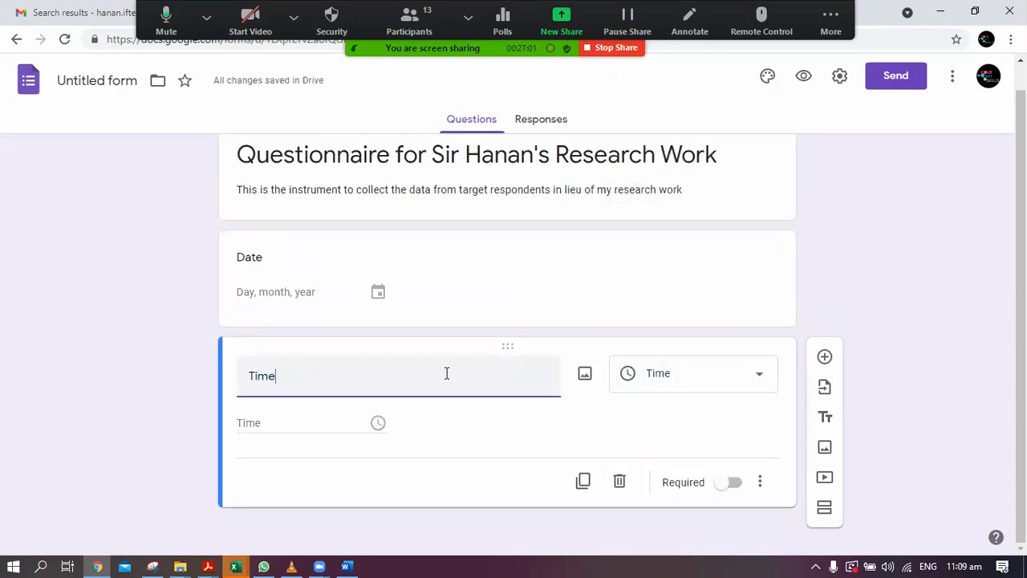
left_click(935, 228)
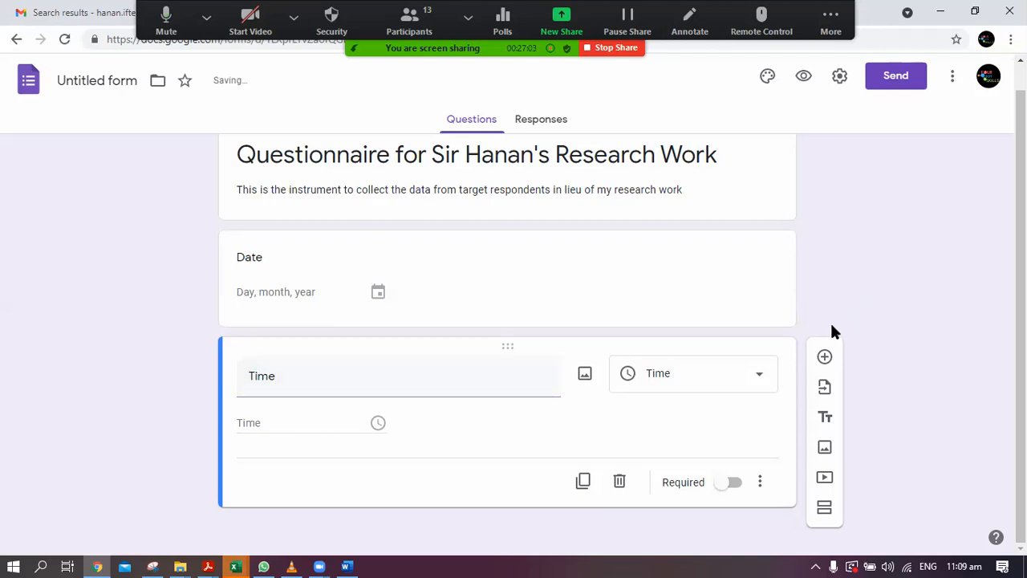
left_click(824, 357)
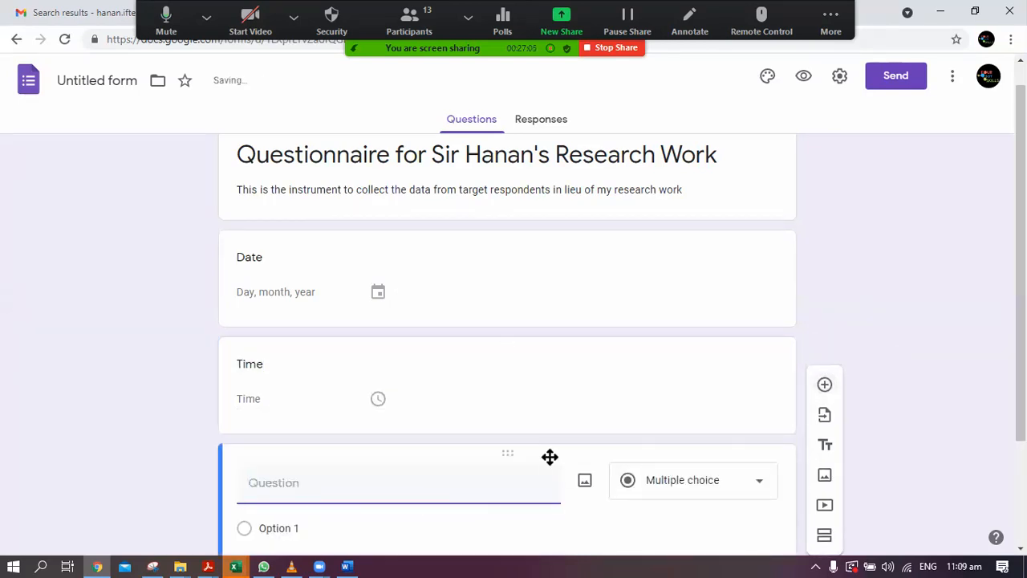
left_click(963, 227)
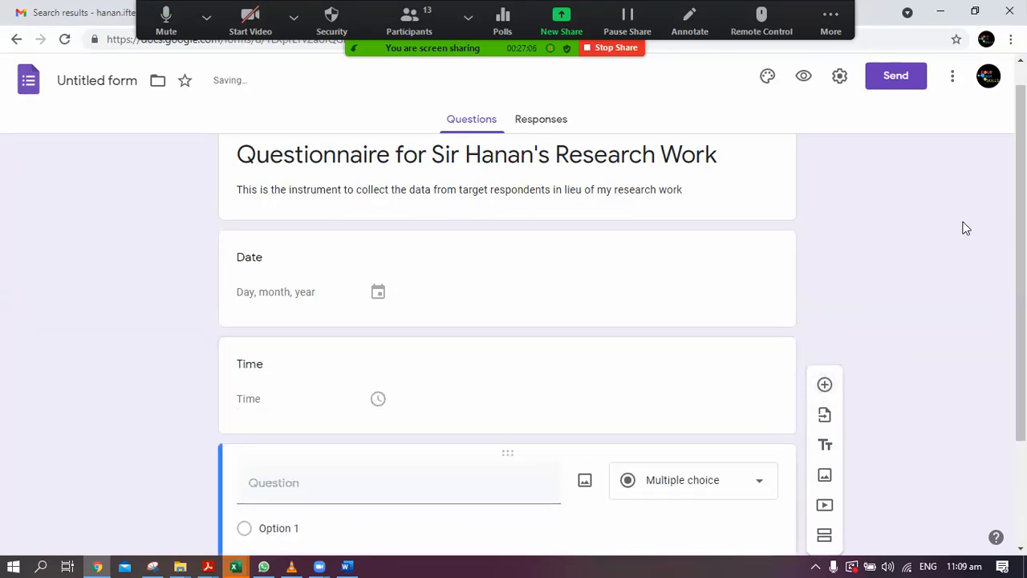
- Make the Date and Time questions required
left_click(724, 241)
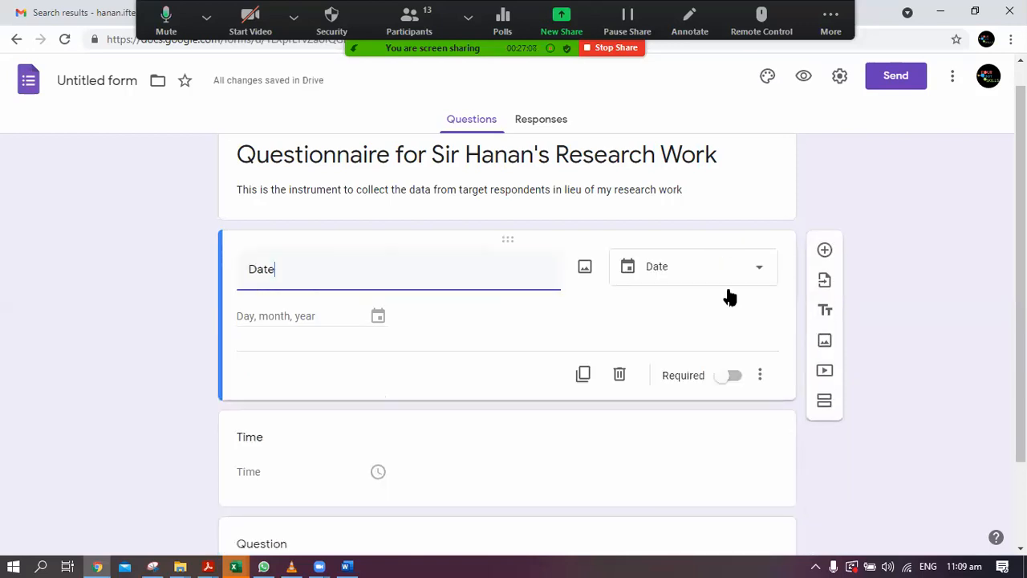
left_click(733, 378)
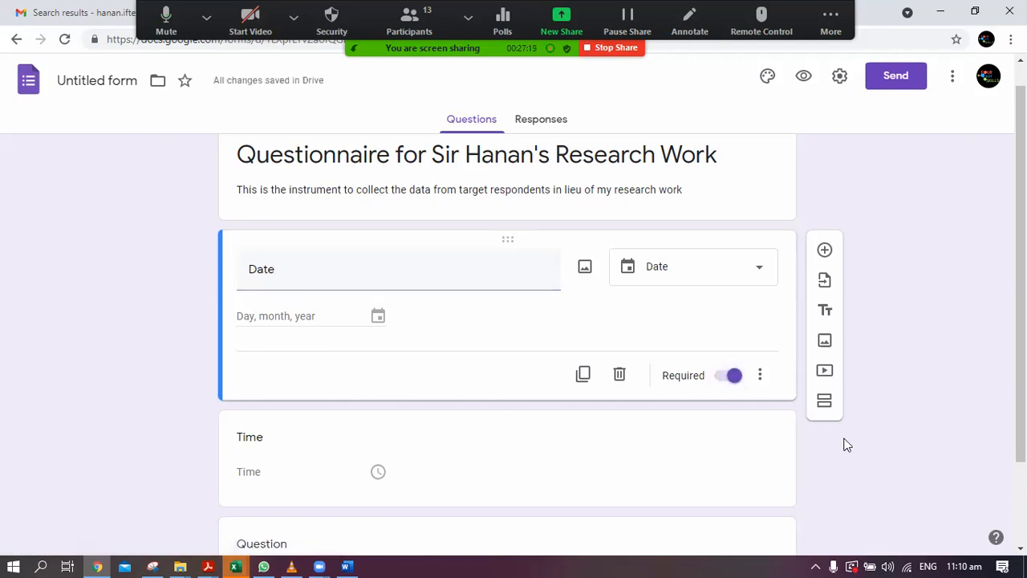
scroll(846, 445, "down", 1)
left_click(710, 374)
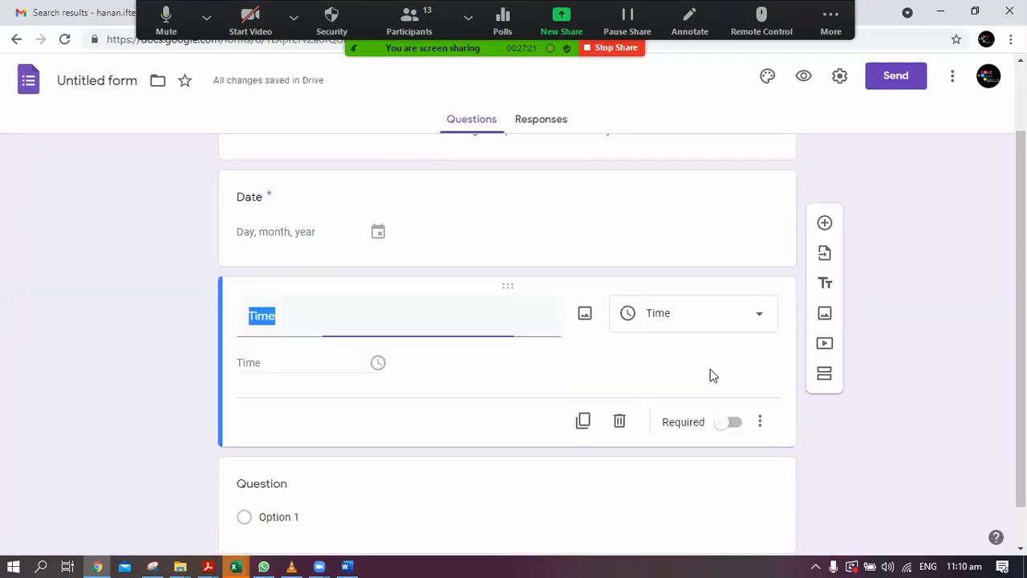
left_click(735, 425)
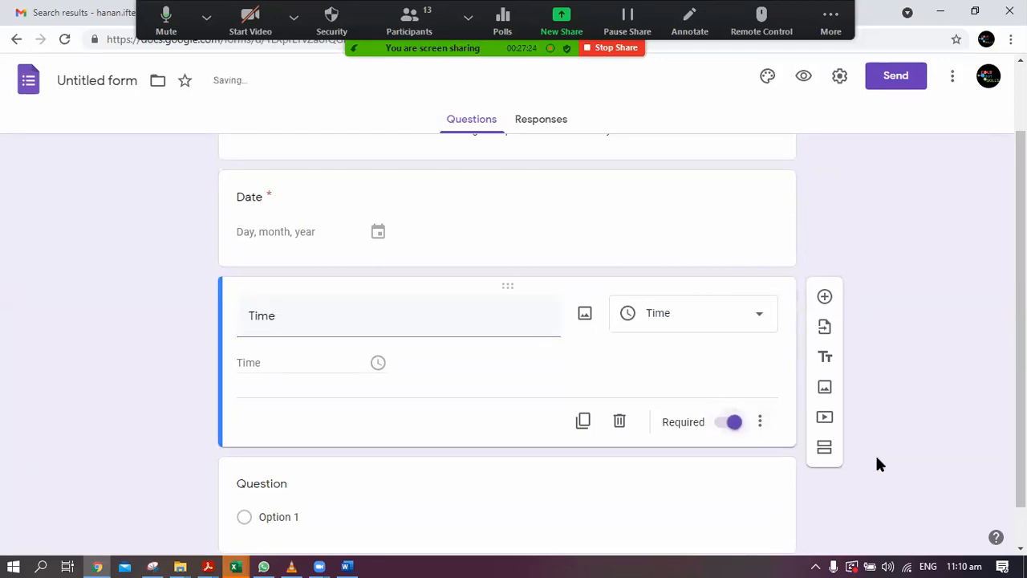
- Title the blank question below Time "Name" and bring up its question-type choices
scroll(876, 456, "down", 1)
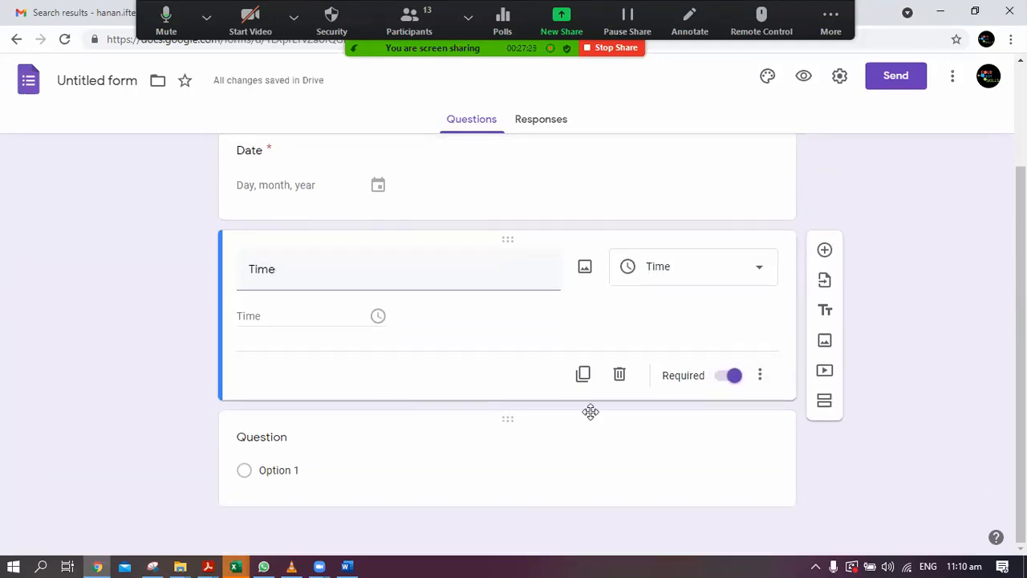
left_click(587, 446)
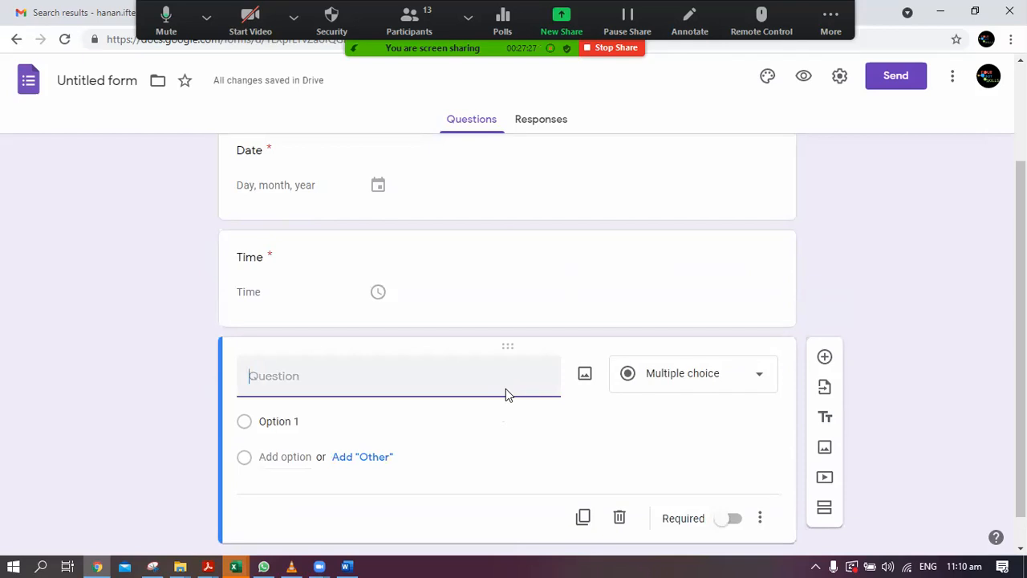
type("Name")
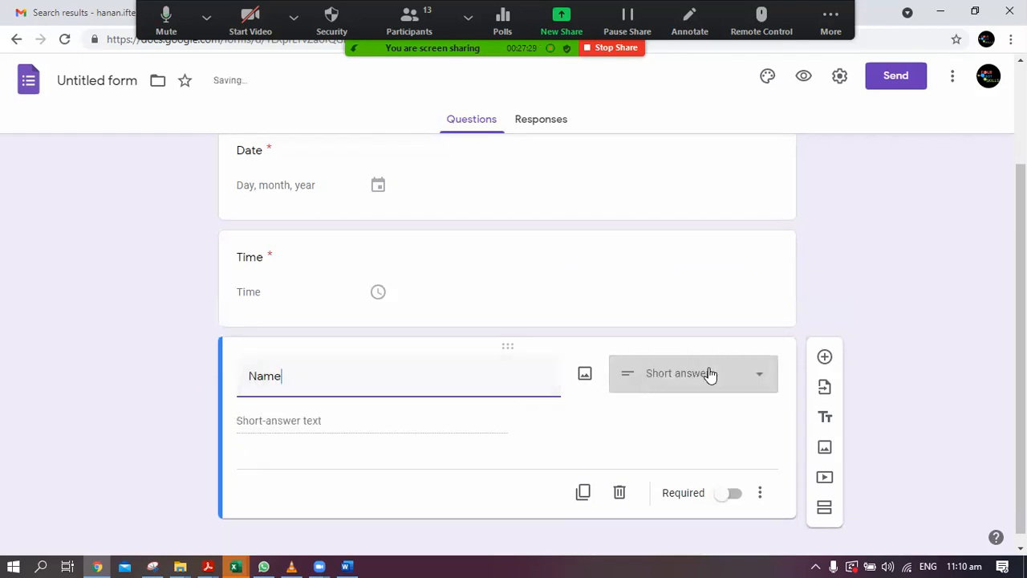
left_click(710, 374)
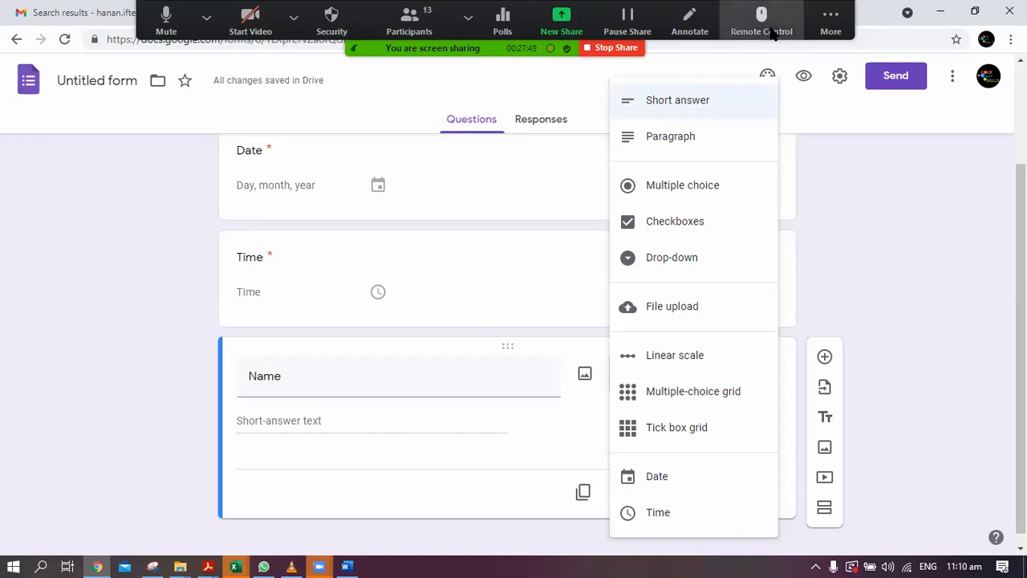
- Switch to the Zoom meeting to read the participants' chat replies, and return to the form in Chrome
left_click(812, 24)
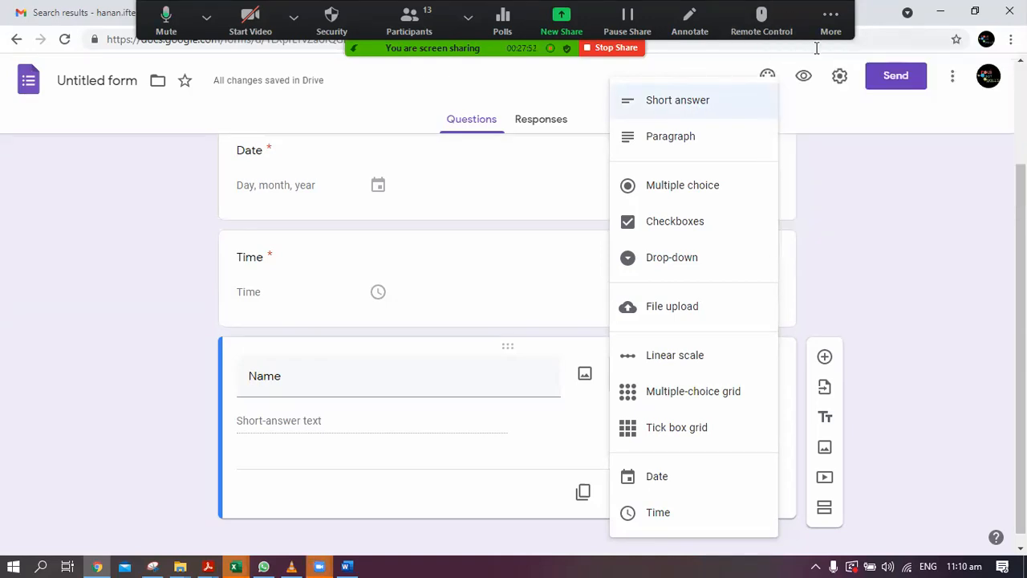
key("alt+Tab")
left_click(781, 6)
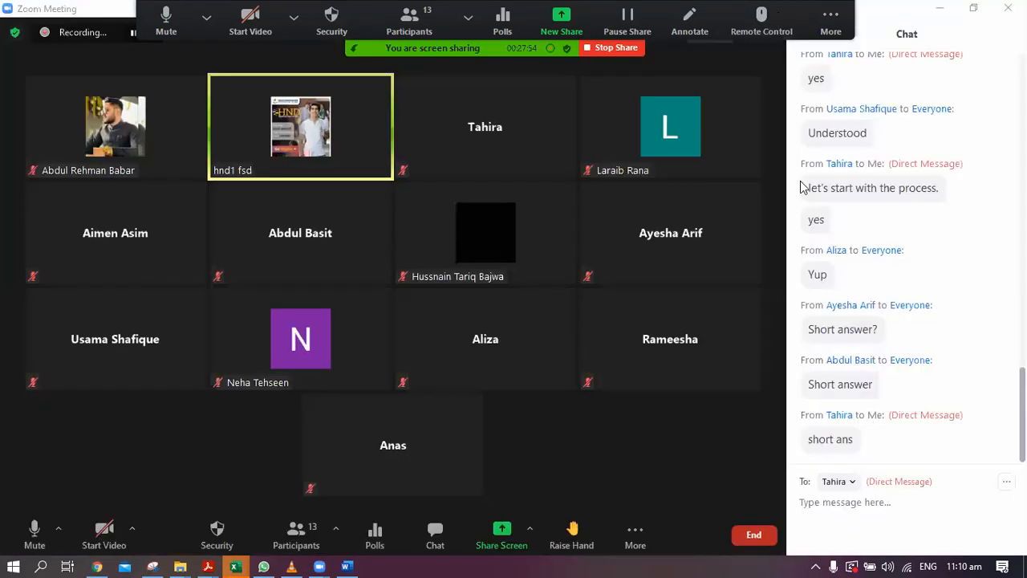
left_click(883, 505)
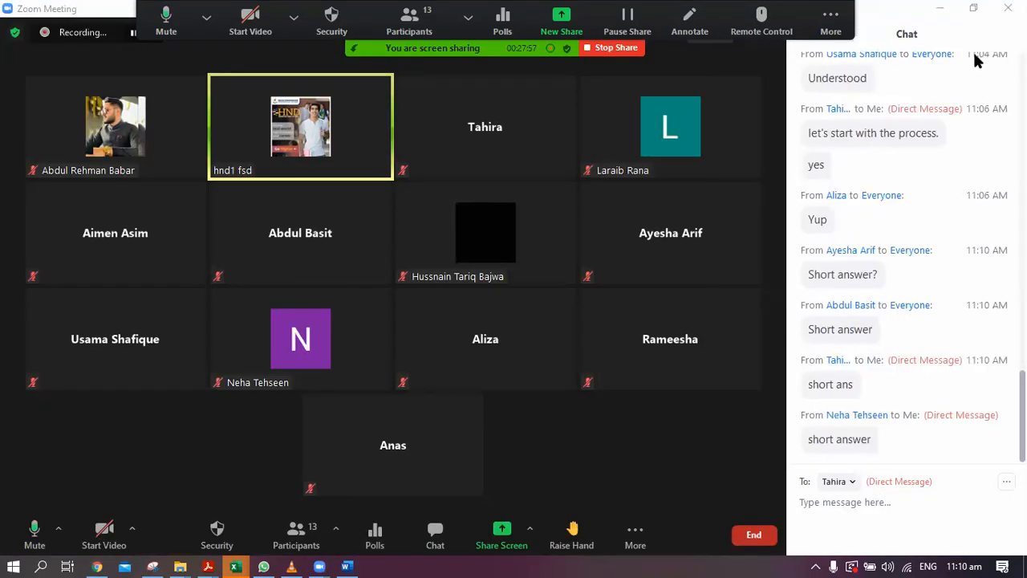
left_click(943, 10)
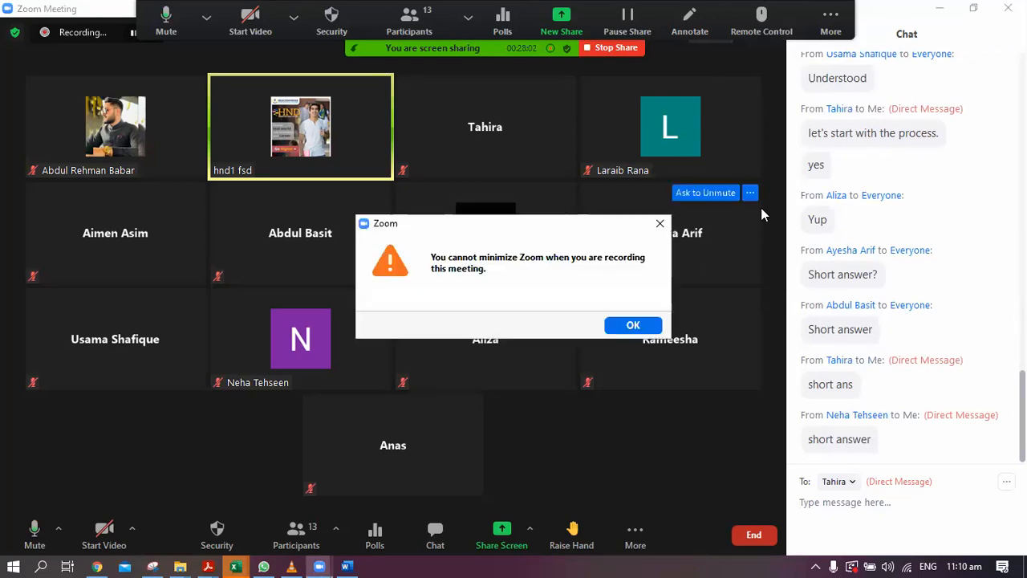
left_click(96, 566)
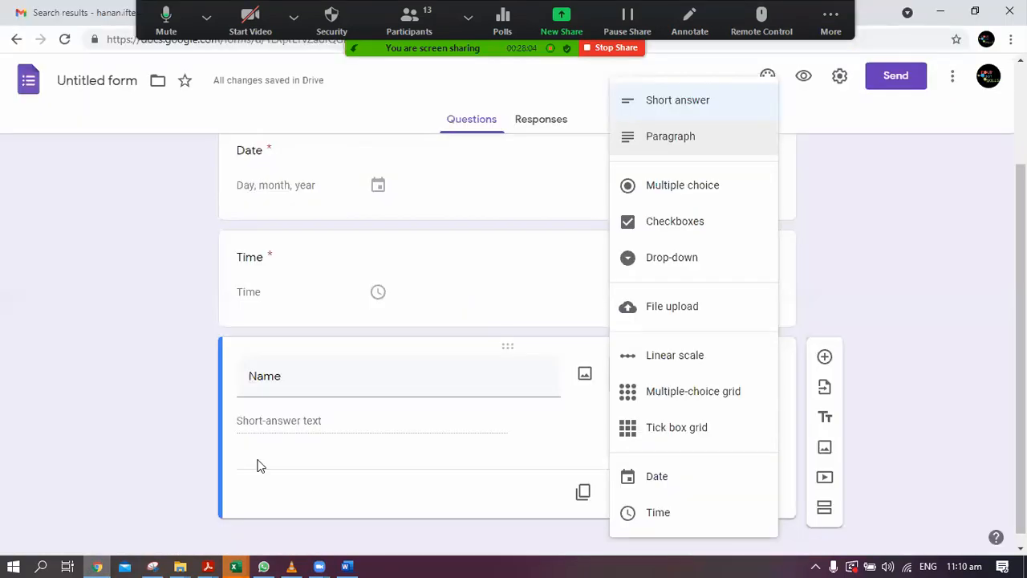
- Choose Short answer as the Name question's type and check the following item in the Word questionnaire
left_click(672, 103)
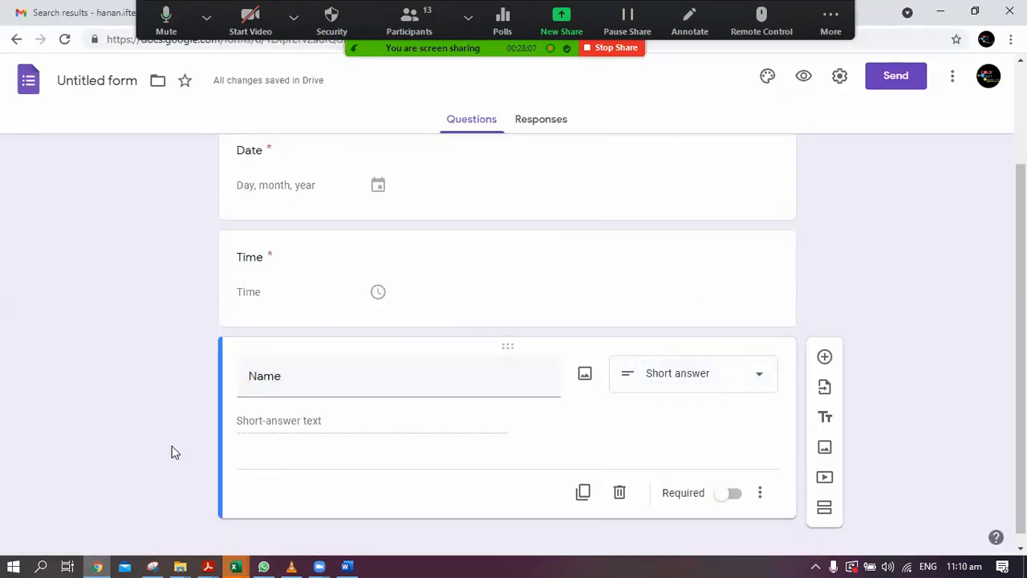
left_click(353, 561)
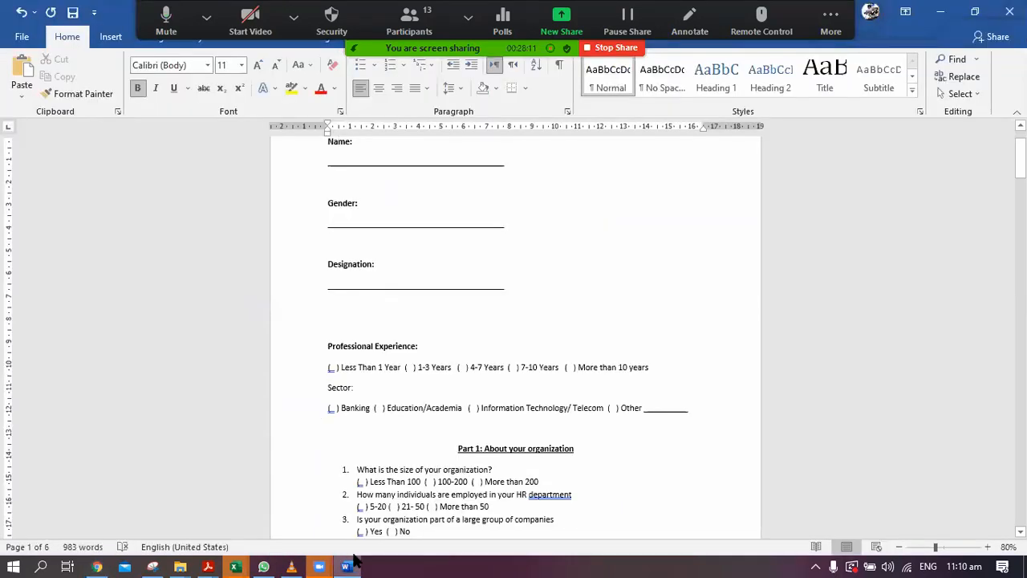
left_click(354, 562)
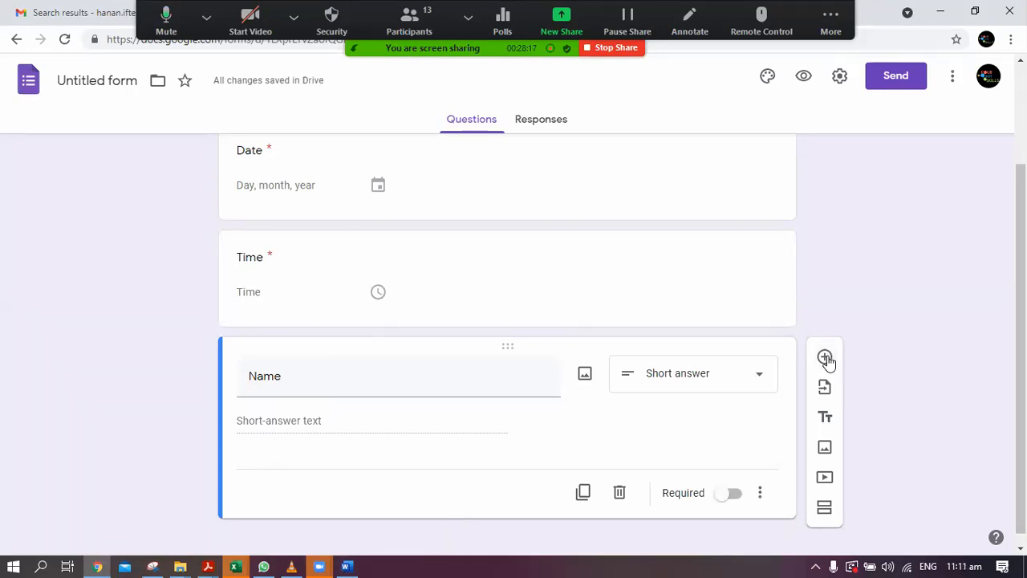
scroll(849, 319, "down", 1)
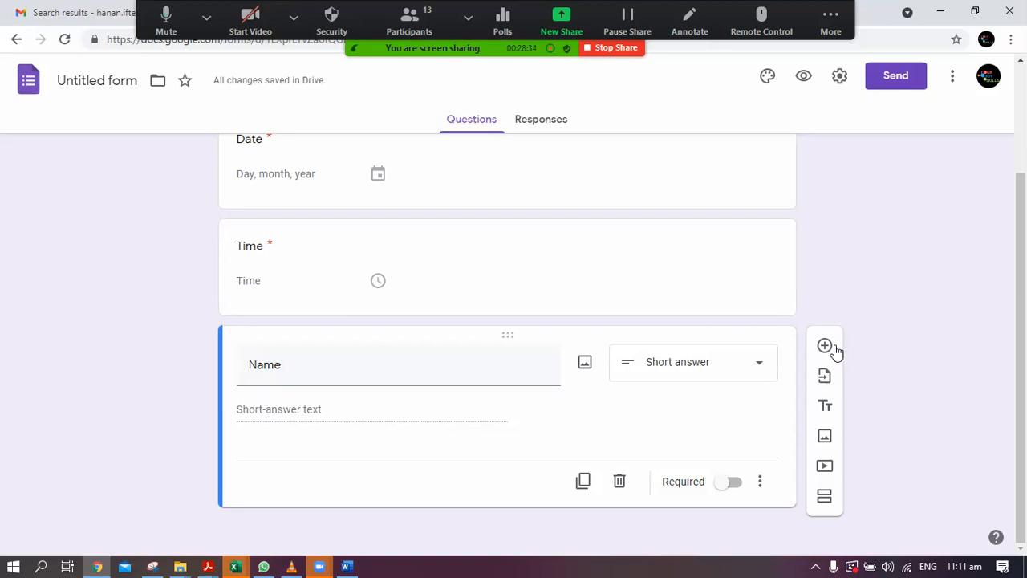
- Check the Zoom meeting chat for new participant messages and go back to the form in Chrome
left_click(839, 19)
left_click(795, 61)
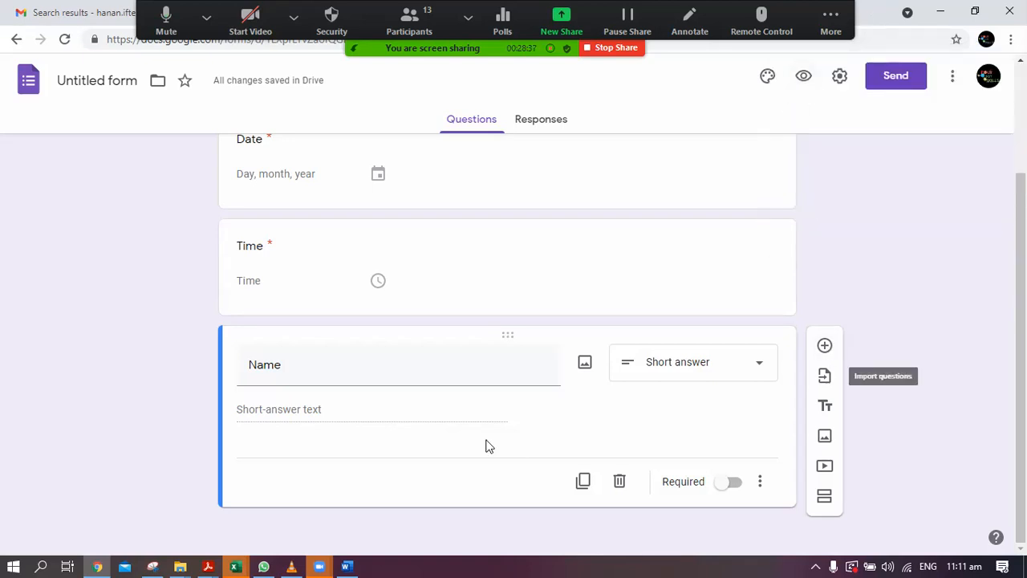
mouse_move(315, 561)
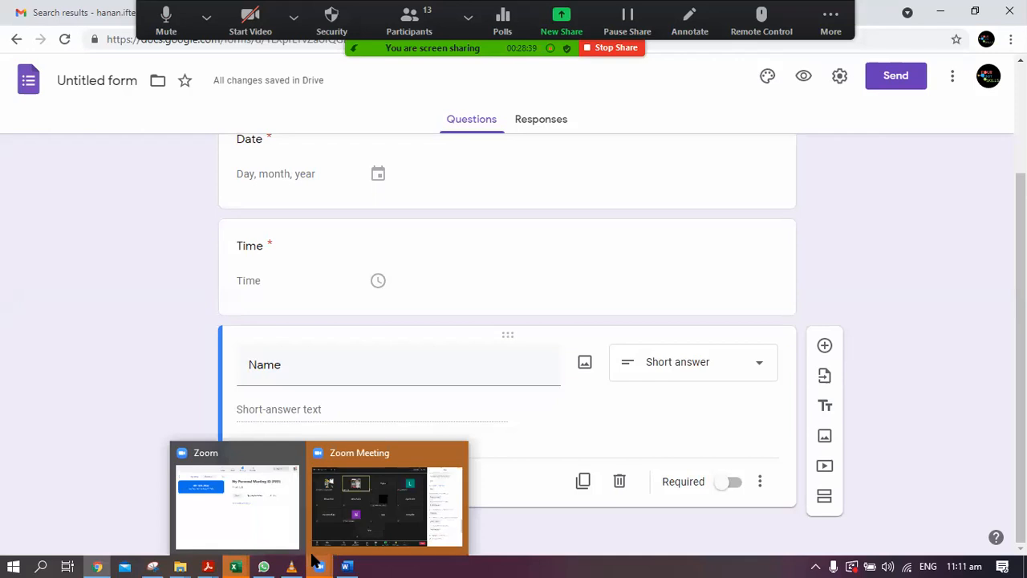
left_click(379, 526)
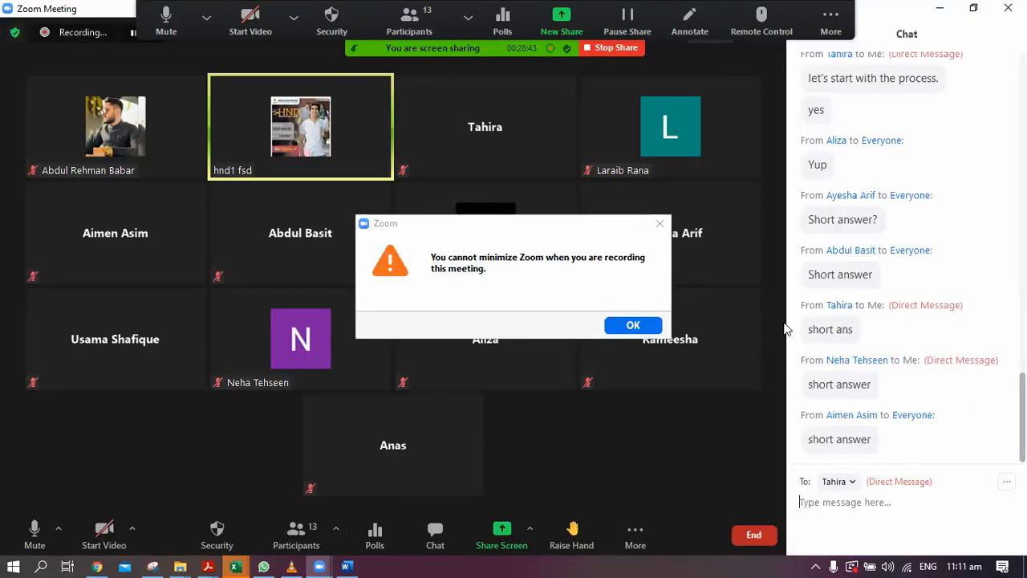
left_click(98, 564)
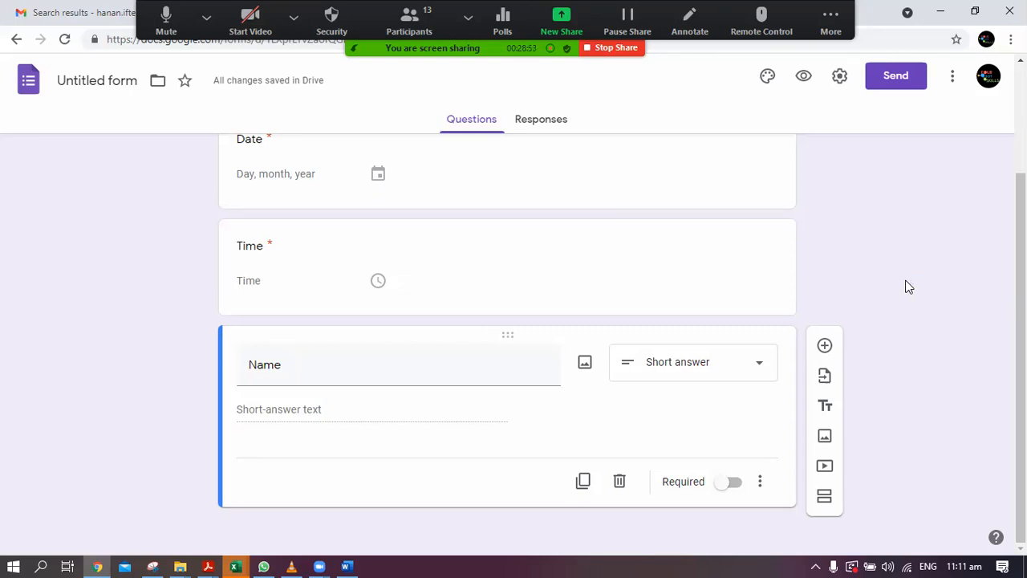
- Add a question after Name, consult the Word questionnaire and title the new question "Gender"
left_click(828, 349)
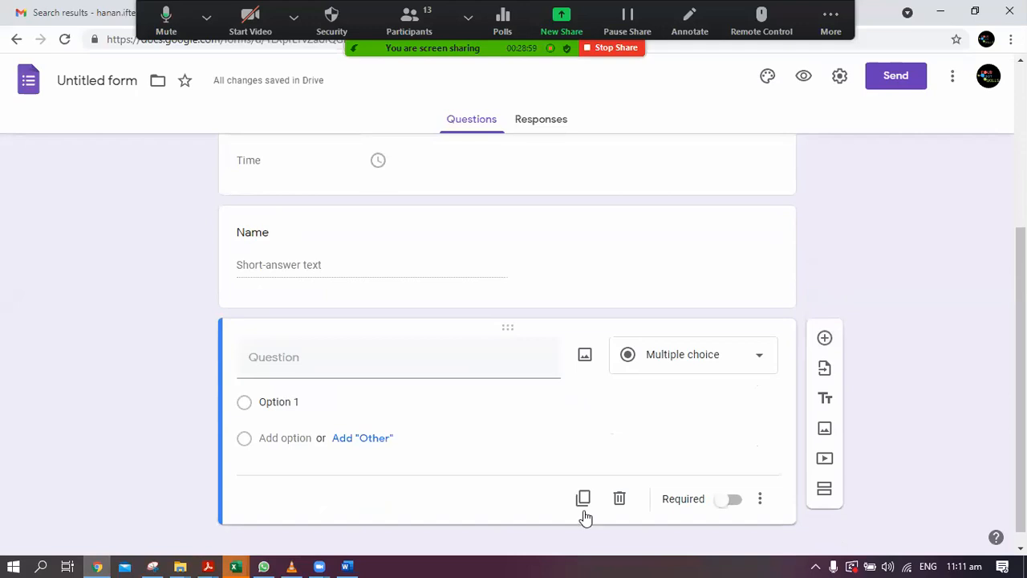
left_click(345, 564)
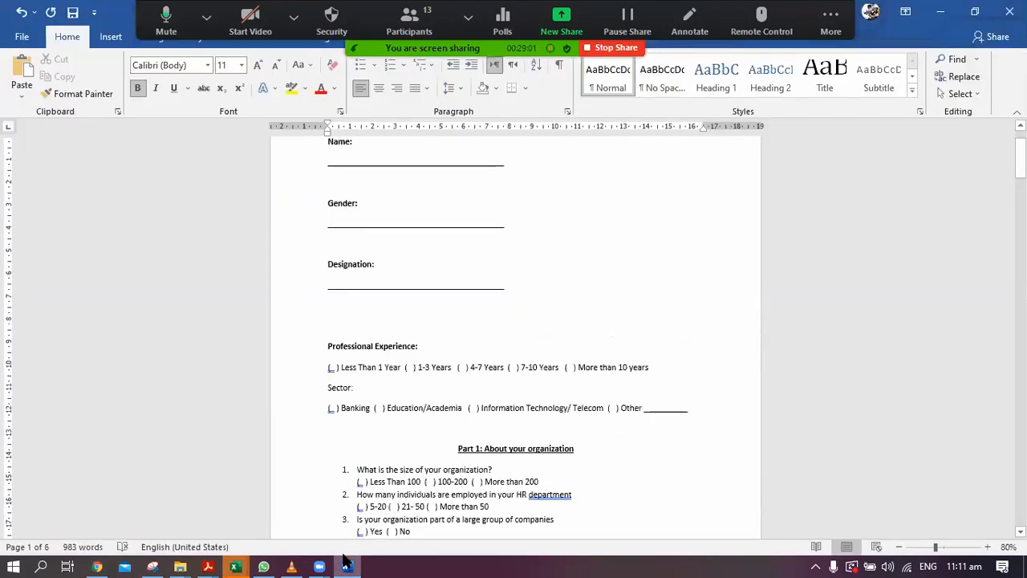
left_click(346, 564)
left_click(312, 362)
type("Gender")
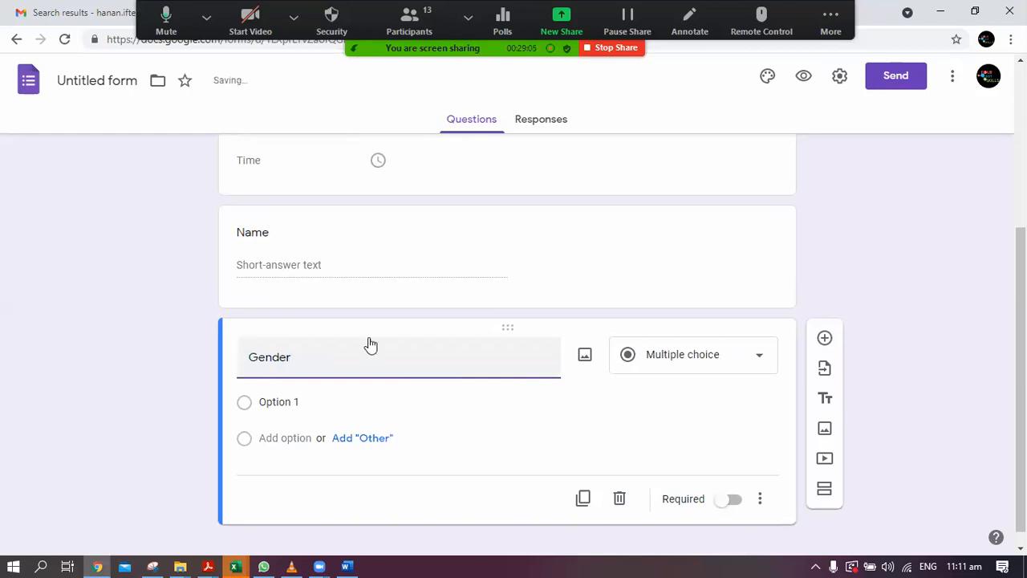
- Give the multiple-choice Gender question the suggested options Female, Male and Prefer not to say, without Other, and make it required
left_click(677, 365)
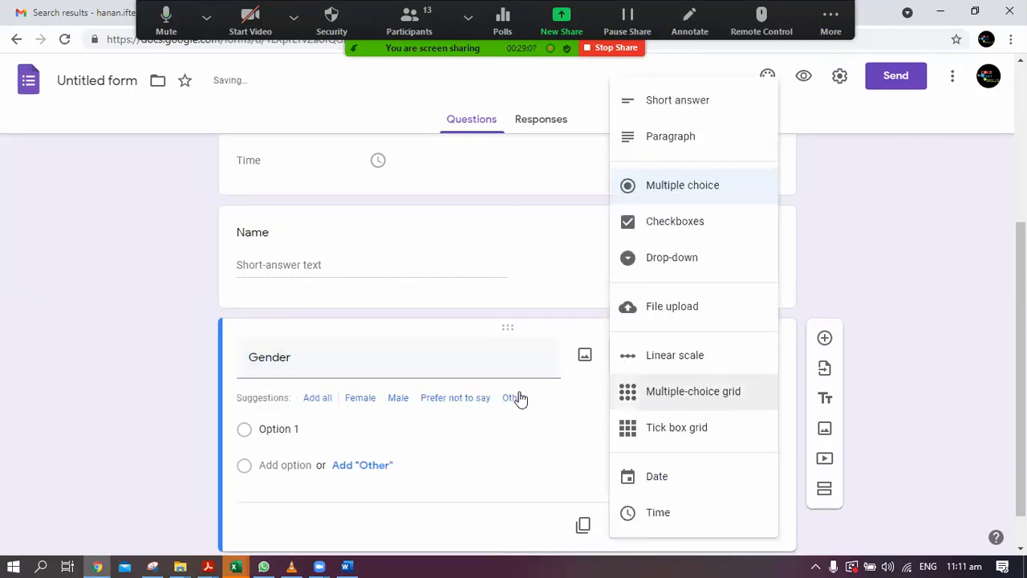
left_click(232, 401)
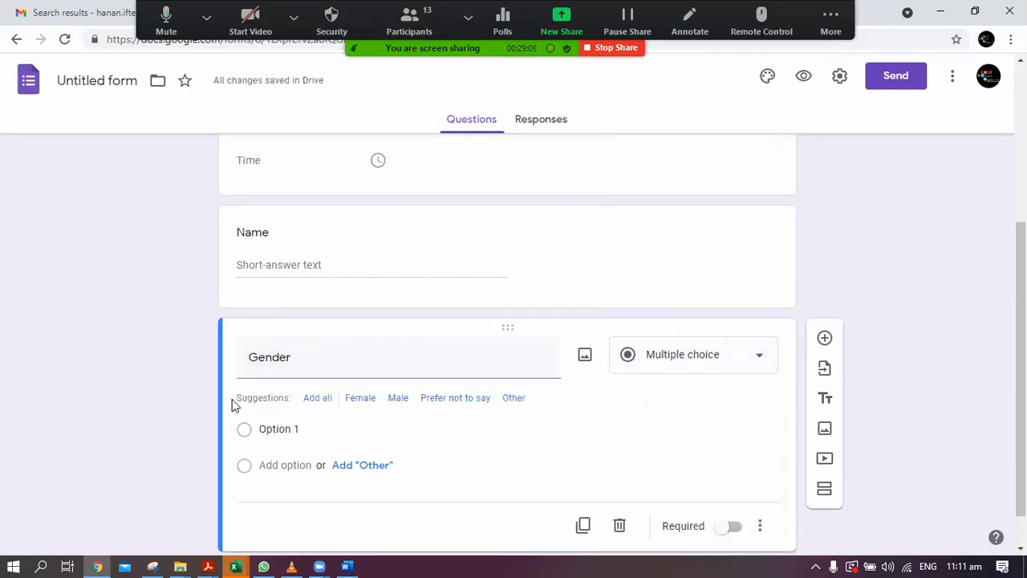
left_click(320, 405)
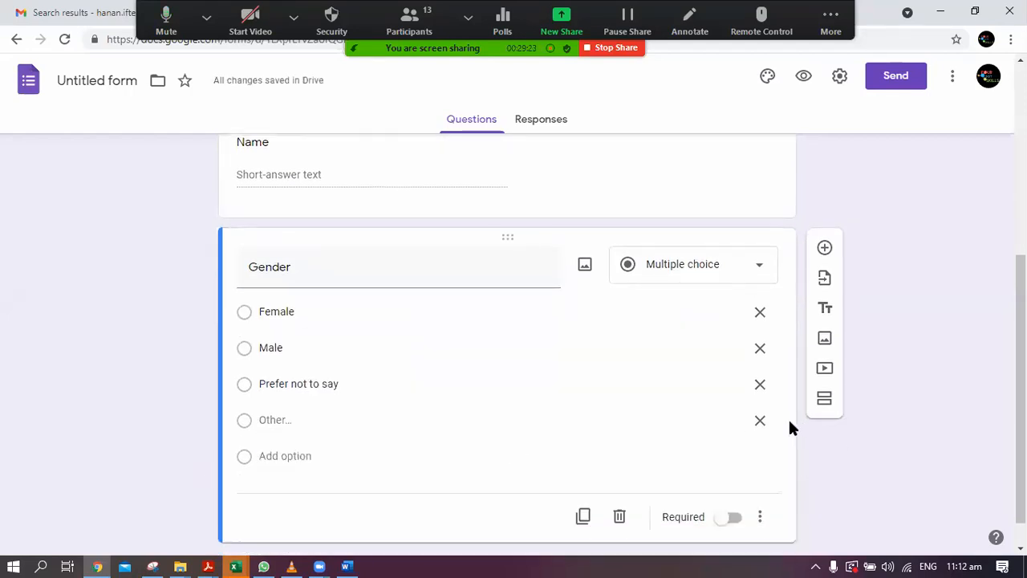
left_click(761, 420)
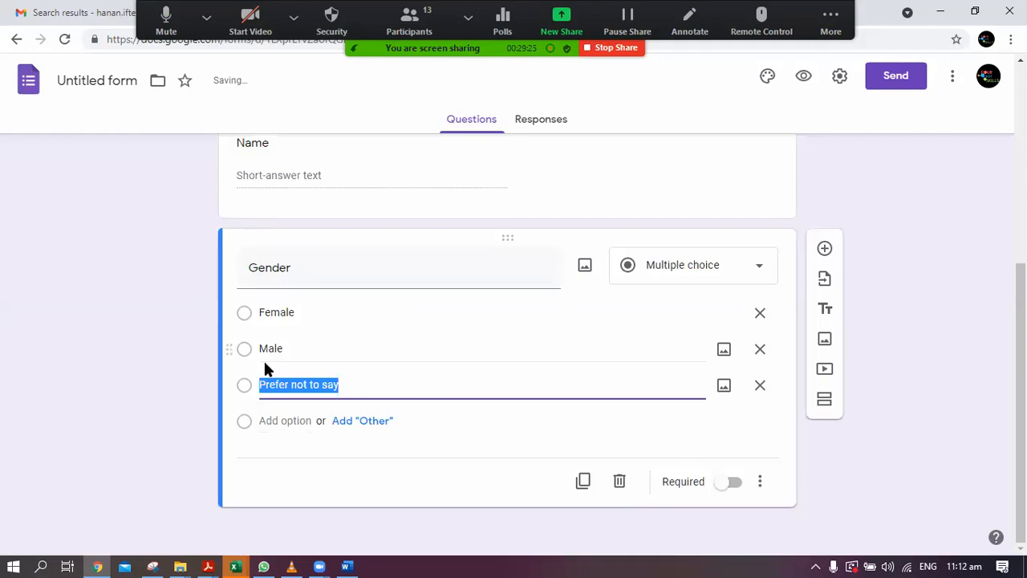
left_click(168, 360)
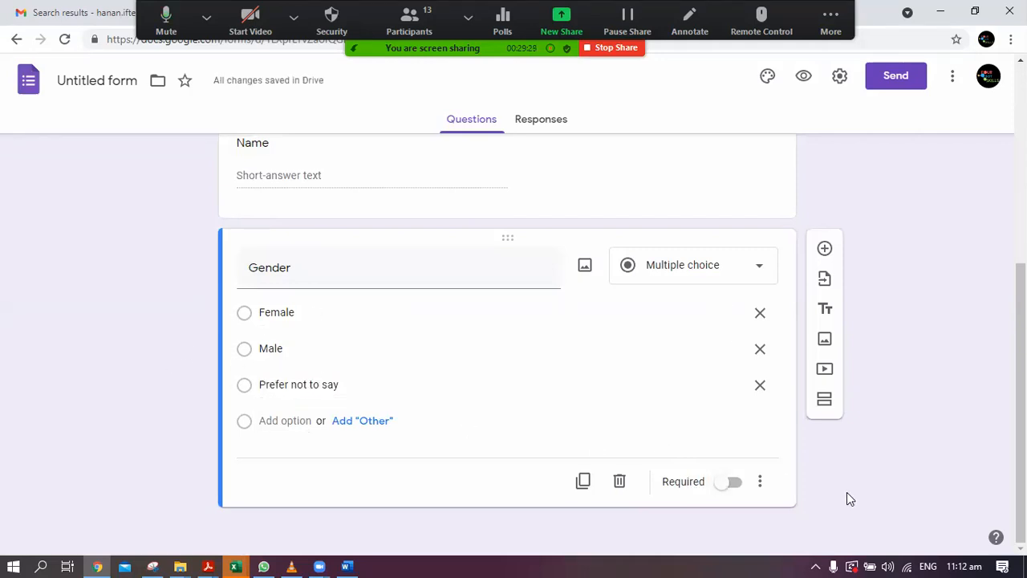
left_click(728, 482)
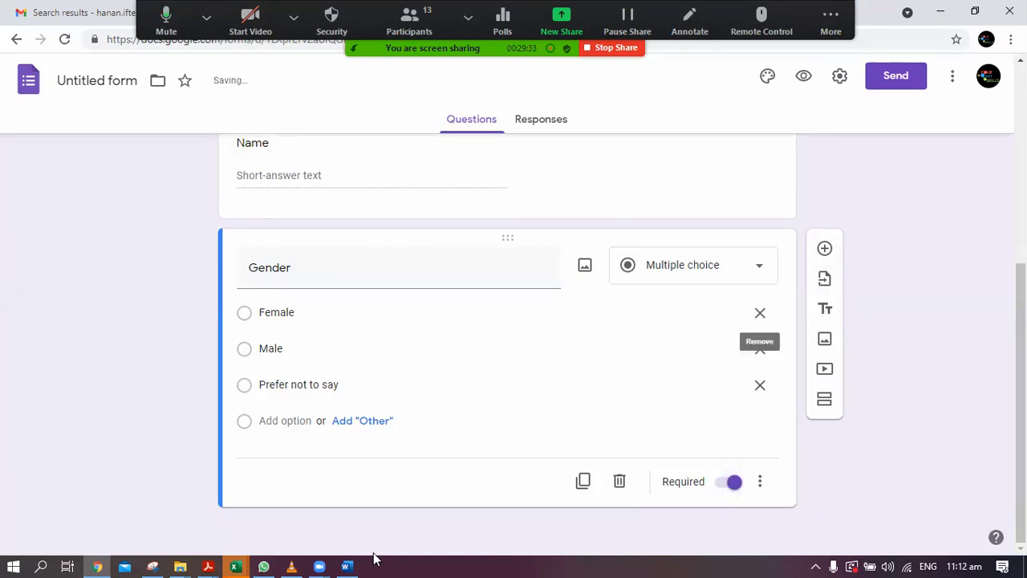
- Check the Word questionnaire and add a required Short answer question titled "Designation" after Gender
left_click(346, 566)
left_click(351, 561)
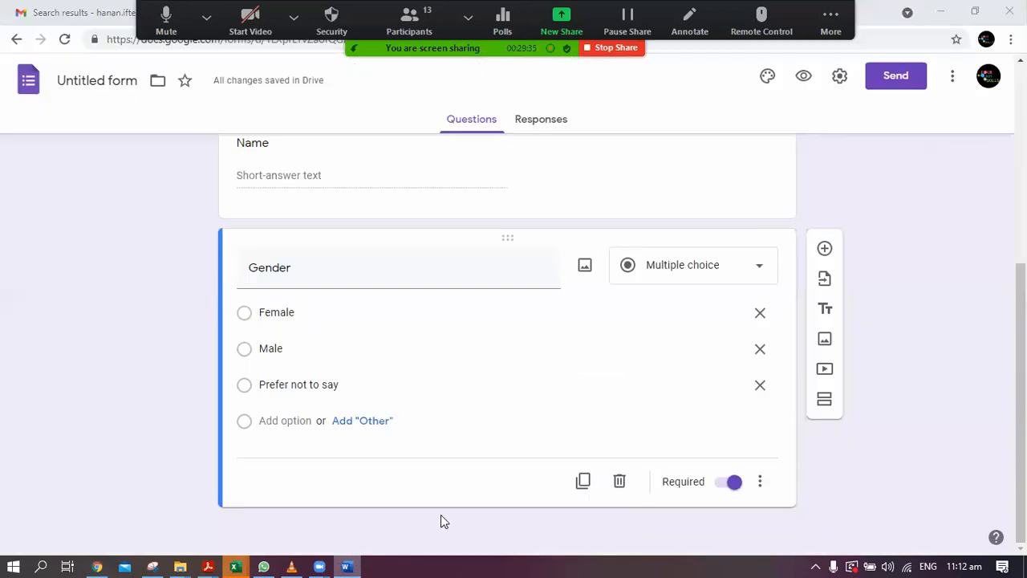
left_click(824, 250)
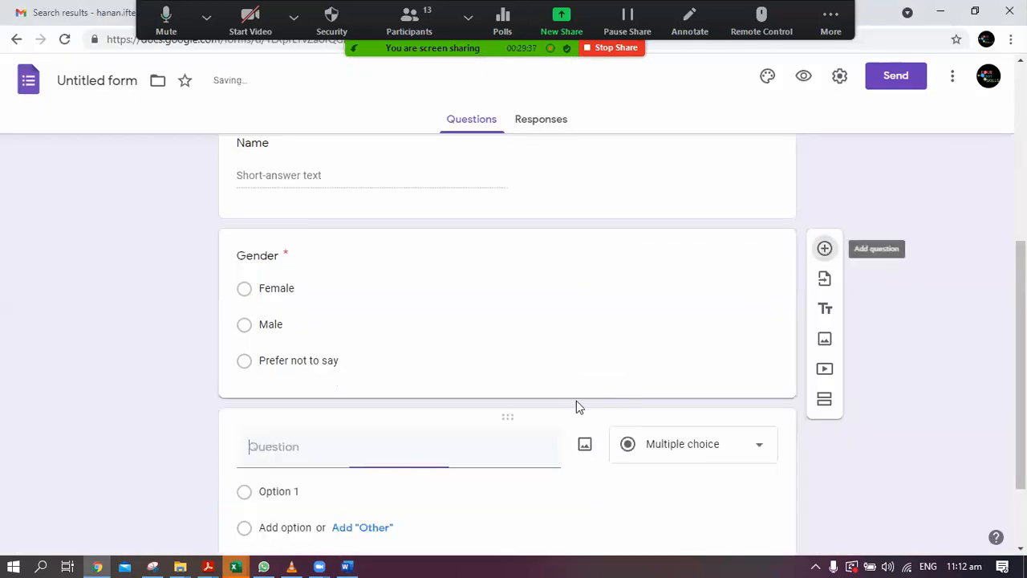
type("Designation")
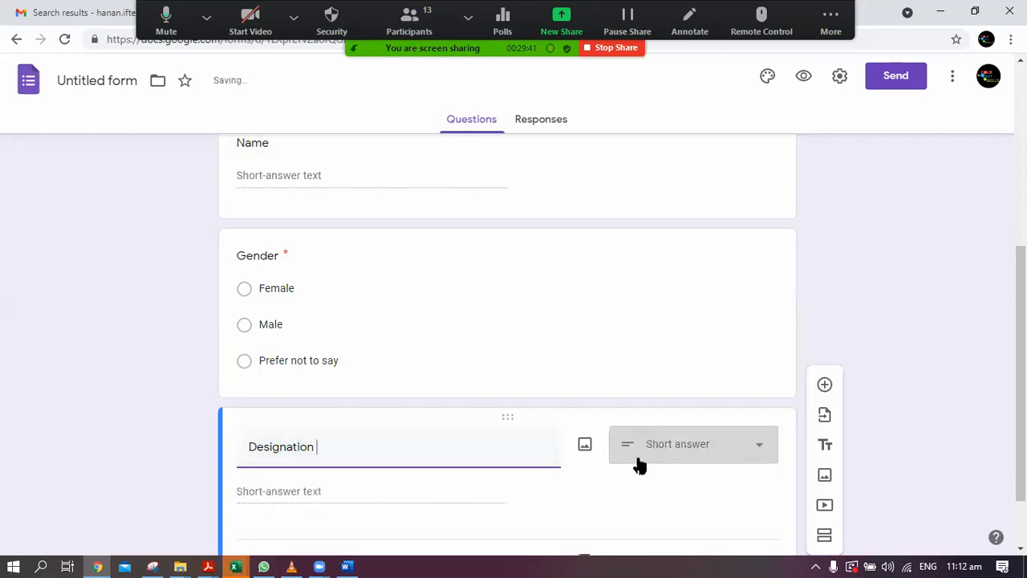
left_click(641, 466)
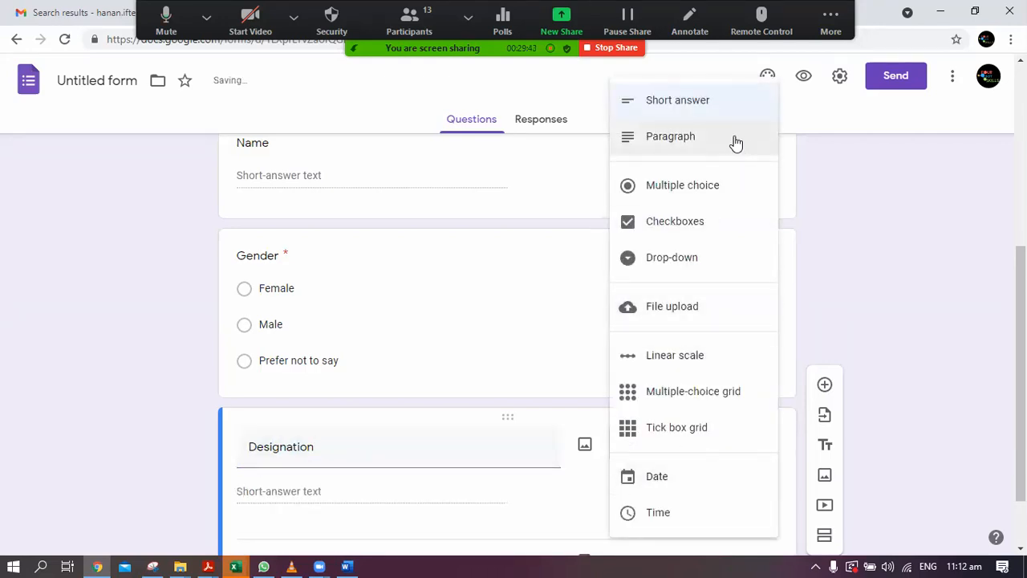
left_click(702, 109)
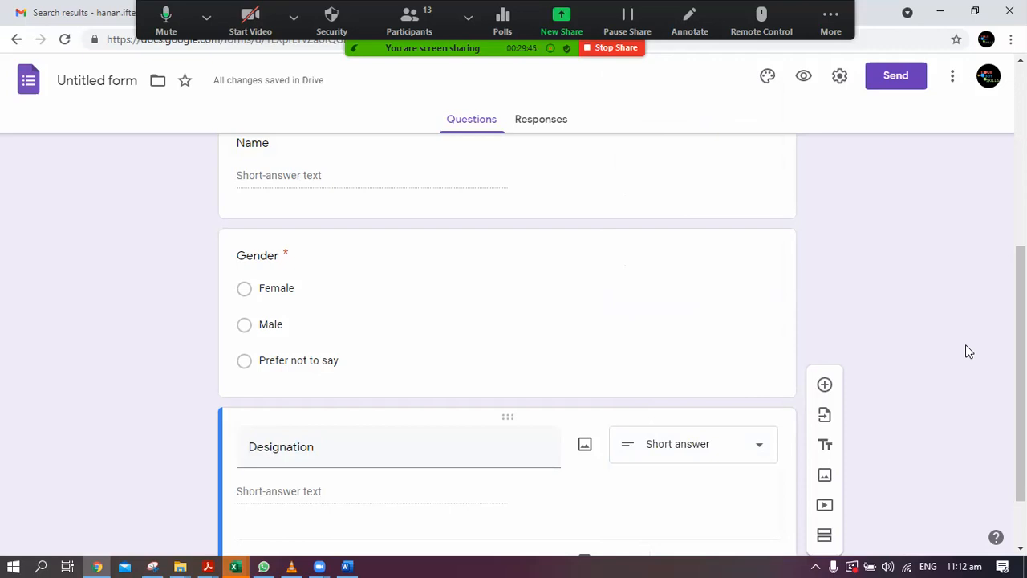
scroll(965, 345, "down", 2)
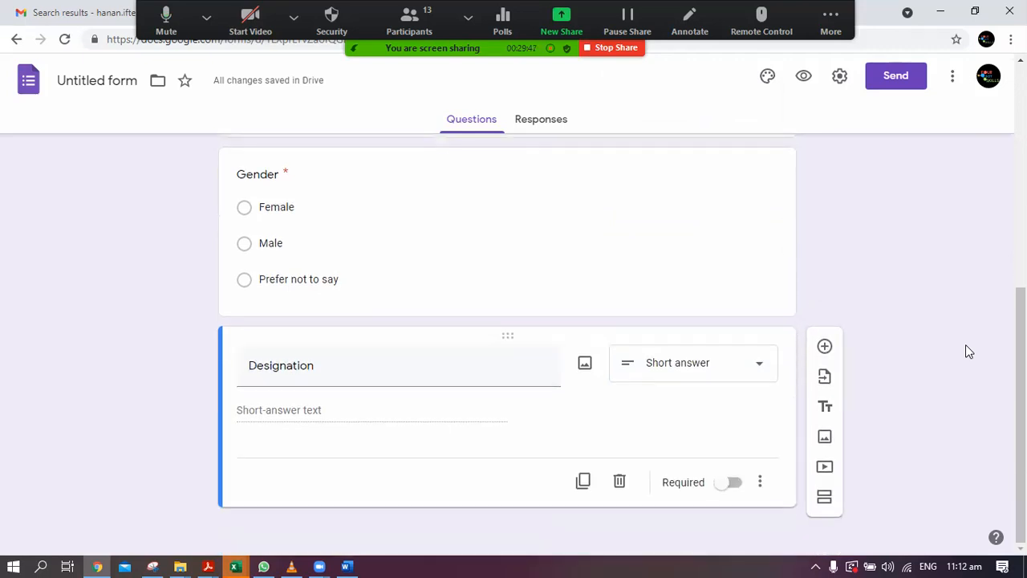
left_click(730, 483)
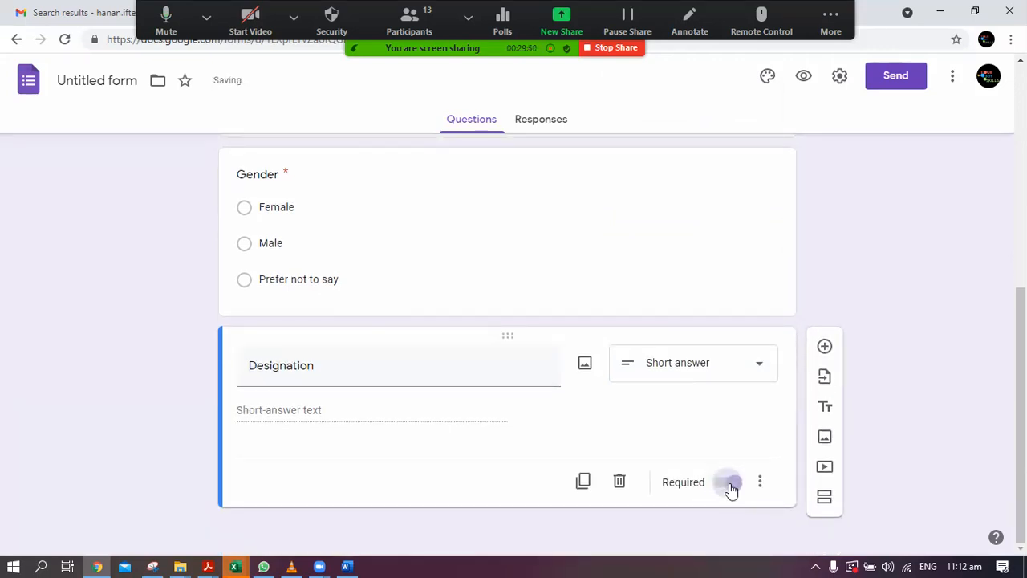
- Add a question after Designation, consult the Word questionnaire for the next item, and title the new question "Professional Experience"
left_click(824, 347)
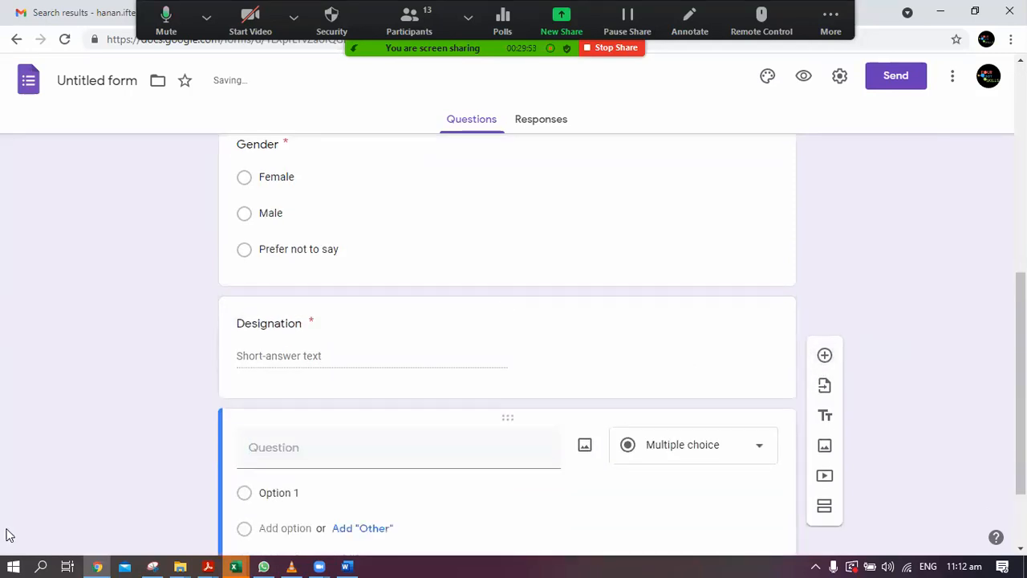
left_click(346, 565)
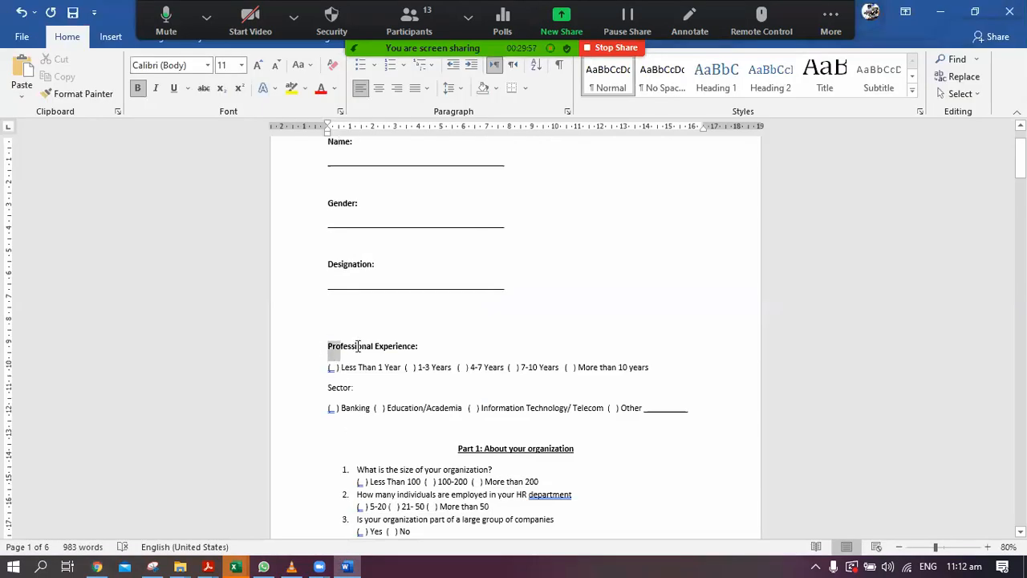
triple_click(420, 345)
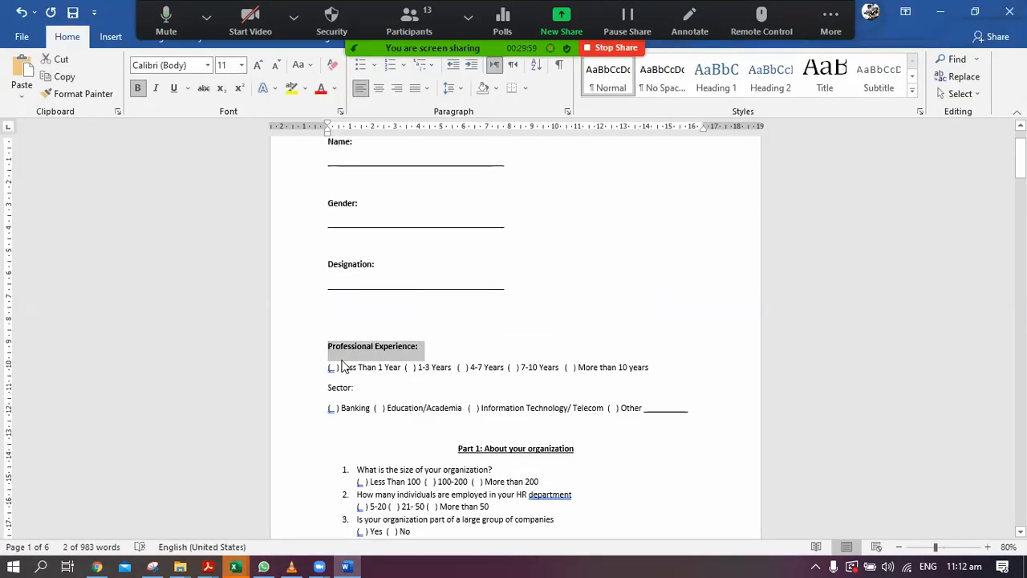
left_click_drag(328, 367, 653, 373)
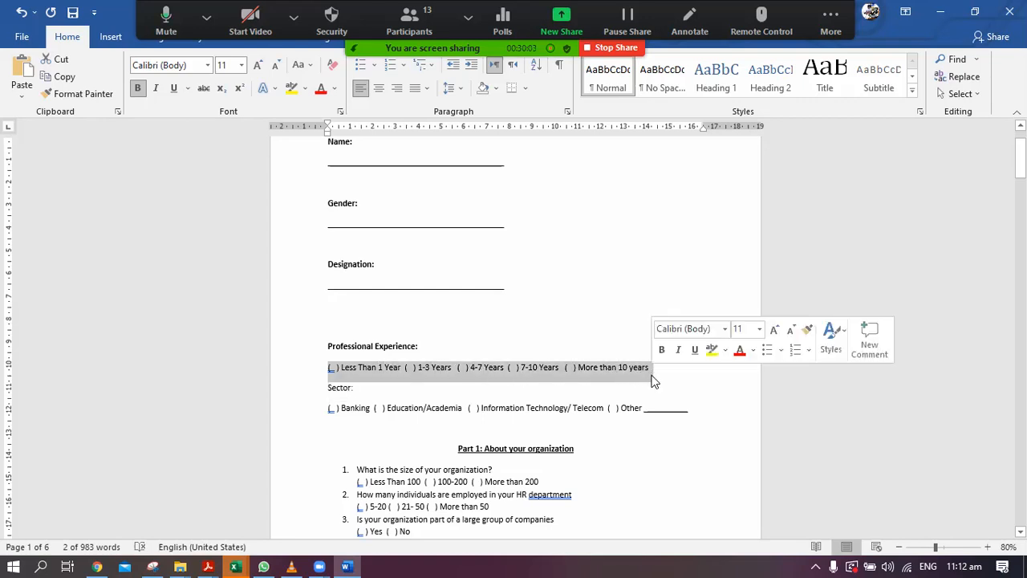
left_click(640, 310)
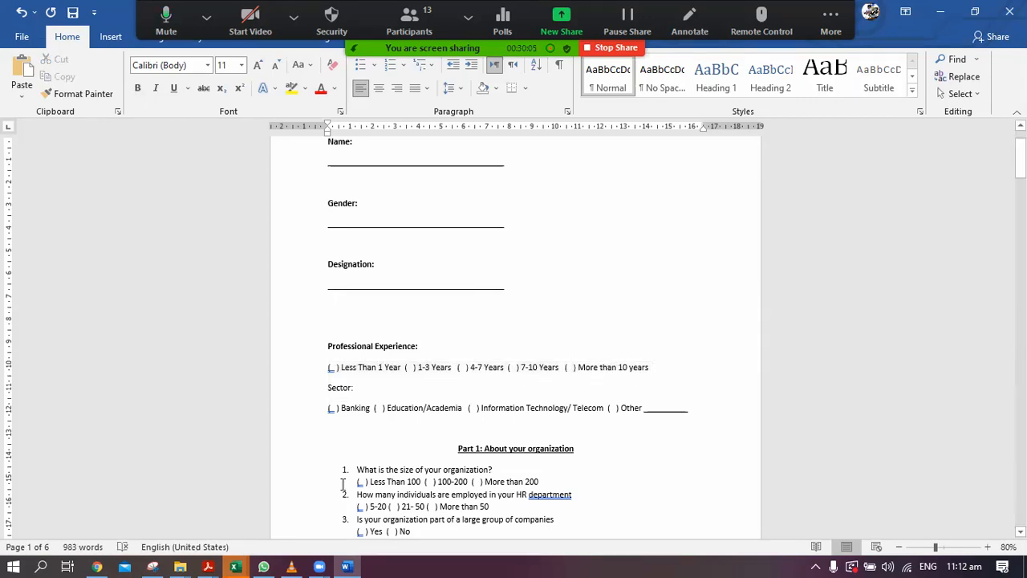
left_click(97, 565)
left_click(443, 405)
type("Professional Exper")
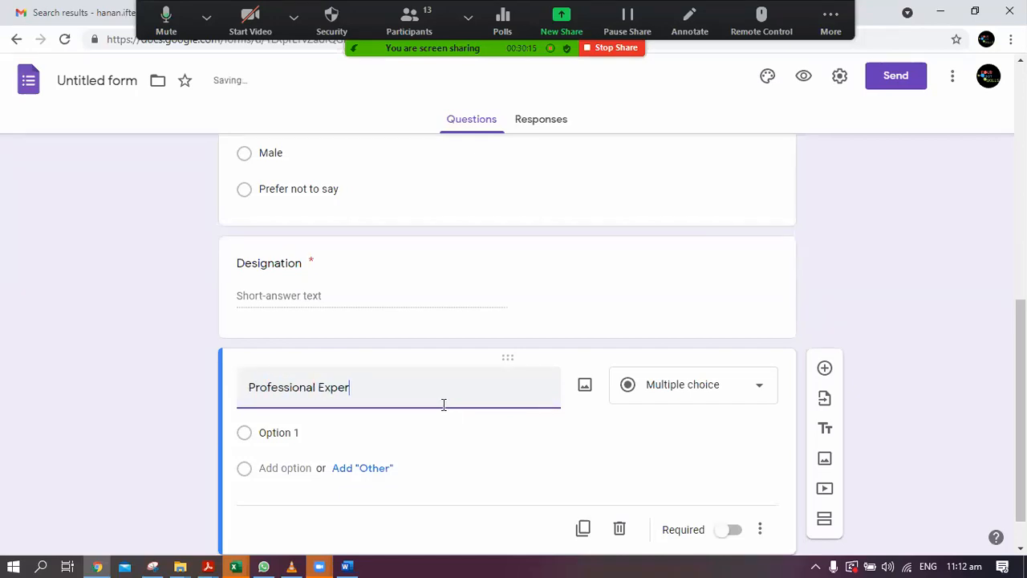
type("ience")
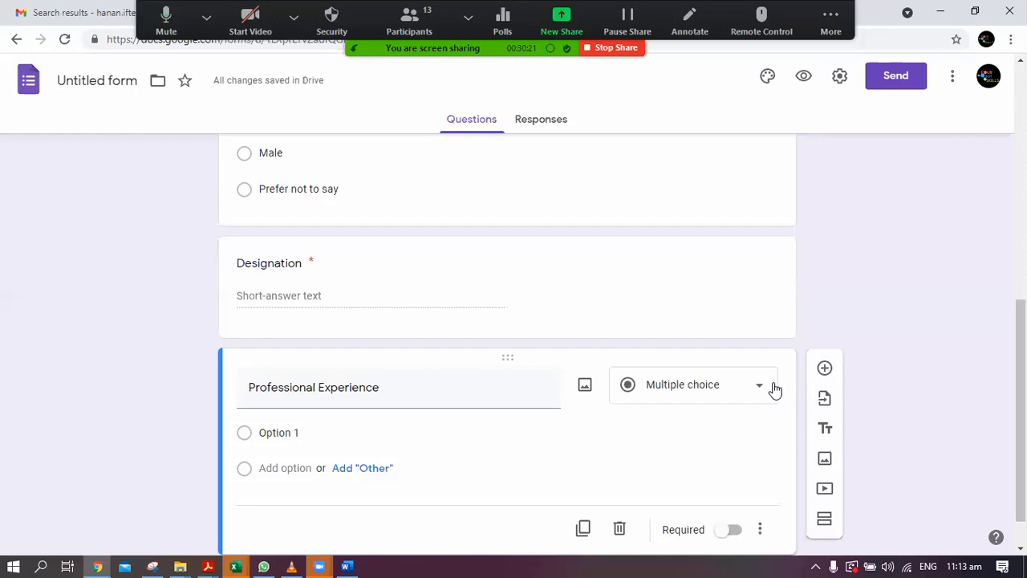
- Enlarge the Word questionnaire to 130%, highlight the Professional Experience item with its answer options, and return to the form in Chrome
left_click(347, 566)
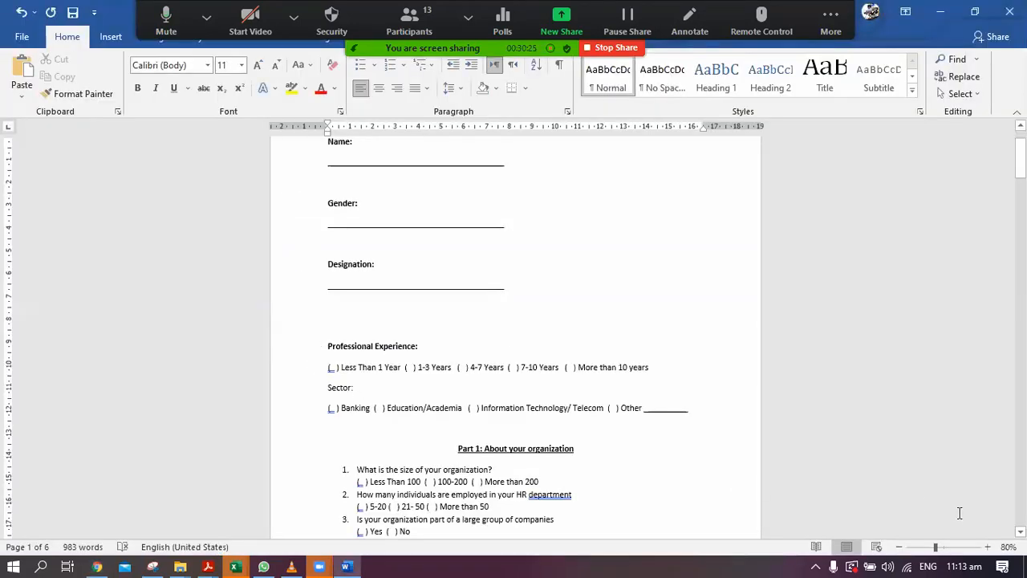
left_click(987, 546)
left_click(987, 547)
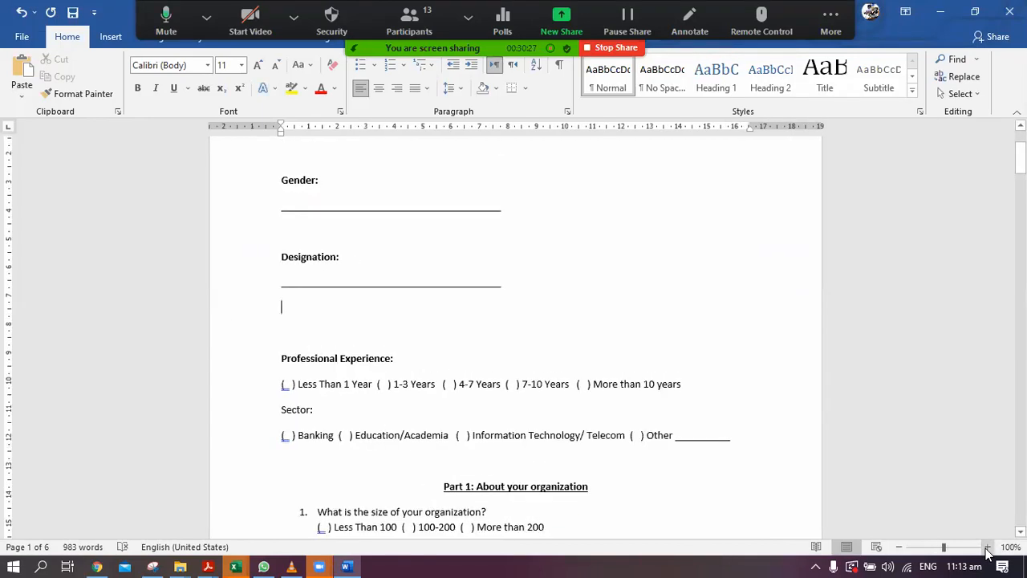
left_click(987, 546)
left_click(986, 547)
left_click(987, 546)
left_click_drag(213, 376, 752, 431)
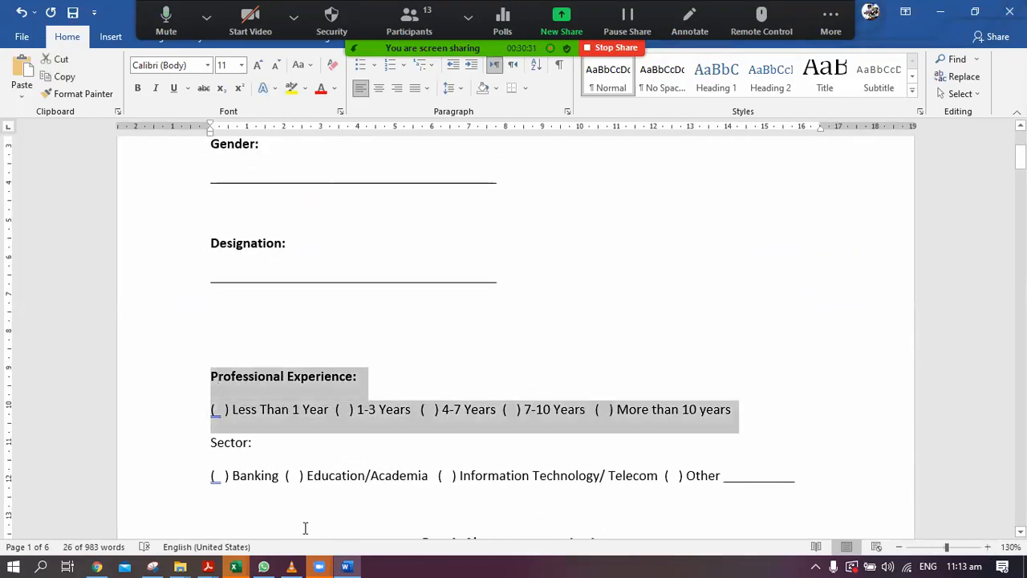
left_click(96, 566)
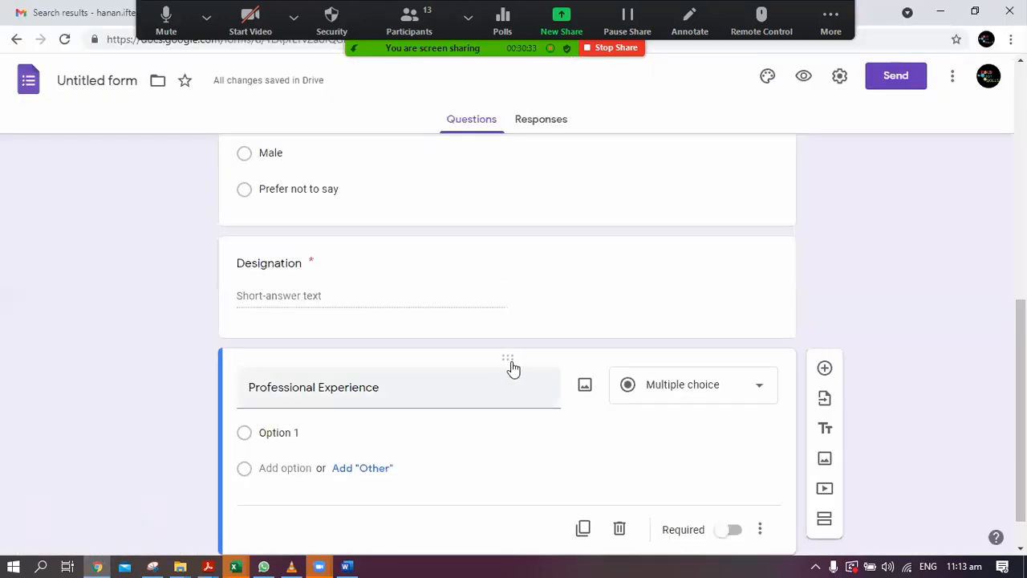
- Keep Professional Experience as Multiple choice and, checking the Word questionnaire, set its first option to "Less than 1 year"
left_click(731, 394)
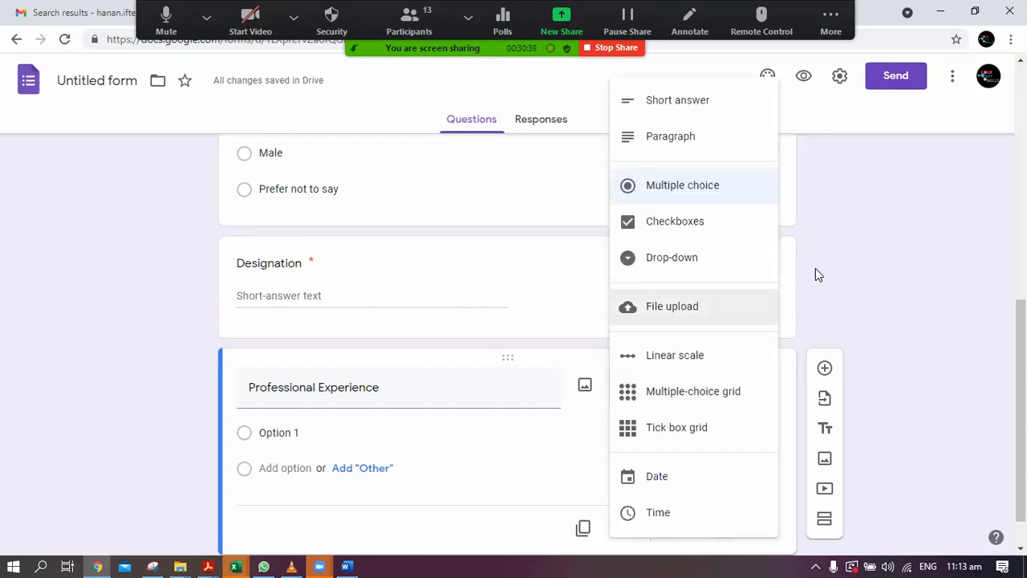
left_click(657, 189)
left_click(384, 428)
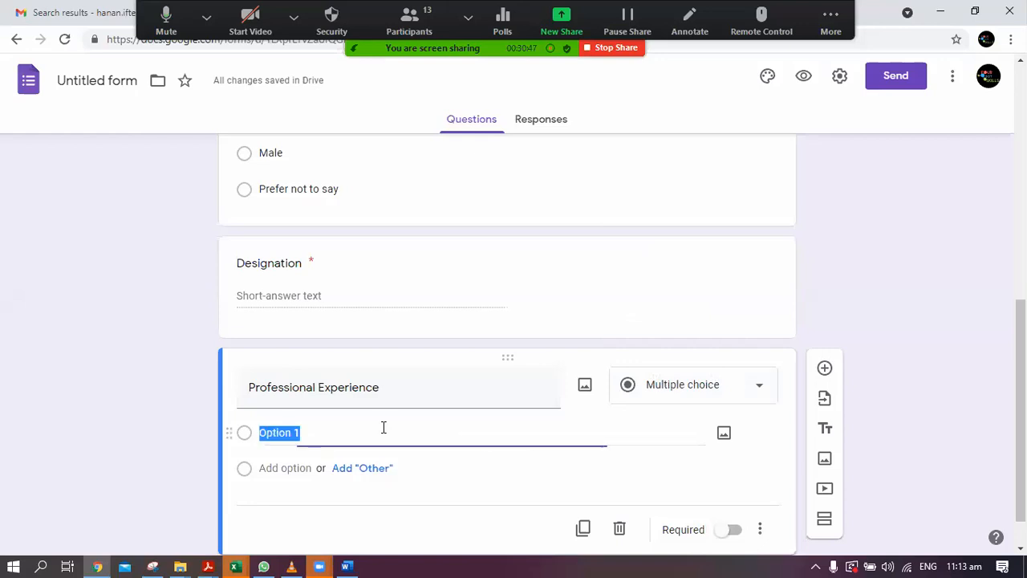
left_click(348, 564)
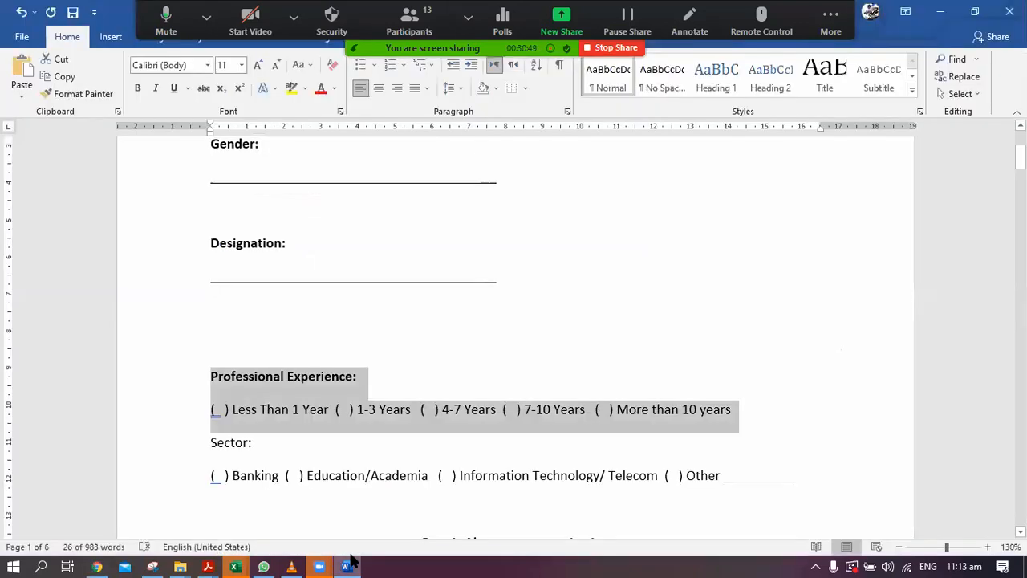
left_click(348, 564)
type("Le")
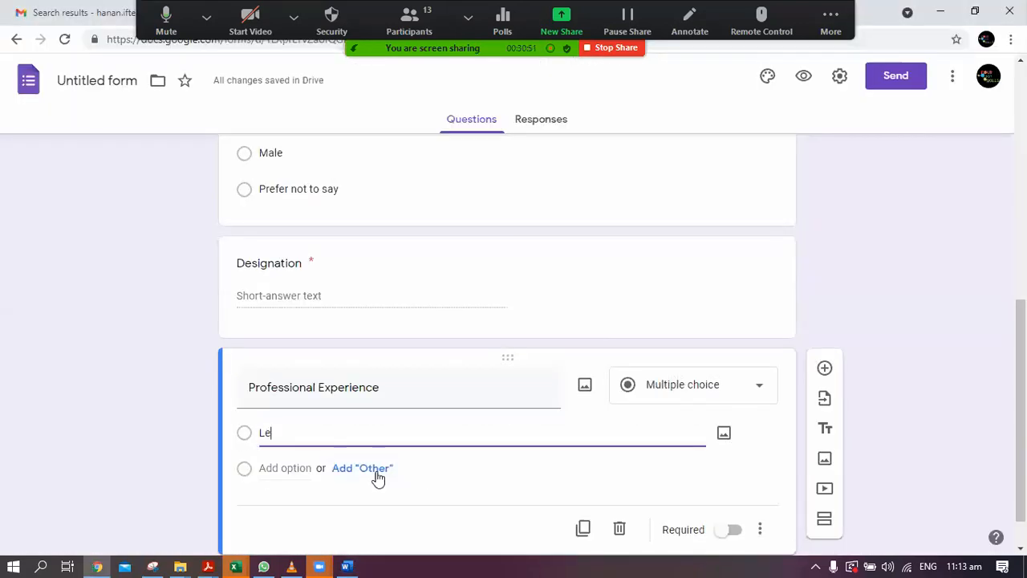
type("ss than 1 year")
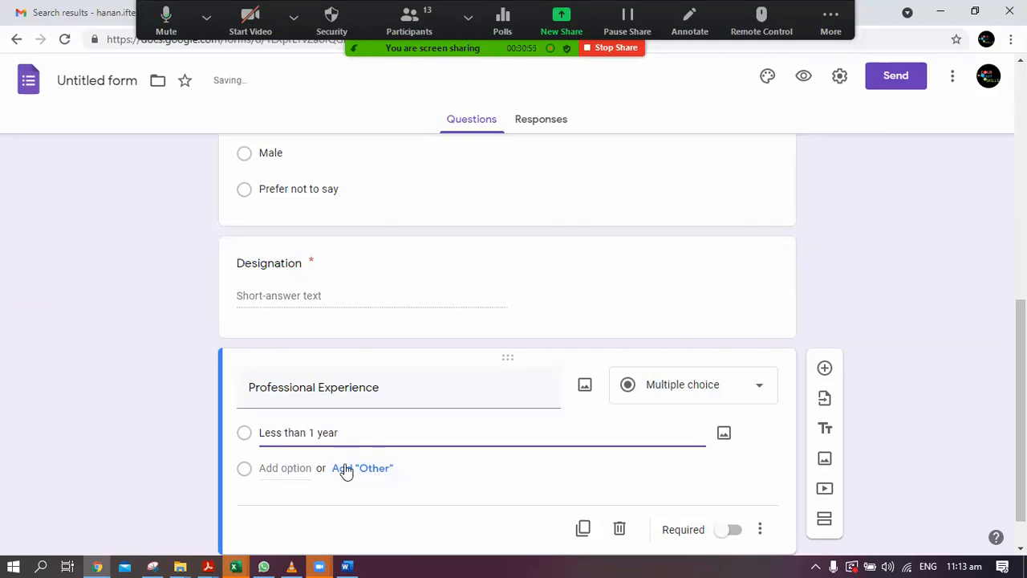
left_click(345, 469)
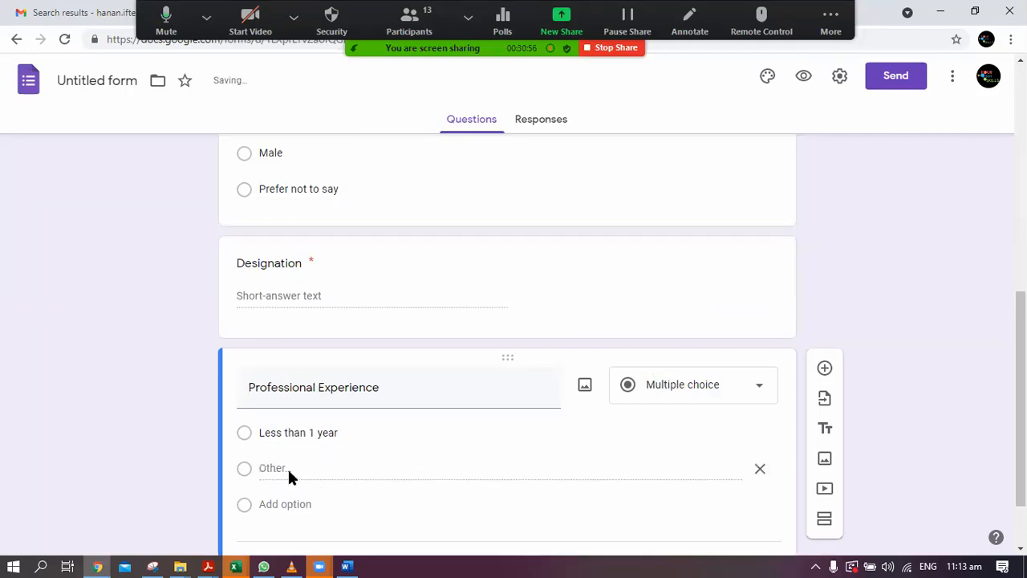
left_click(346, 564)
left_click(347, 562)
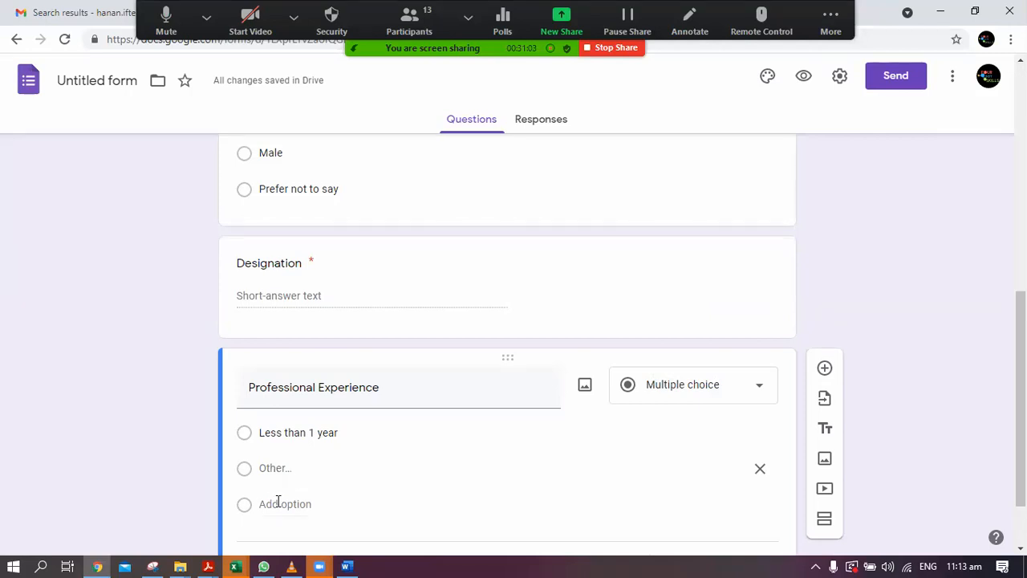
left_click(760, 470)
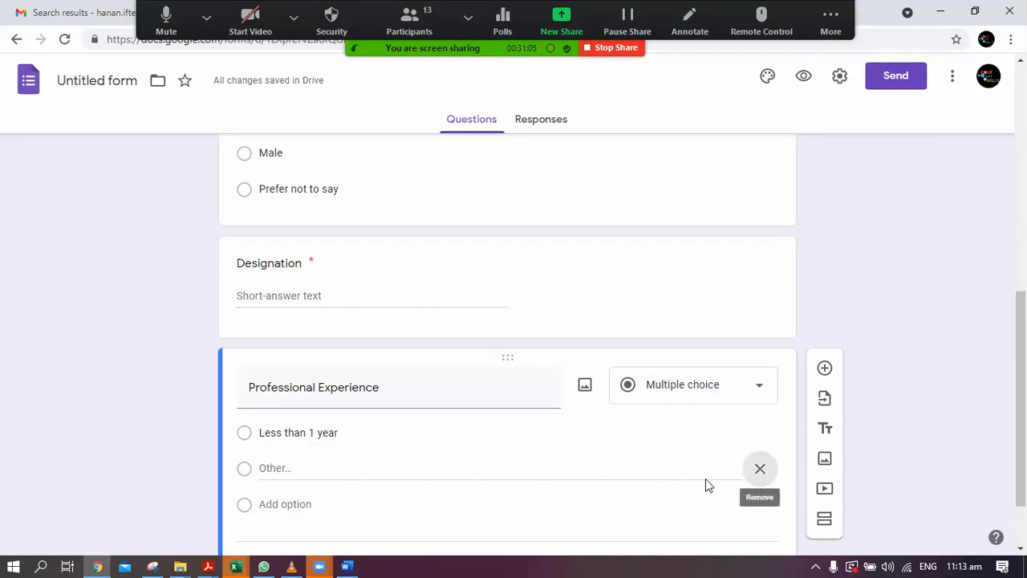
- Add the options "1 to 3 years" and "4 to 7 years" to Professional Experience, checking the ranges in the Word questionnaire
left_click(284, 468)
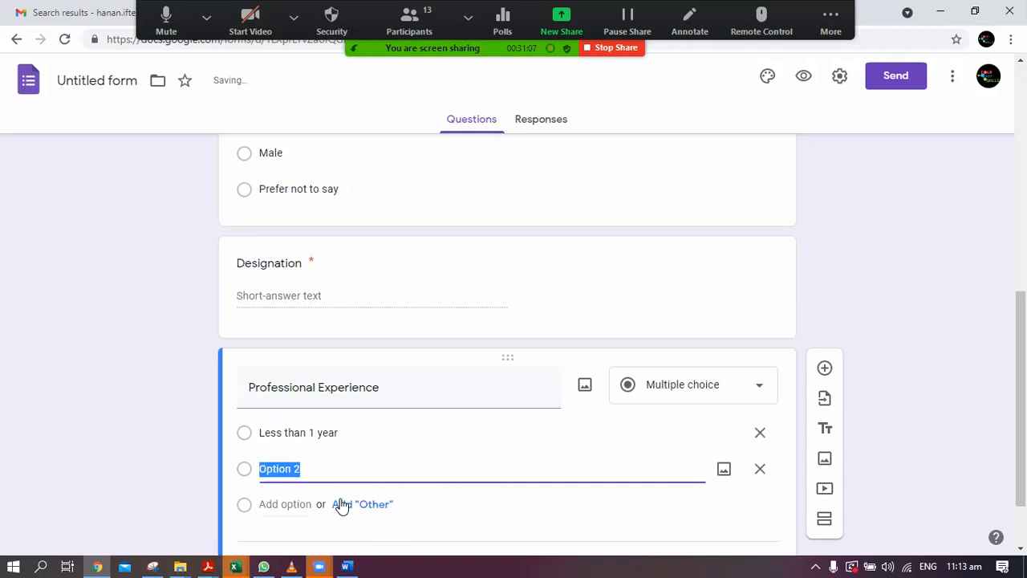
type("1")
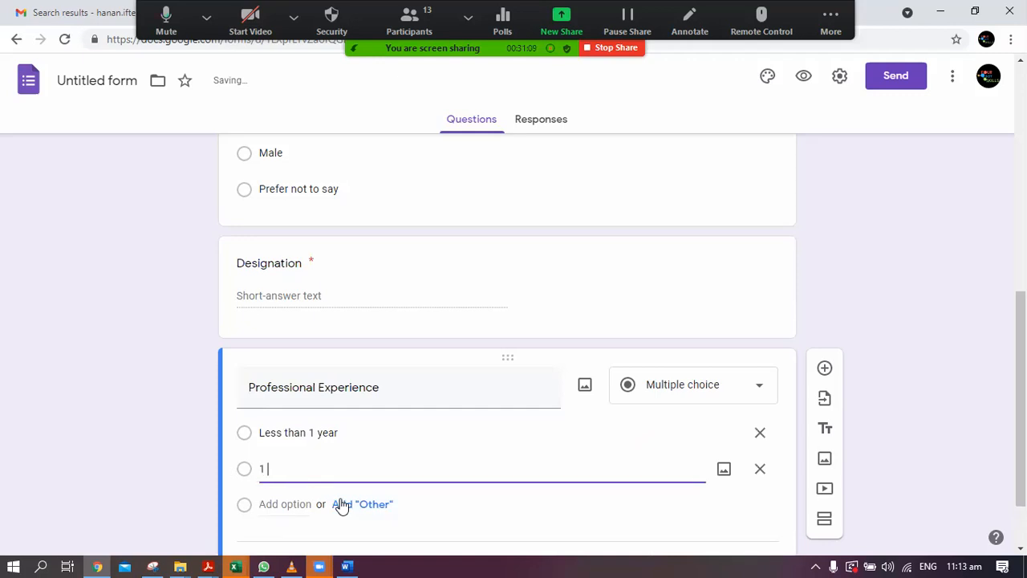
type(" to 3 years")
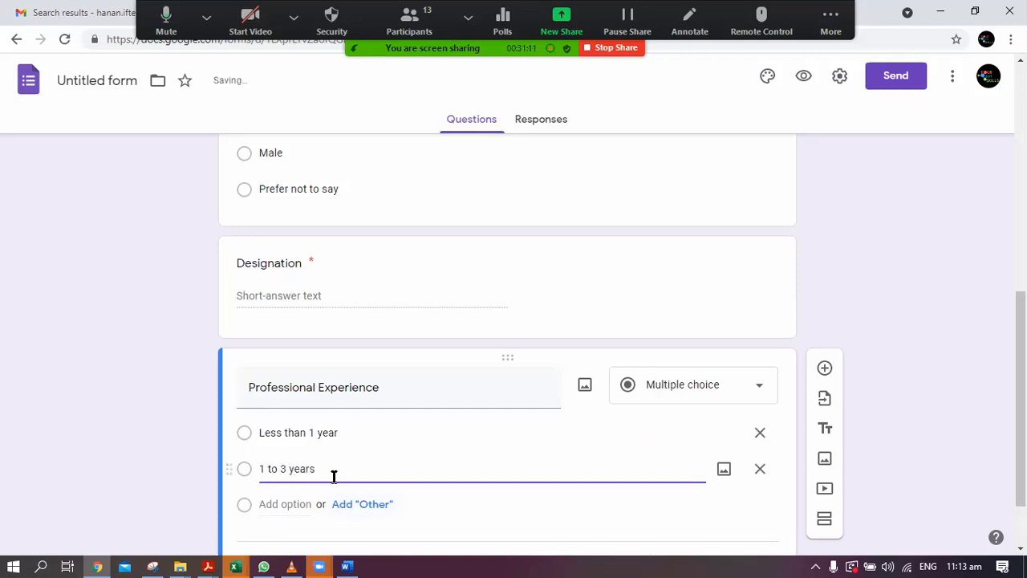
left_click(349, 563)
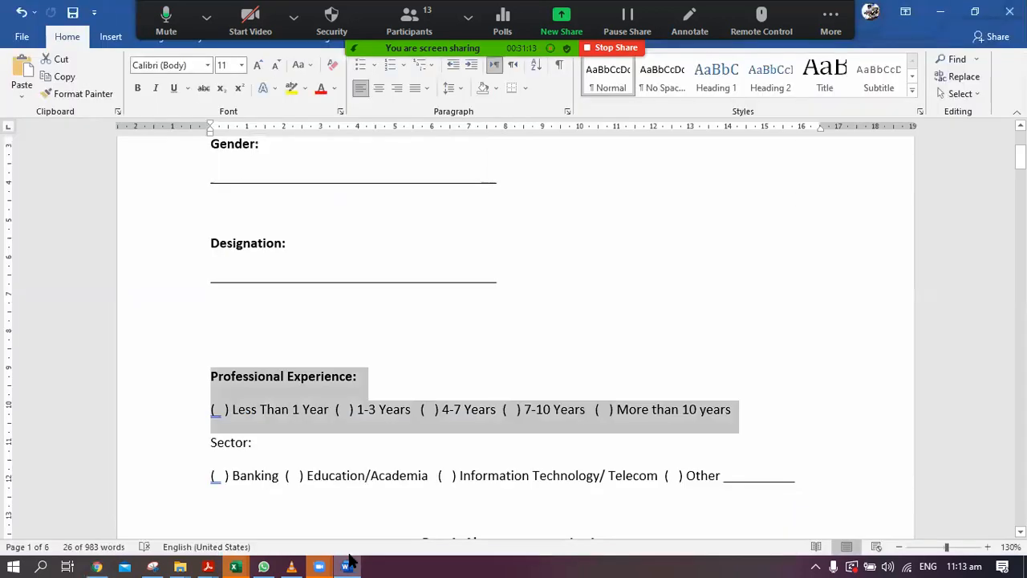
left_click(349, 563)
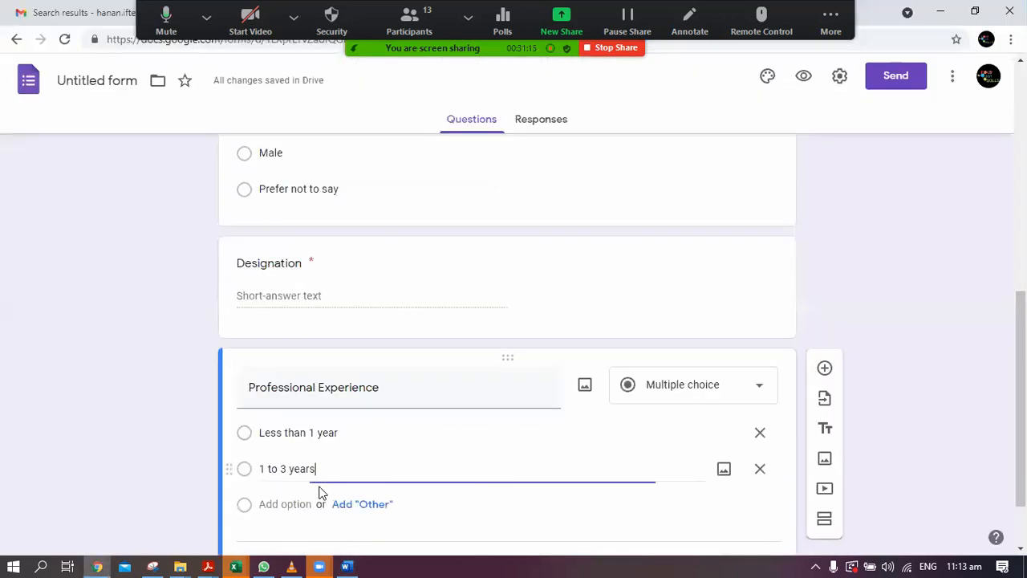
left_click(273, 505)
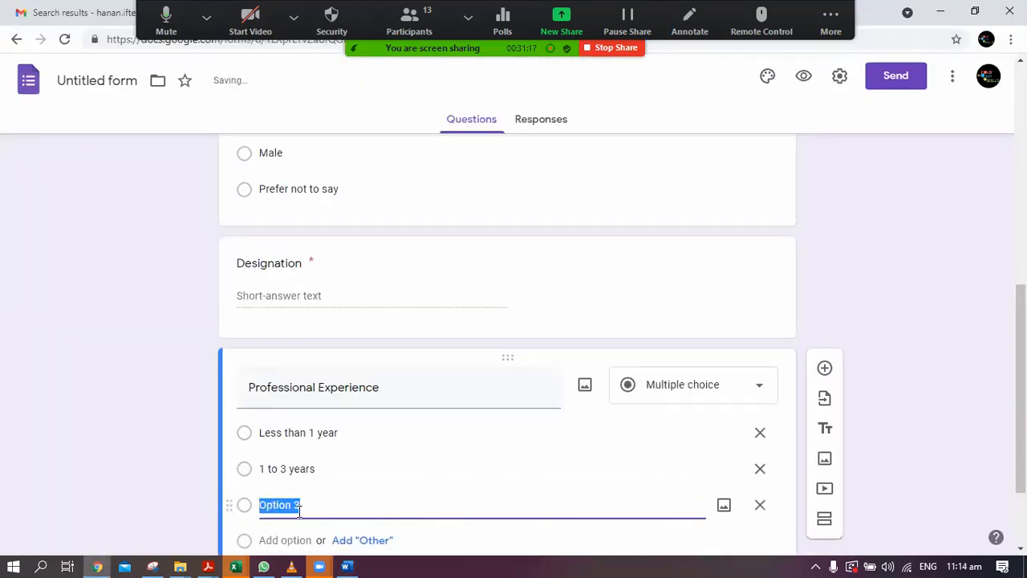
type("4 to 7 years")
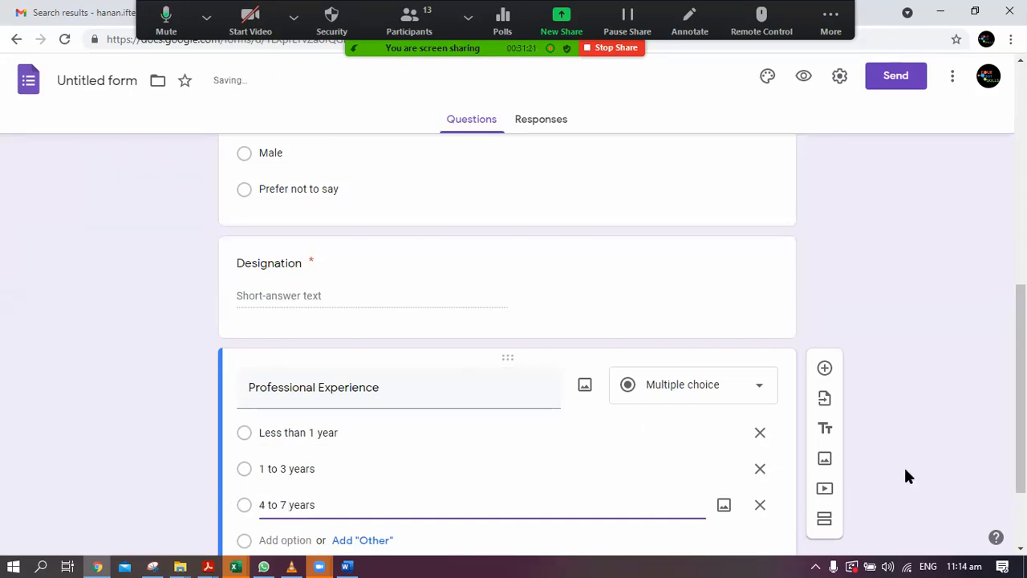
left_click(871, 442)
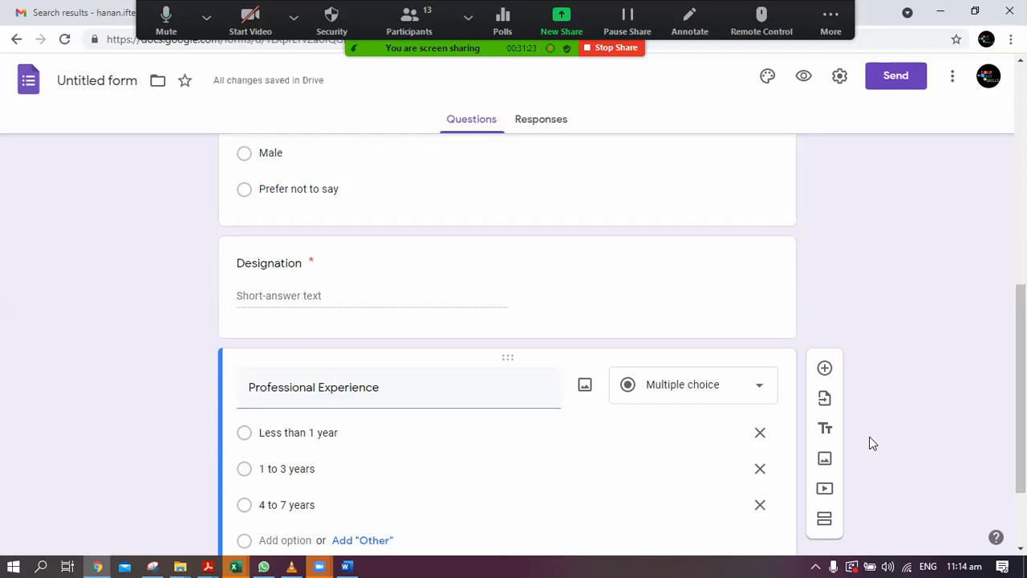
- Make the Professional Experience question required
scroll(873, 443, "down", 1)
scroll(873, 442, "down", 2)
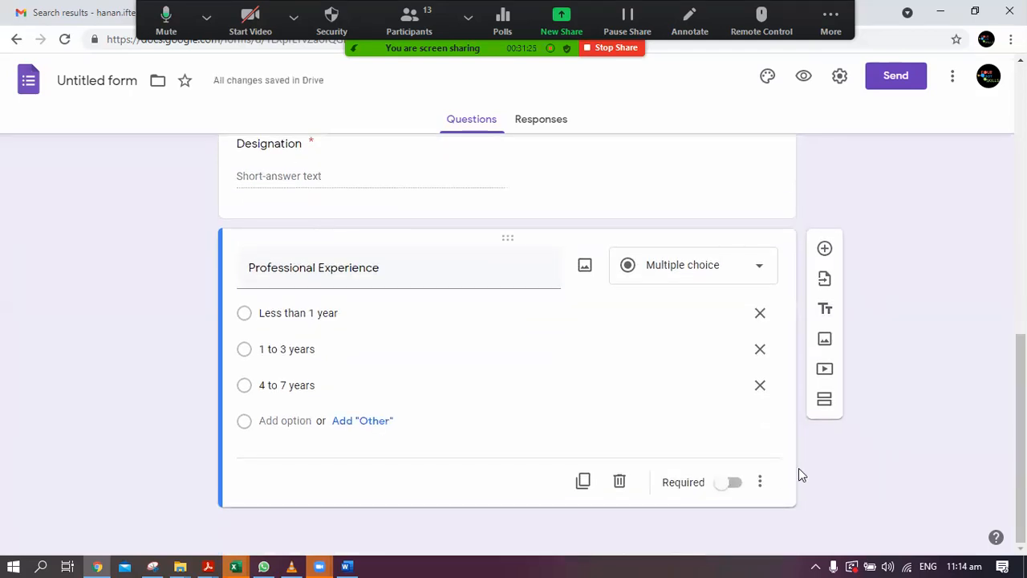
left_click(721, 484)
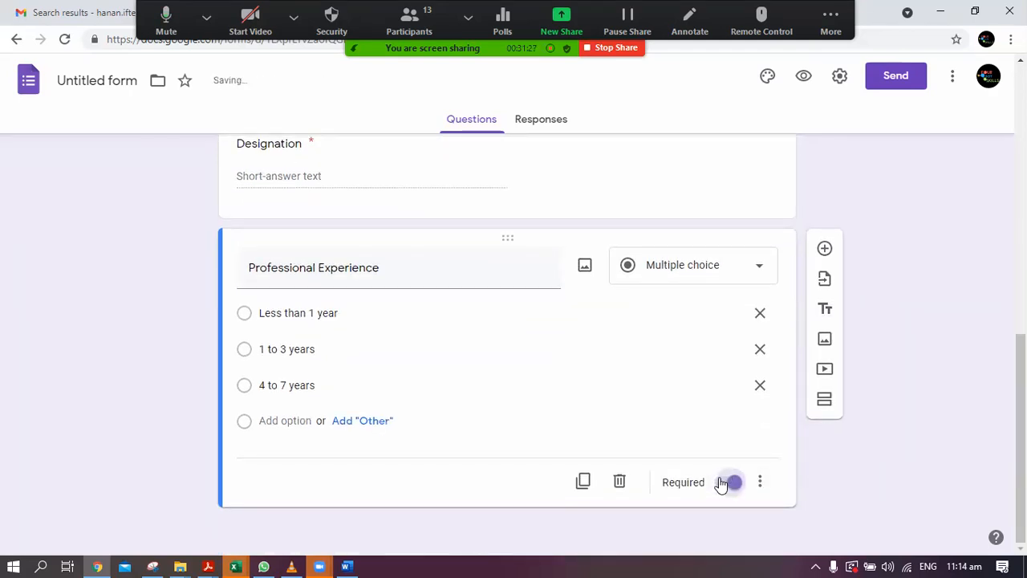
- Add a question after Professional Experience, look up the next item in the Word questionnaire, and title the new question "Sector"
left_click(825, 250)
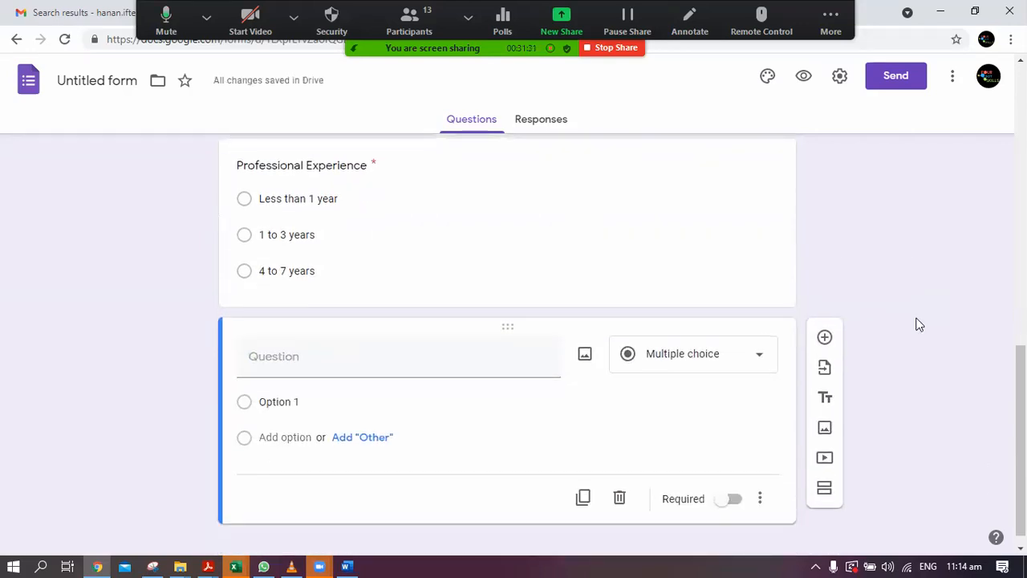
left_click(347, 567)
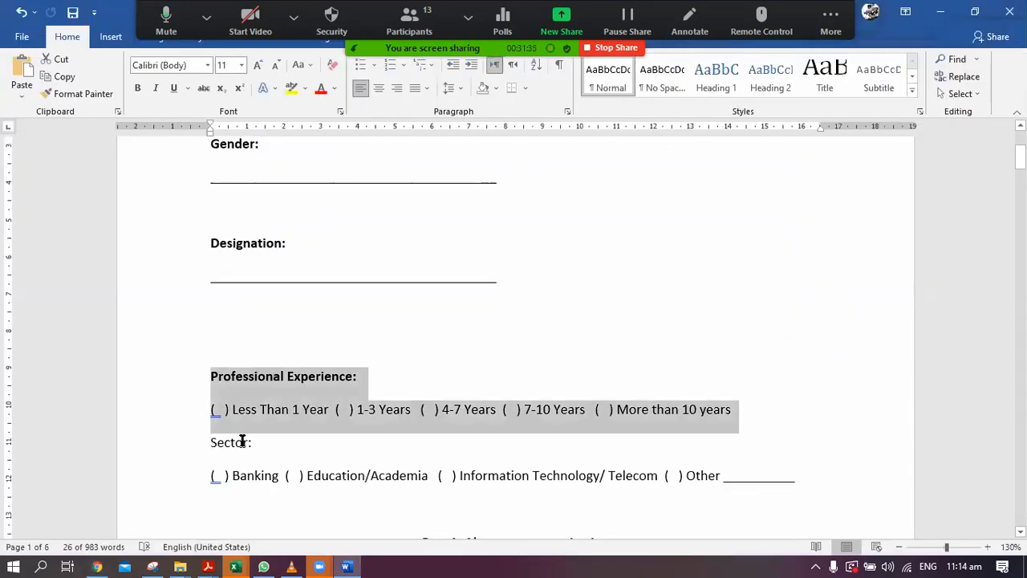
scroll(209, 433, "down", 1)
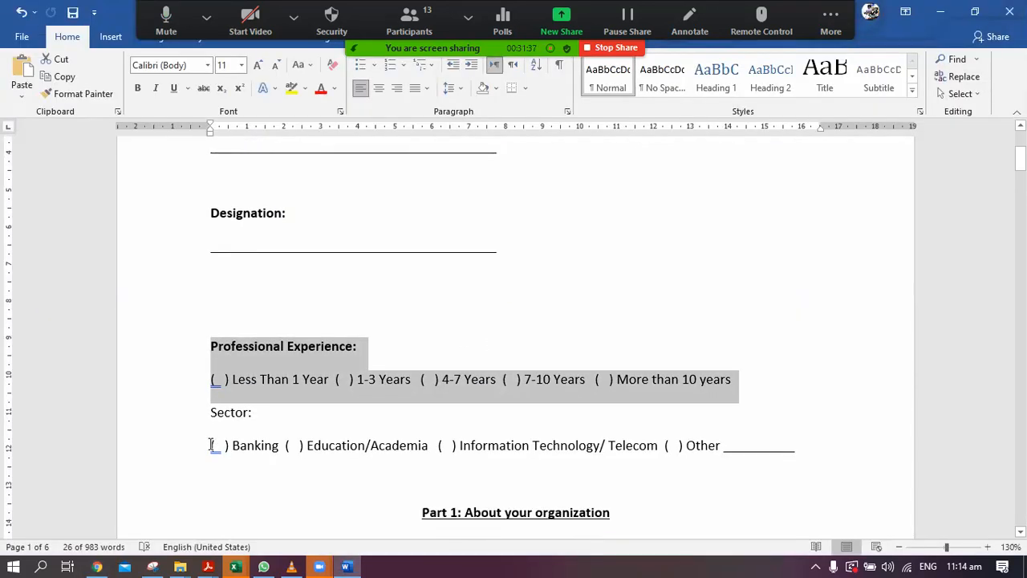
left_click(206, 413)
double_click(211, 411)
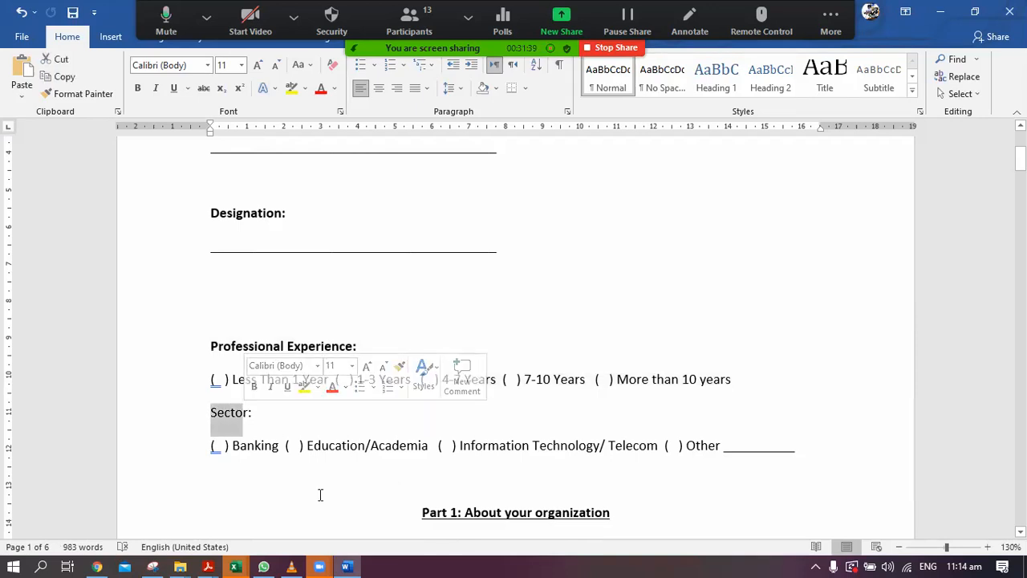
left_click(96, 566)
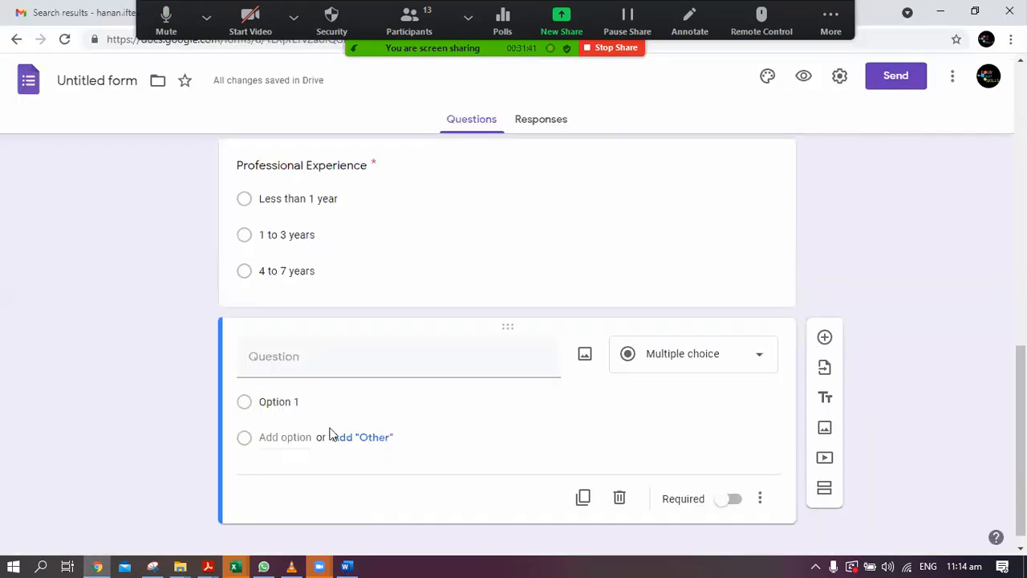
left_click(341, 361)
type("Sector")
key("Tab")
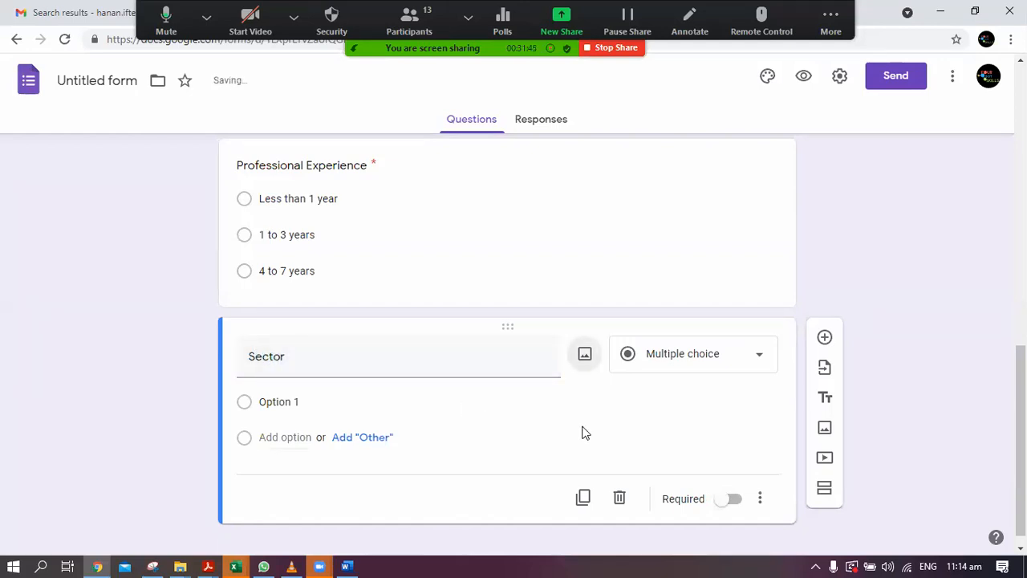
- Set the first two options of the Sector question to "Banking" and "Telecommunication"
left_click(278, 399)
type("Banking")
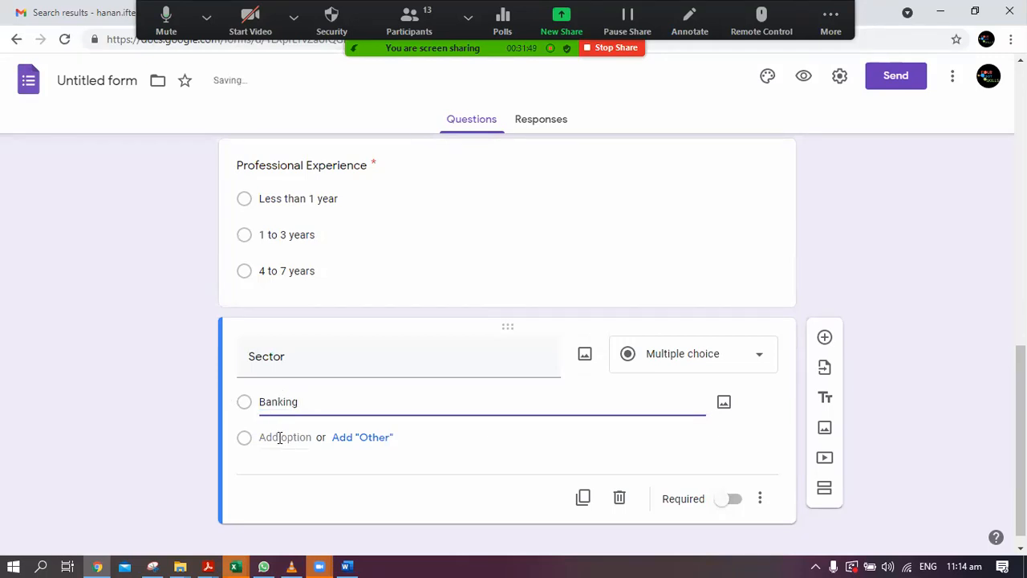
left_click(280, 438)
type("Telecommunication")
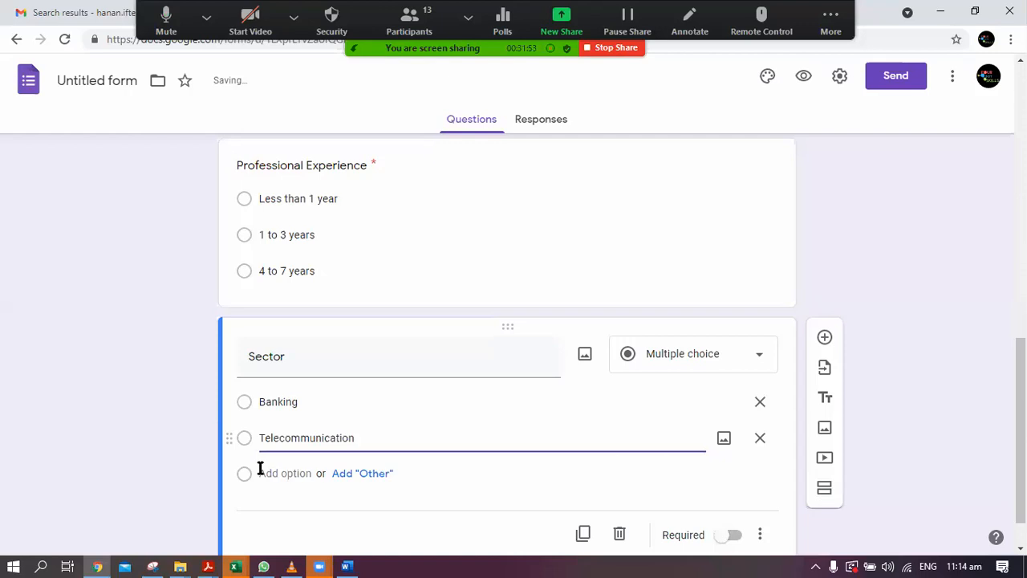
- Add "Textile Industry" as the third Sector option and make the question required
left_click(268, 480)
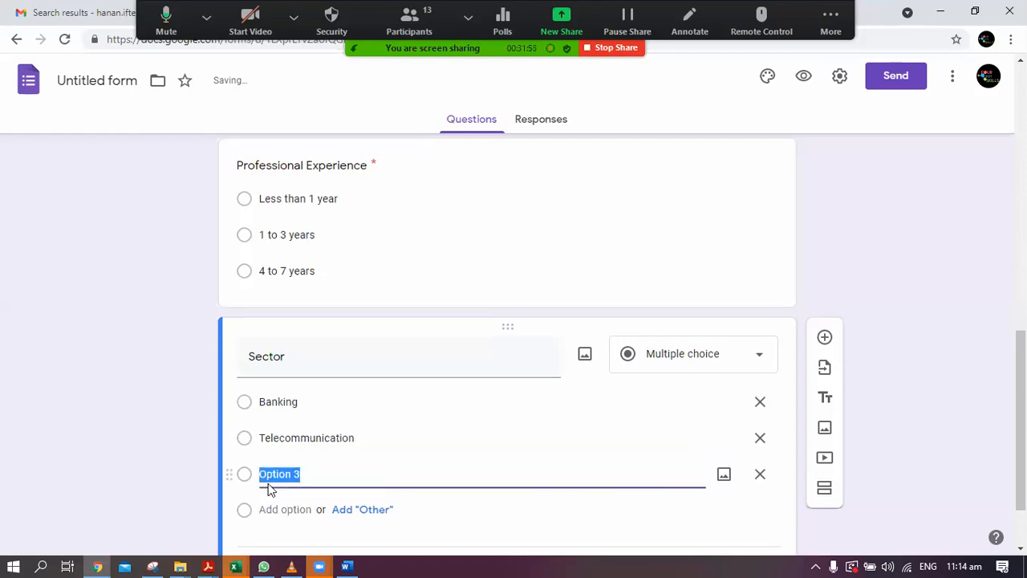
type("Manufacturing")
key("BackSpace")
key("BackSpace")
key("BackSpace")
key("BackSpace")
key("BackSpace")
key("BackSpace")
key("BackSpace")
key("BackSpace")
left_click(162, 429)
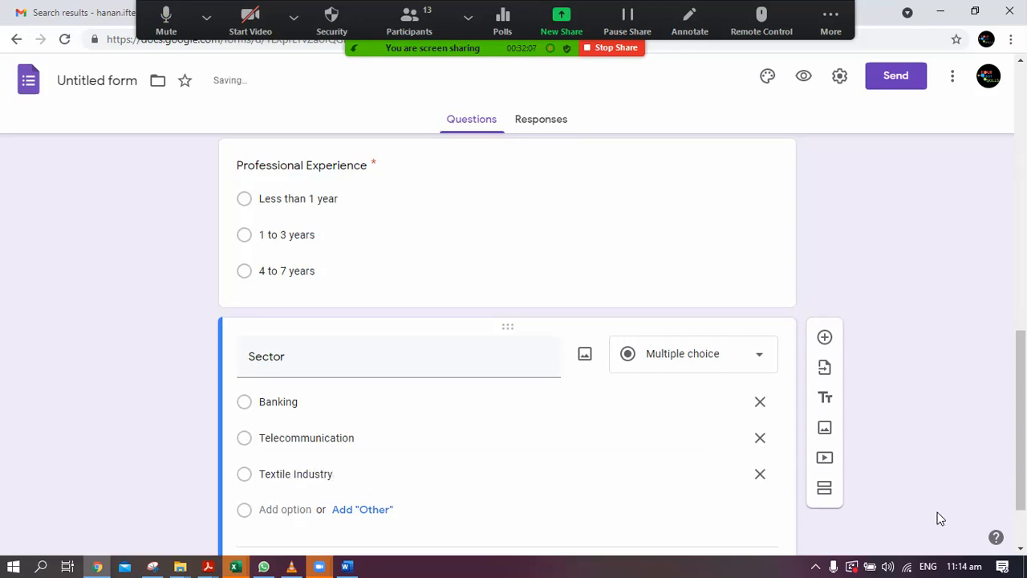
scroll(940, 518, "down", 2)
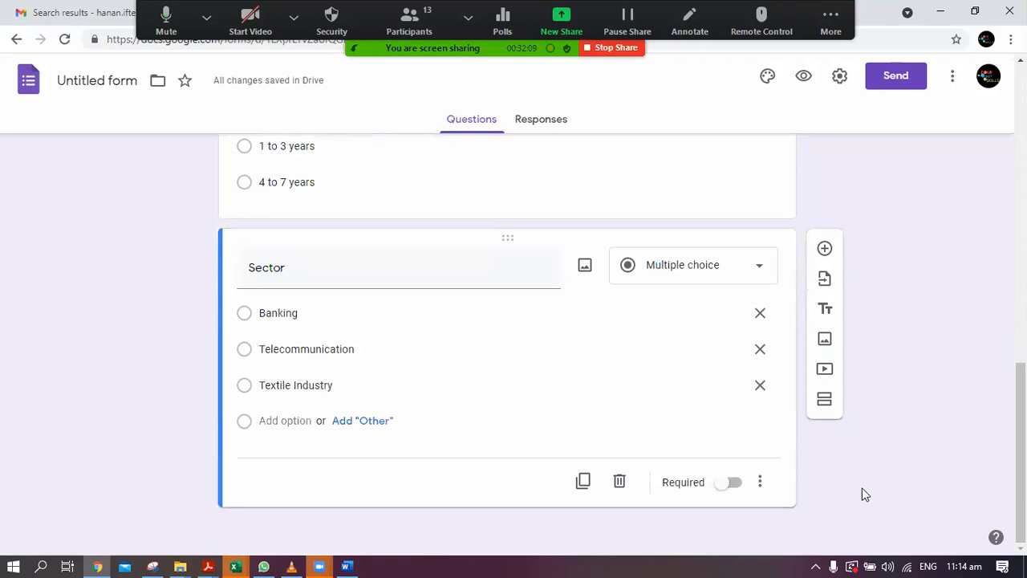
left_click(737, 484)
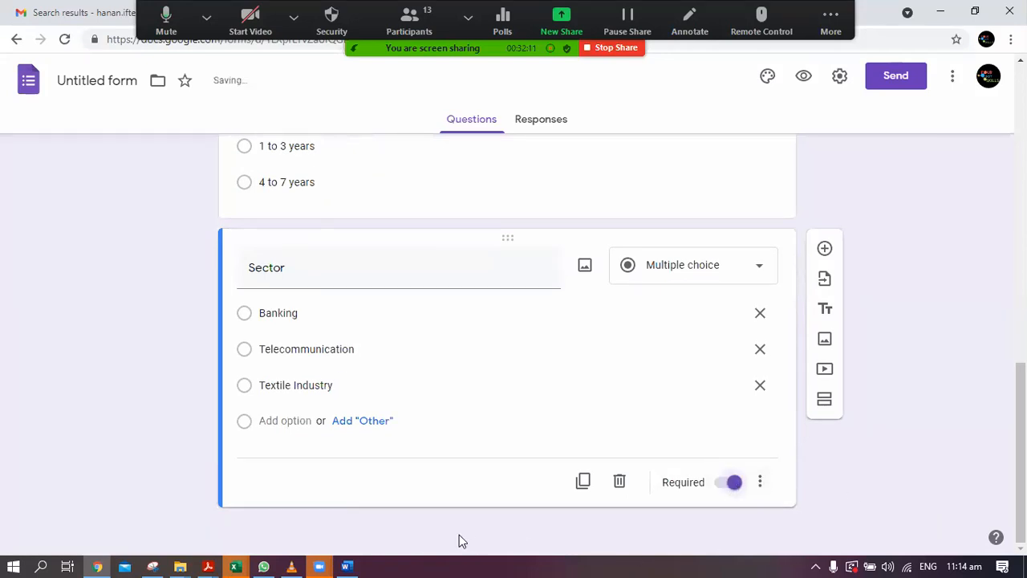
- Examine the part that follows Sector in the Word questionnaire, including its heading, questions and answer choices
left_click(346, 567)
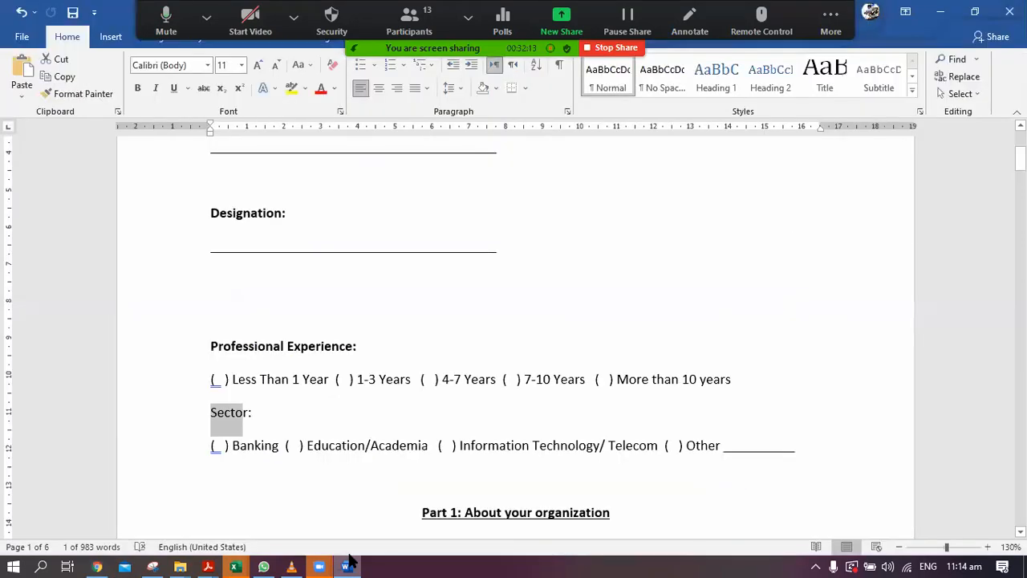
left_click(209, 514)
key("Page_Down")
key("Up")
key("Up")
key("Up")
key("Up")
key("Up")
key("Up")
key("Up")
key("Up")
key("Up")
key("Up")
key("Up")
key("Up")
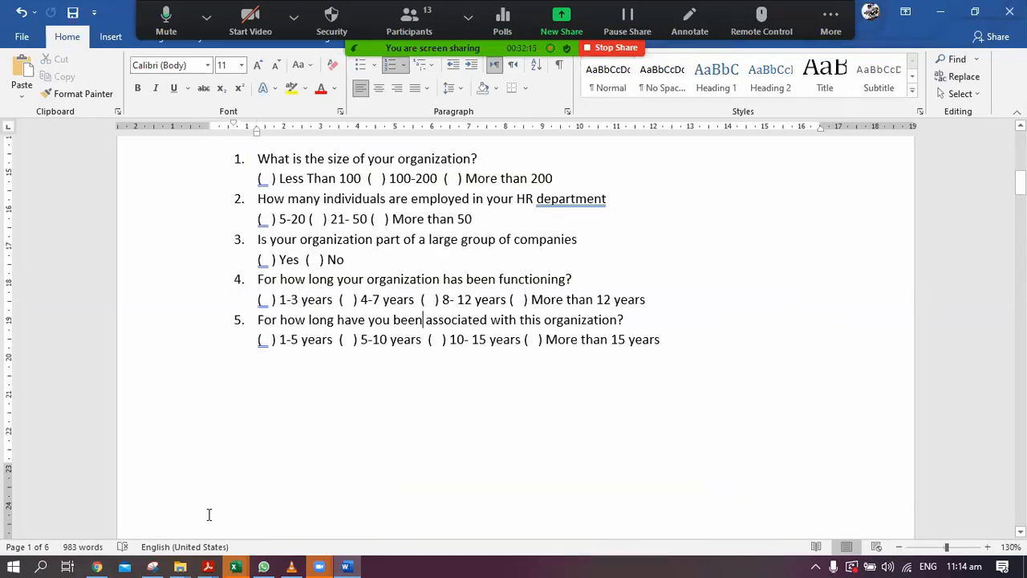
key("Up")
key("Up")
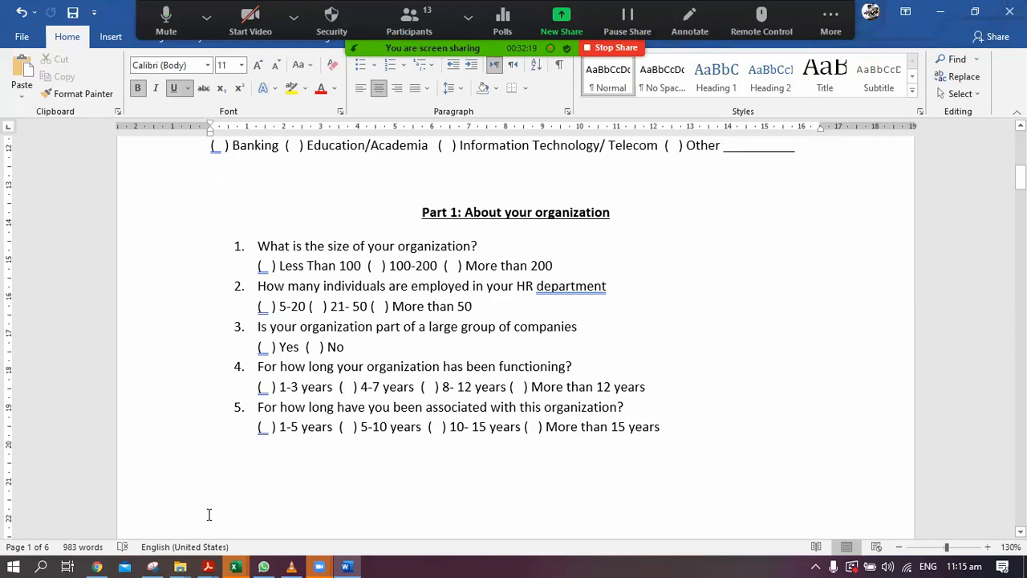
- Return to the form and add a new section after the Sector question
left_click(96, 566)
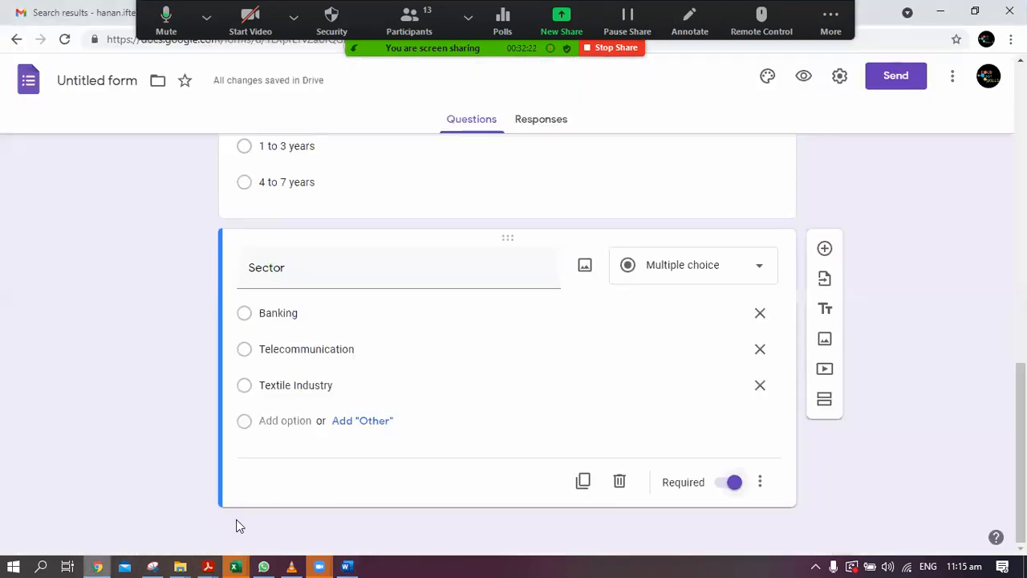
left_click(825, 400)
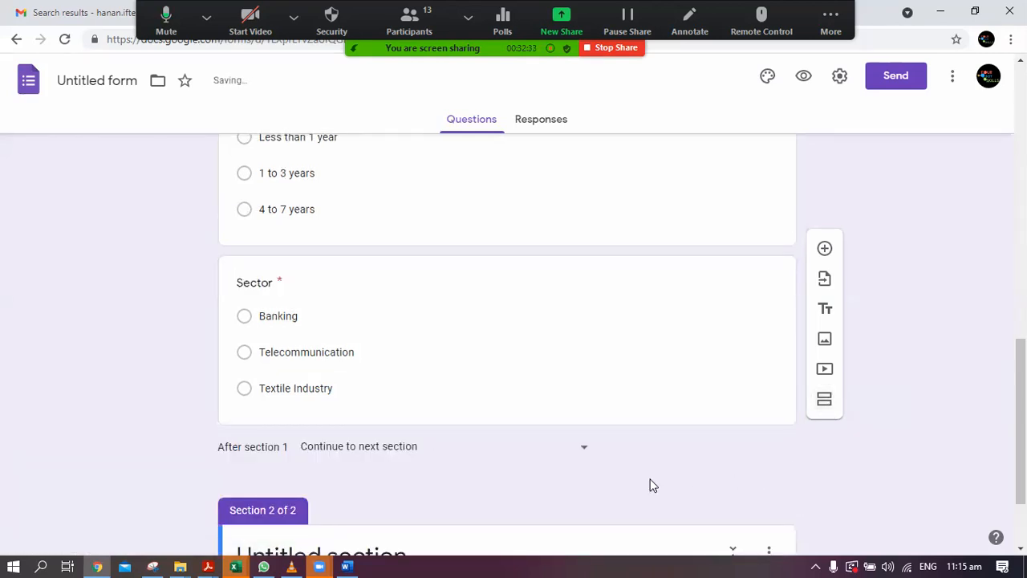
scroll(652, 481, "down", 3)
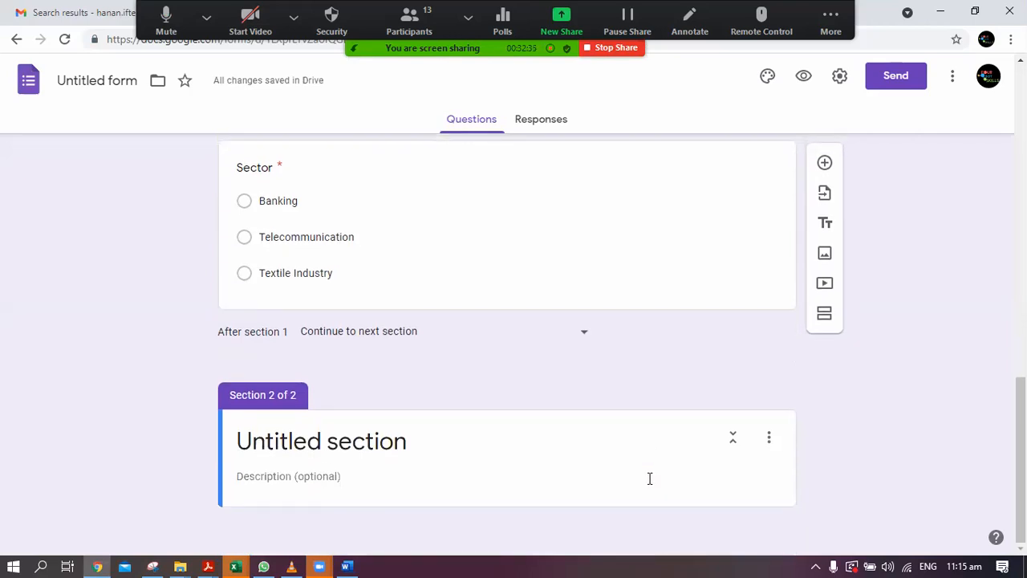
- Copy the heading "Part 1: About your organization" from the Word questionnaire and use it as the new section's title
left_click(346, 567)
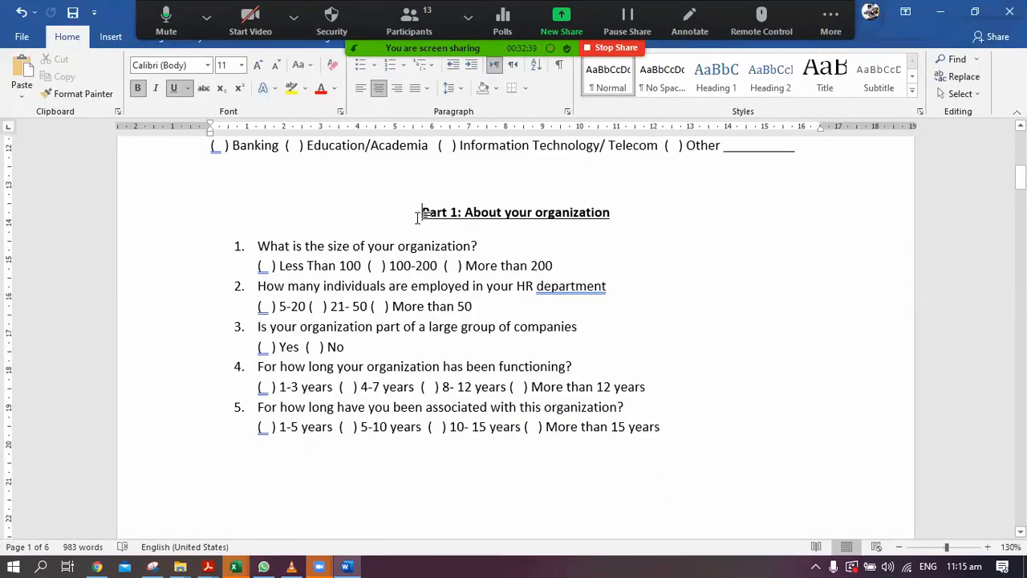
left_click_drag(422, 212, 620, 209)
key("ctrl+c")
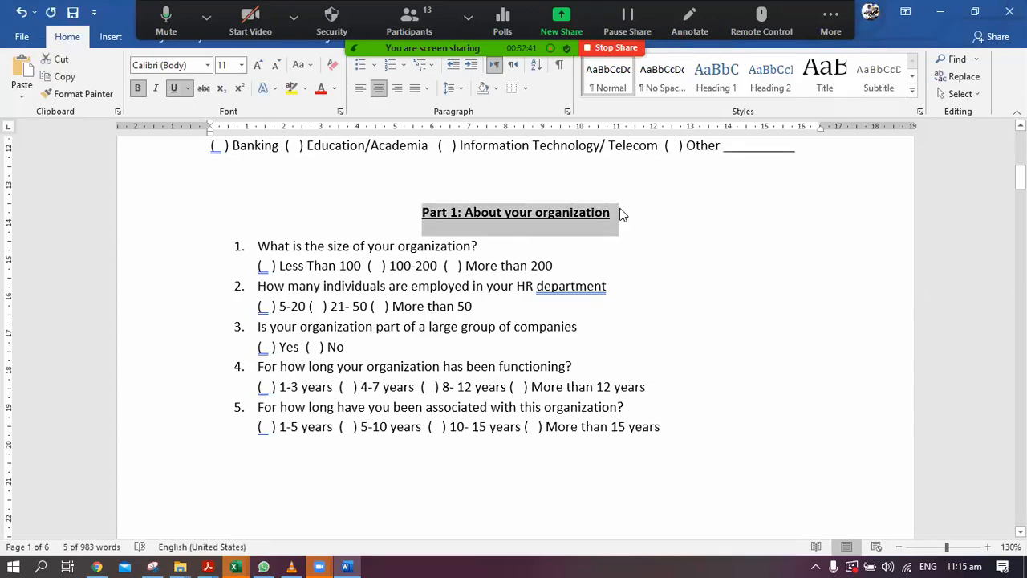
left_click(96, 566)
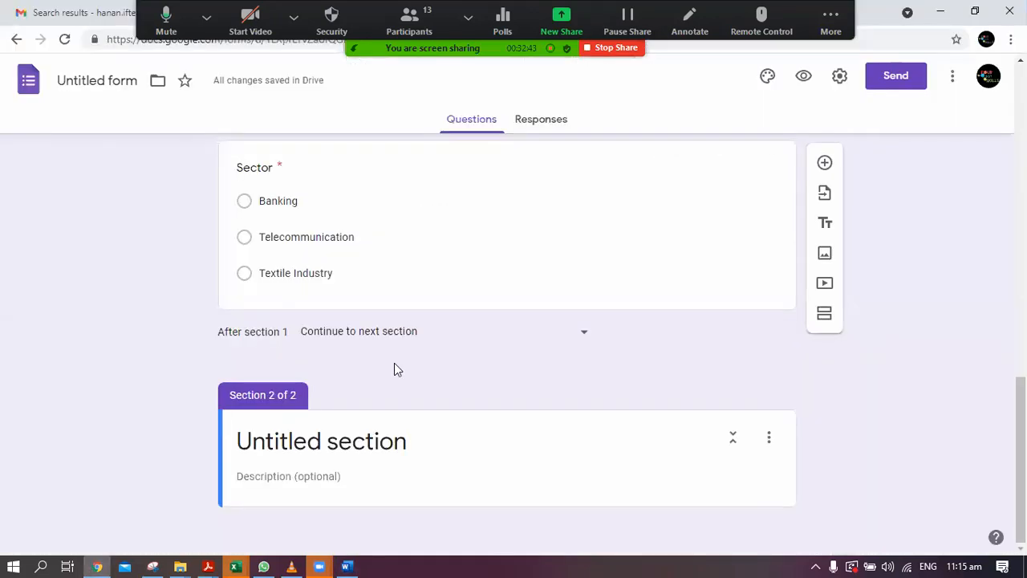
left_click(360, 438)
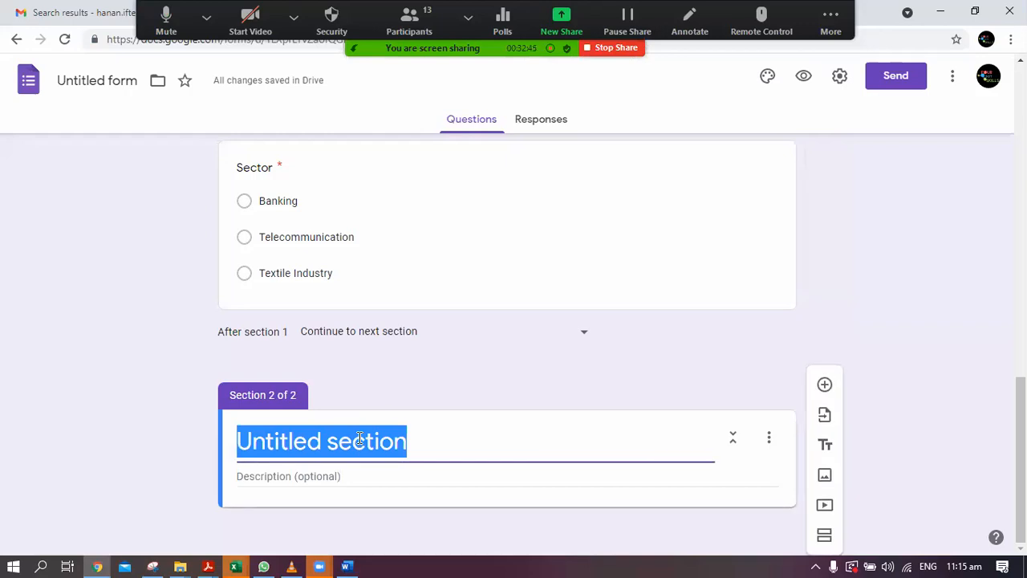
key("ctrl+v")
- Enter the section description "Please select the right choice regarding your origanizaiton"
left_click(394, 478)
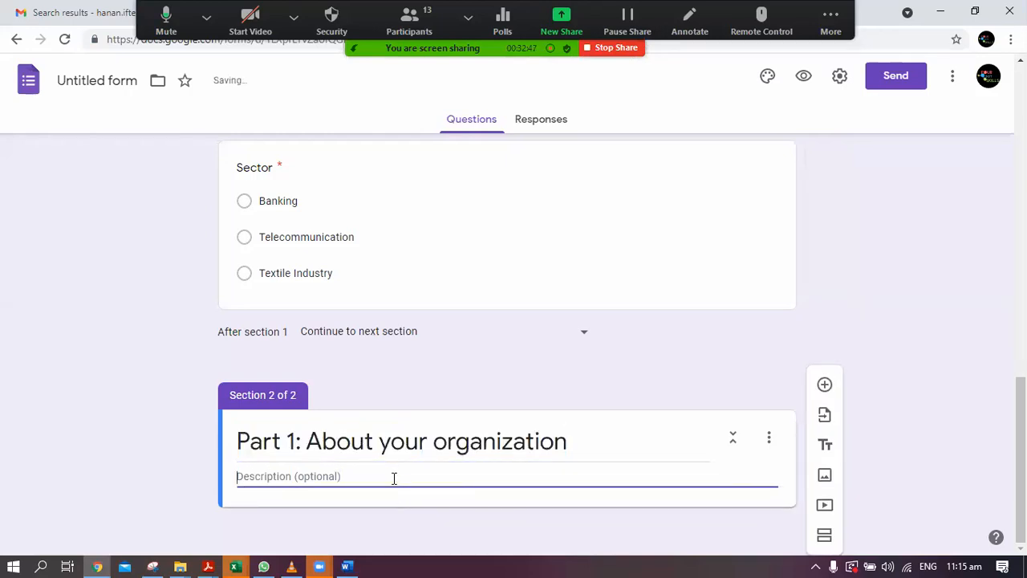
type("Please select the right choice")
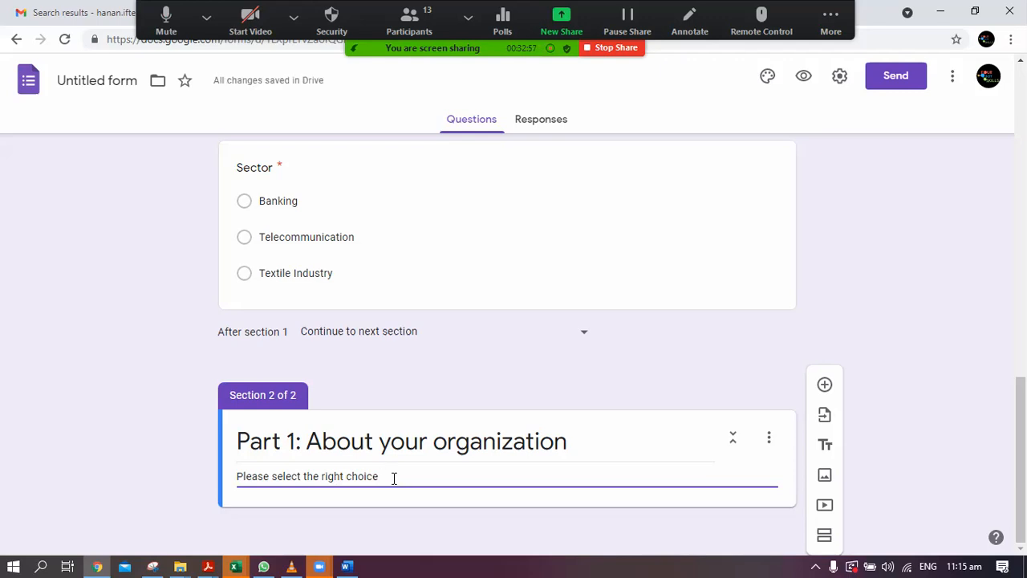
type("regarding your ")
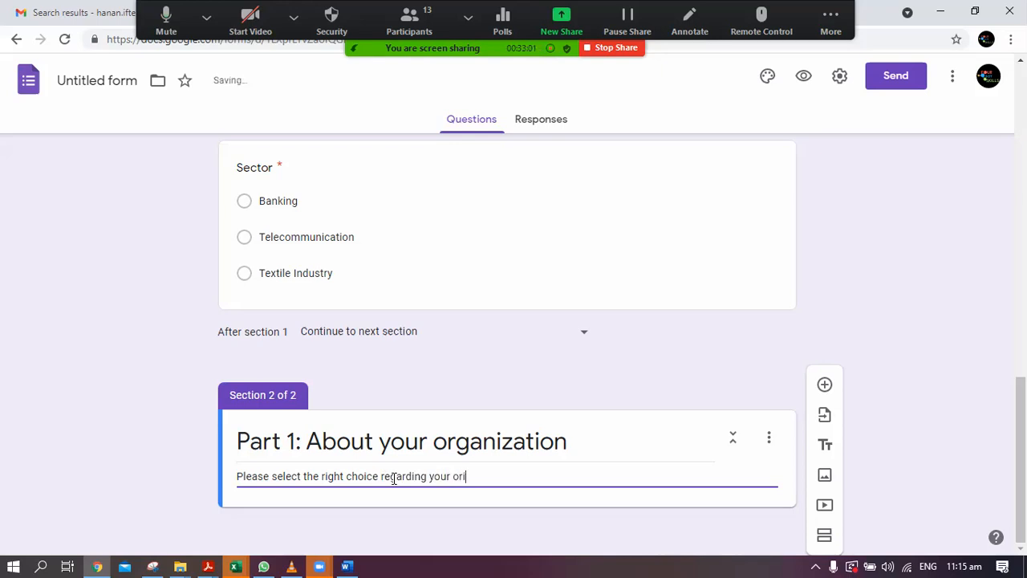
type("origanizaiton")
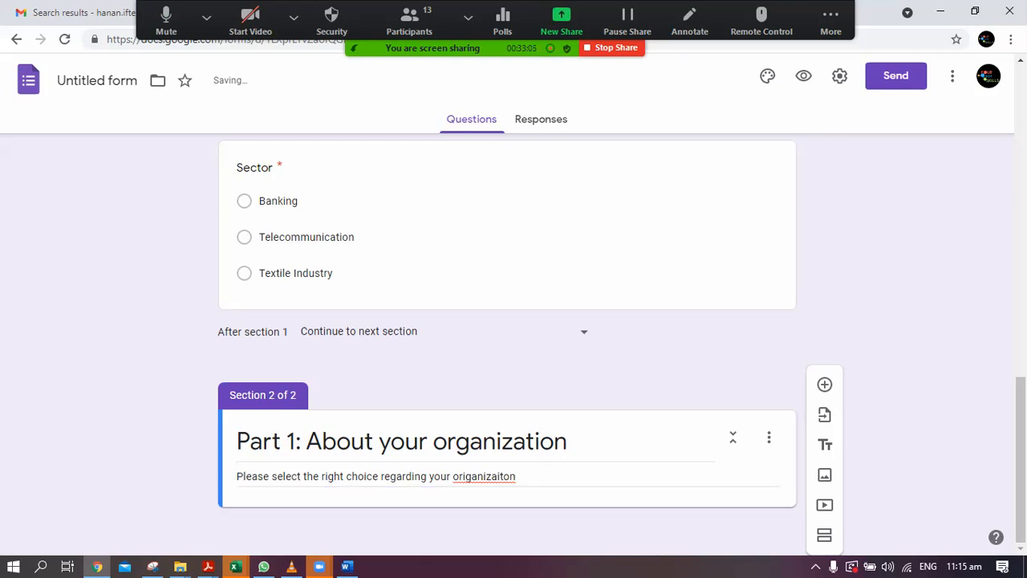
- Try to correct the misspelled word "origanizaiton" in the section description with a spelling suggestion
right_click(490, 469)
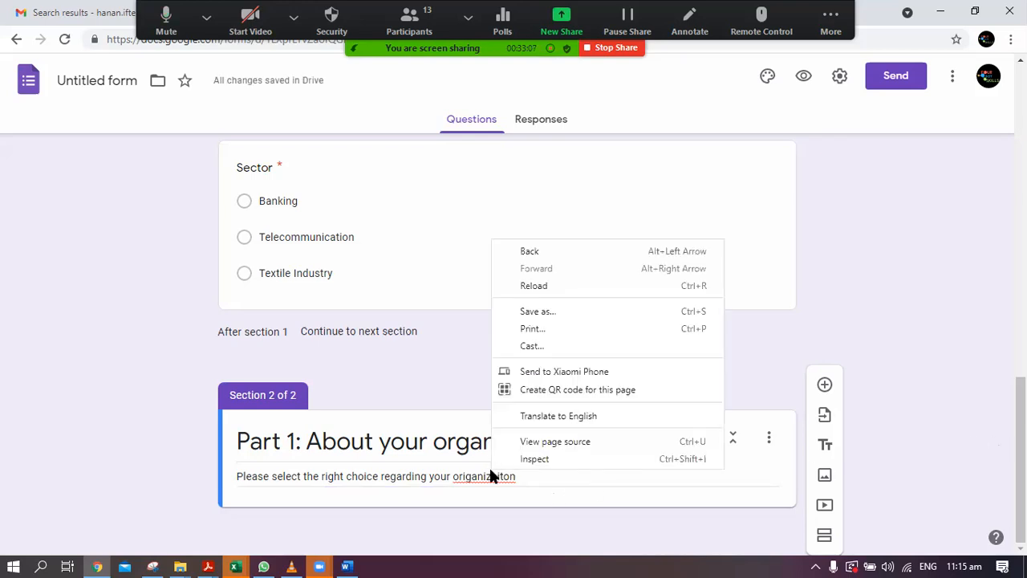
right_click(485, 476)
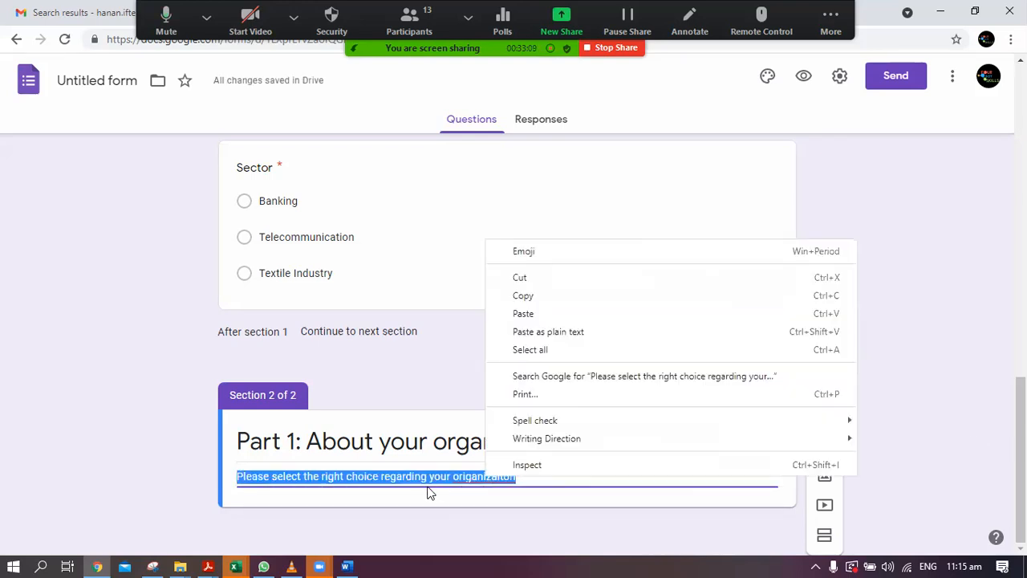
left_click(433, 487)
right_click(475, 480)
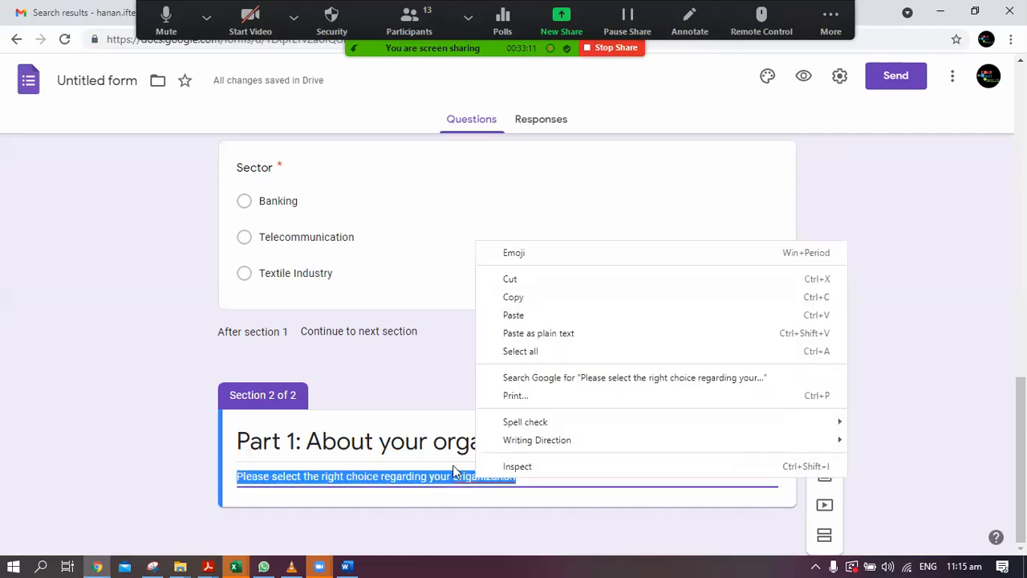
left_click(493, 475)
triple_click(493, 475)
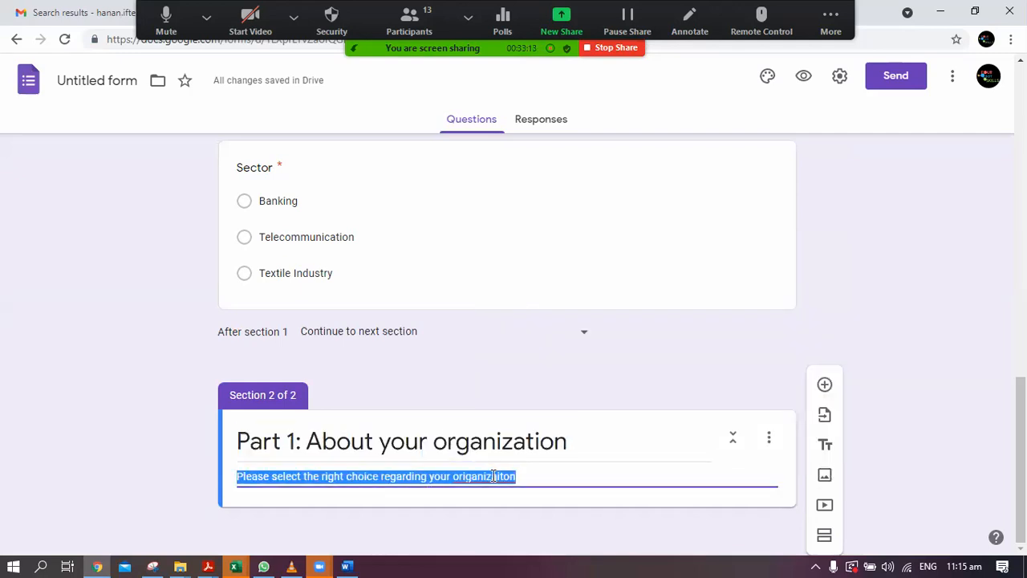
left_click(925, 417)
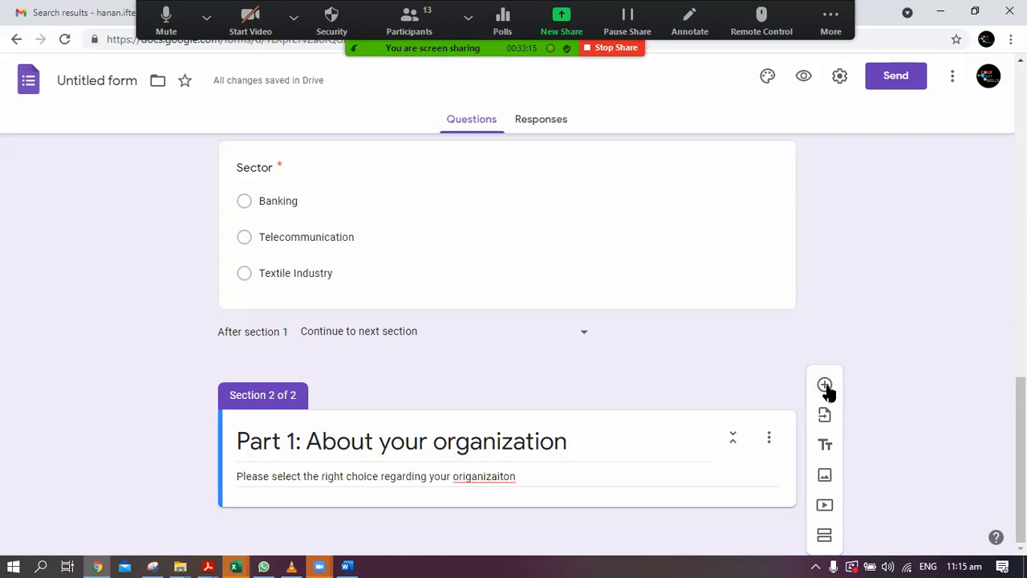
- Add a question to the Part 1 section and title it "1. What is the size of your organization?", copied from the Word questionnaire
left_click(824, 385)
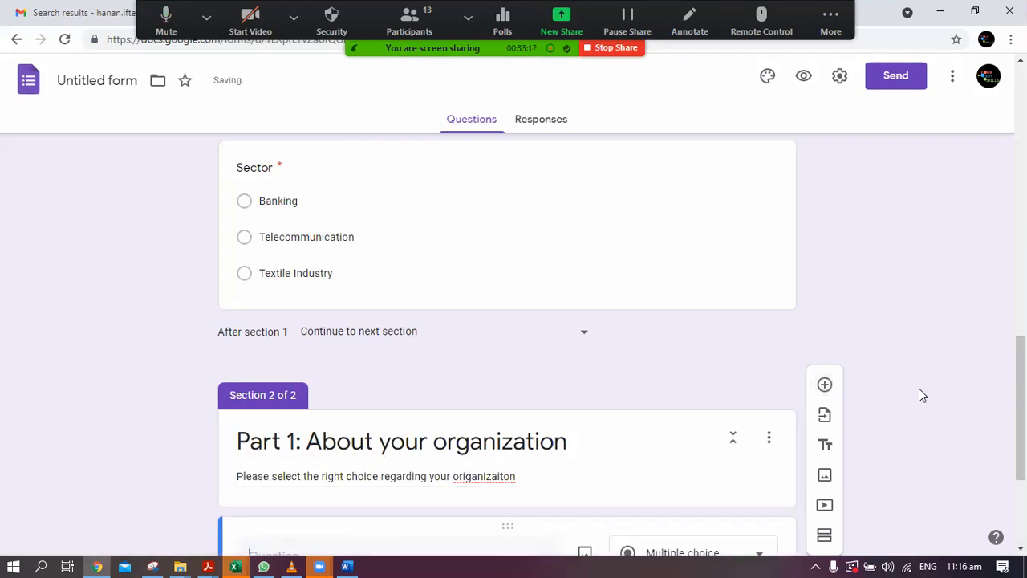
scroll(922, 395, "down", 2)
scroll(919, 389, "down", 1)
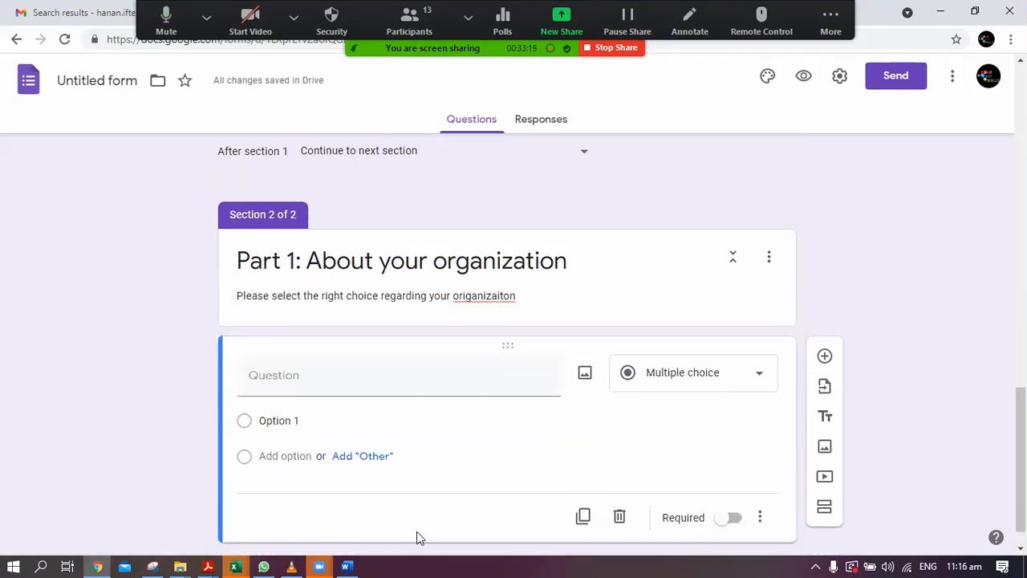
left_click(348, 563)
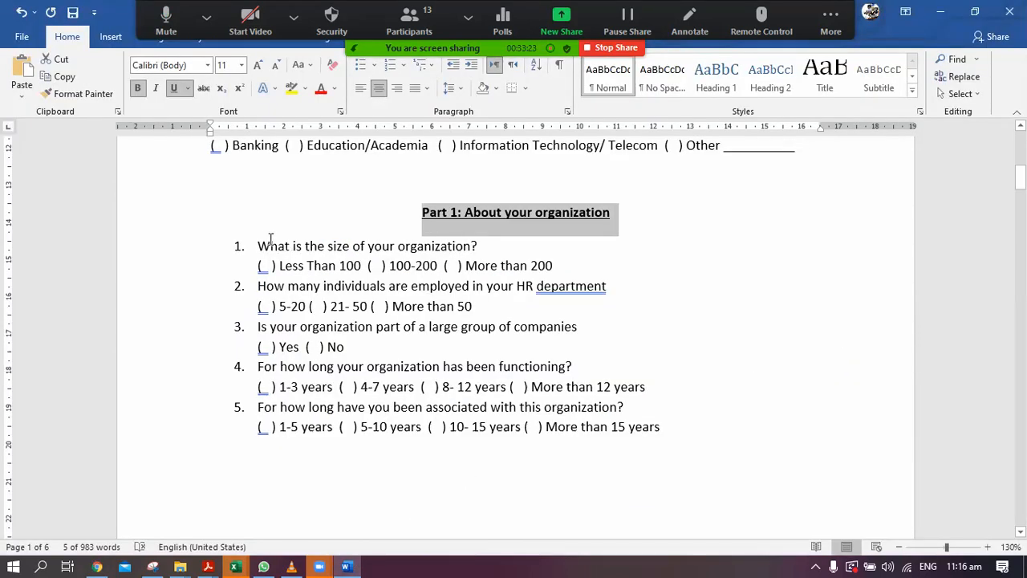
left_click_drag(261, 239, 480, 249)
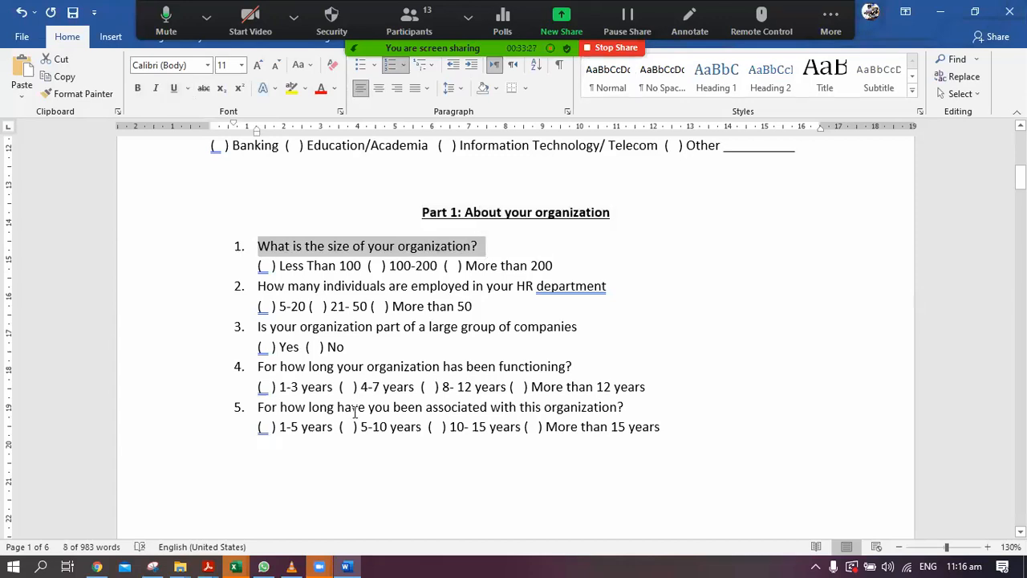
left_click(97, 565)
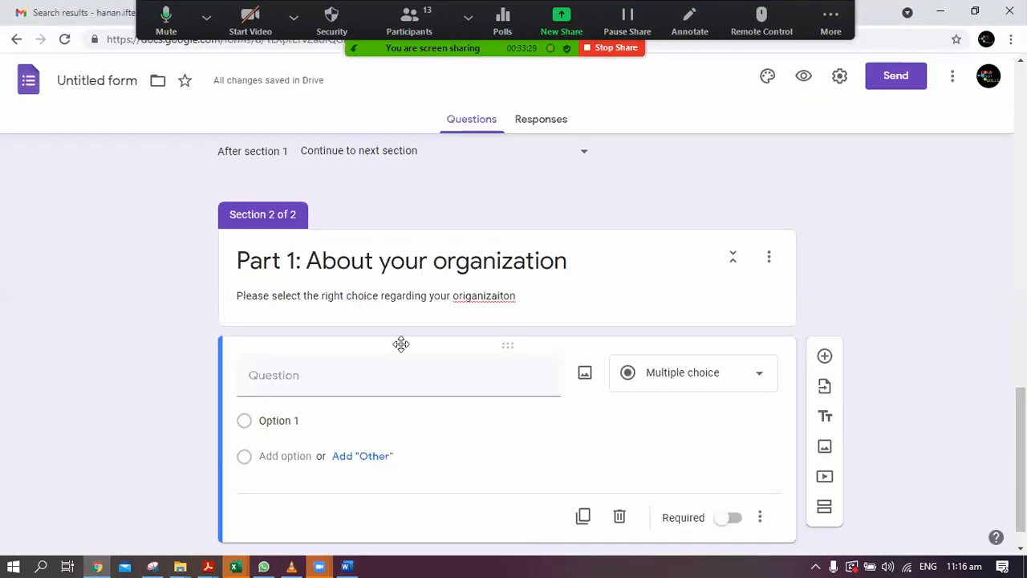
left_click(396, 370)
type("1.\tWhat is the size of your organization?")
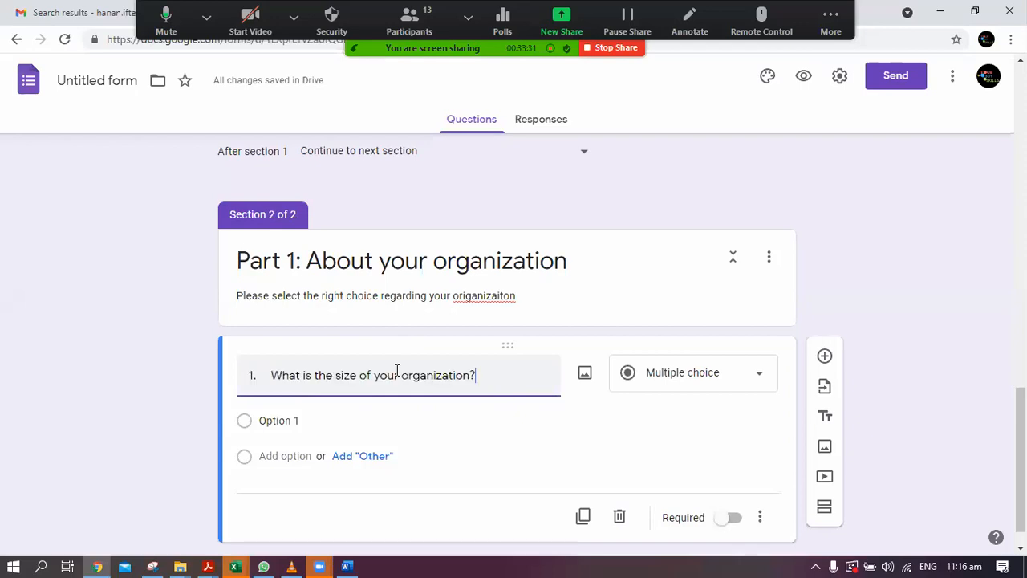
- Check the answer choices in the Word questionnaire and set the organization size question's first option to "Less than 100"
left_click(346, 565)
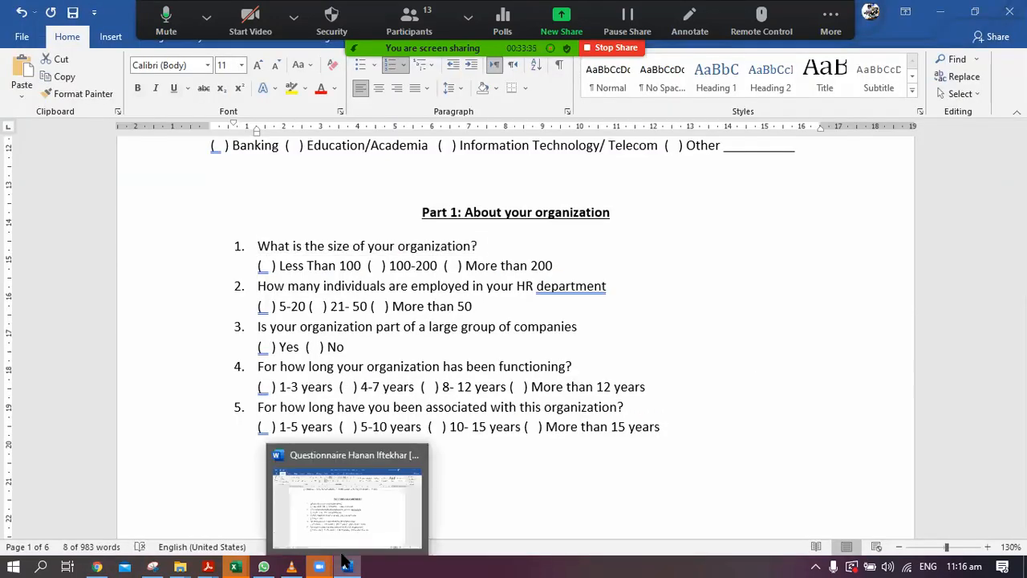
left_click(97, 565)
left_click(348, 413)
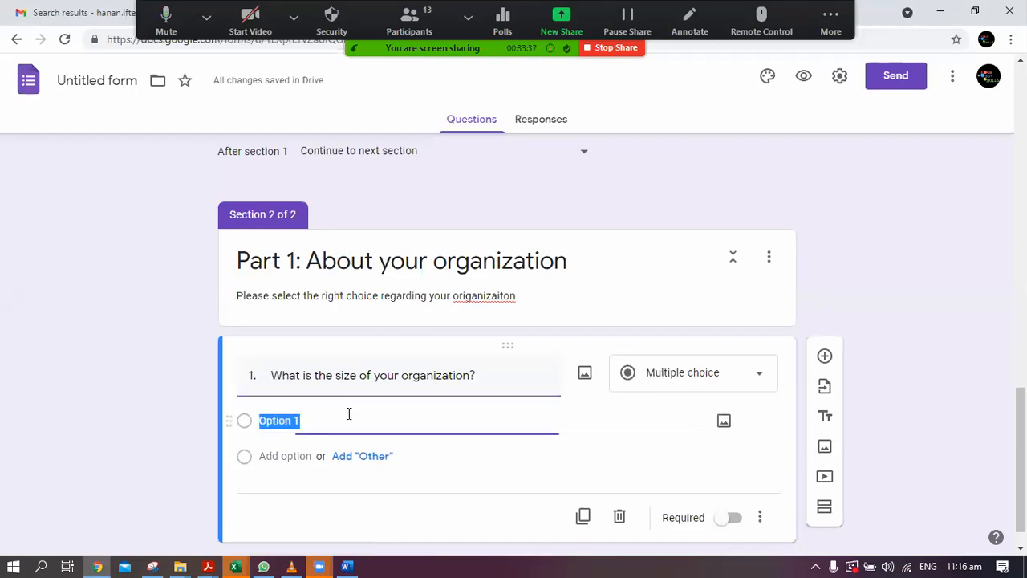
type("Less")
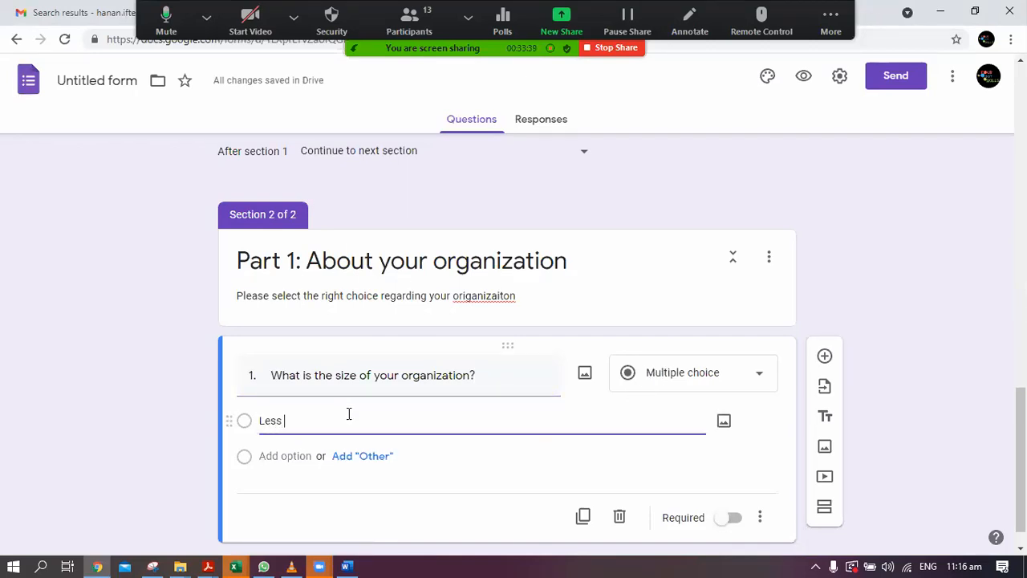
type(" tha")
key("BackSpace")
type("han 100")
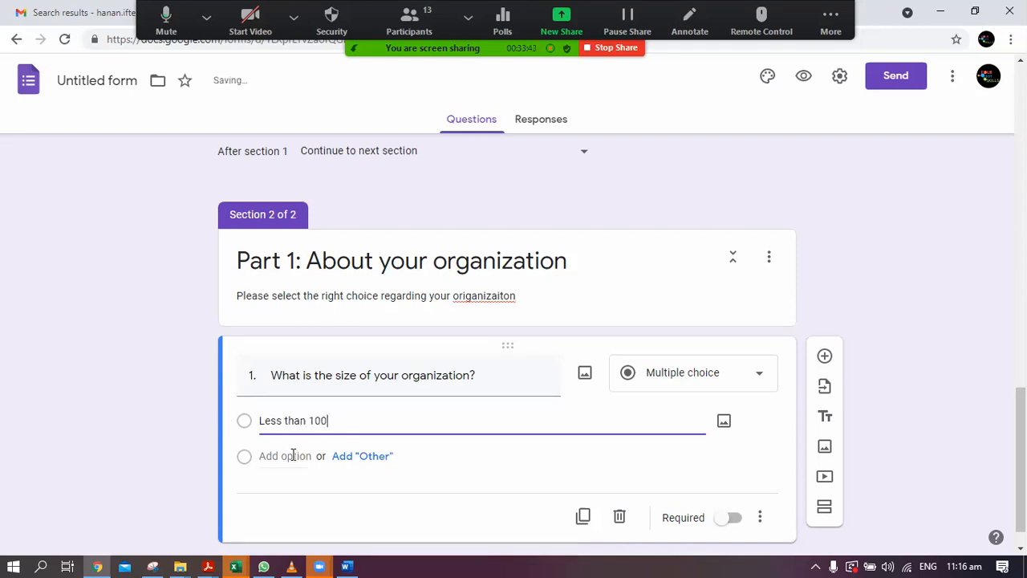
- Add the options "100 to 200" and "More than 200" to the organization size question, and insert a blank question below it
left_click(292, 455)
type("100 to 200")
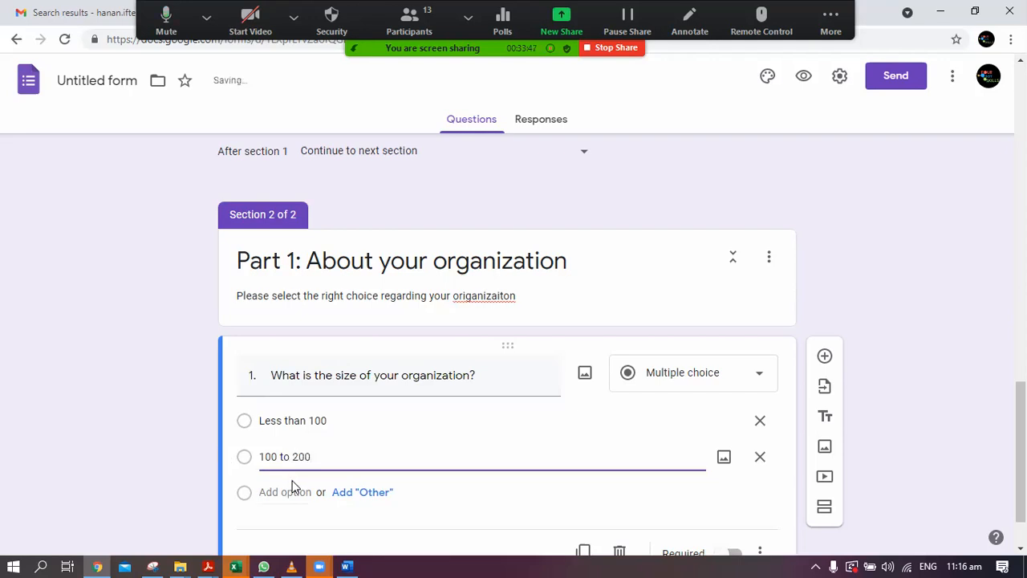
left_click(291, 490)
type("More")
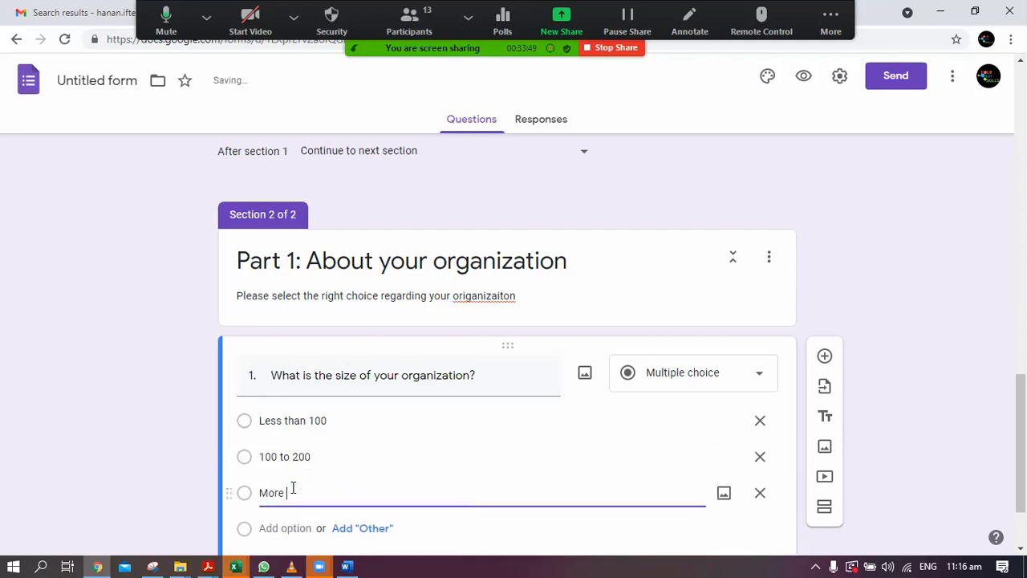
type(" than 200")
left_click(176, 420)
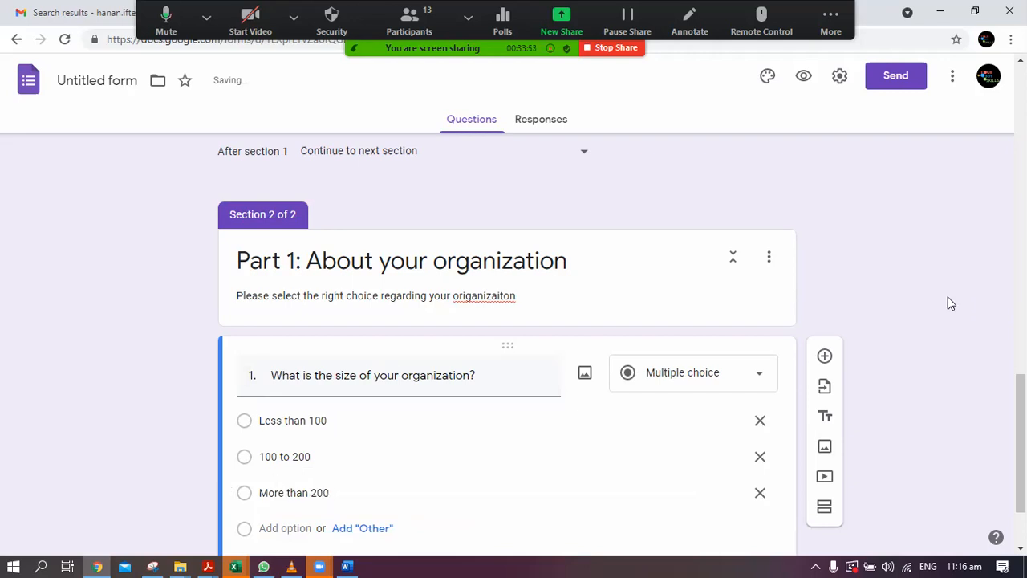
left_click(824, 357)
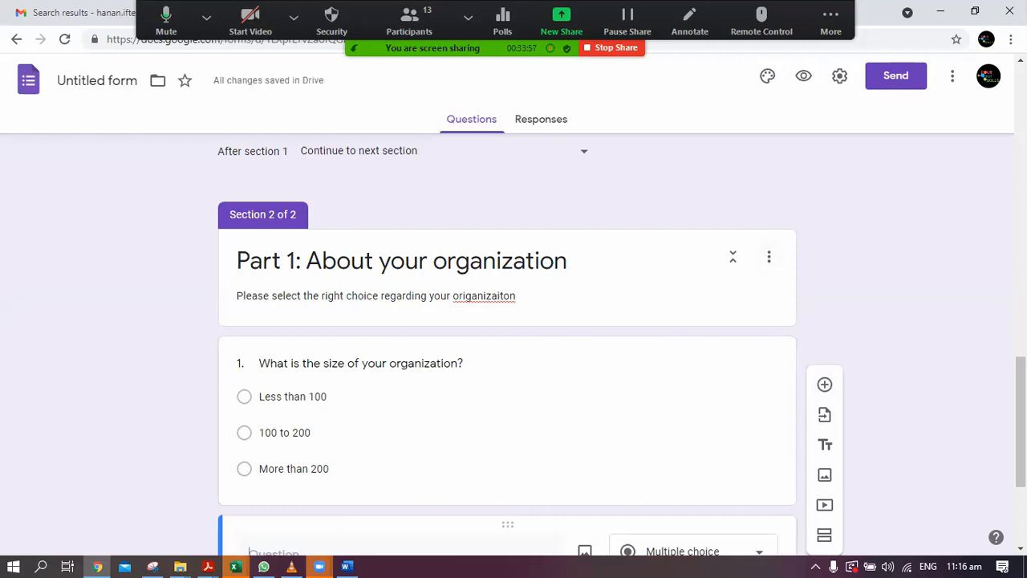
- Review the whole form from the title and respondent details through the Part 1 questions
scroll(507, 345, "up", 15)
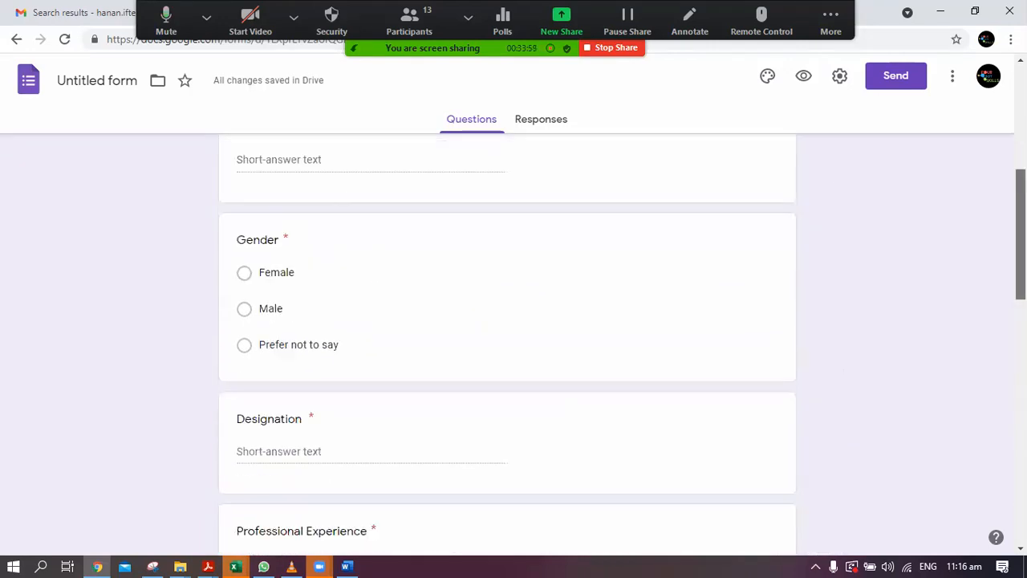
scroll(507, 345, "up", 5)
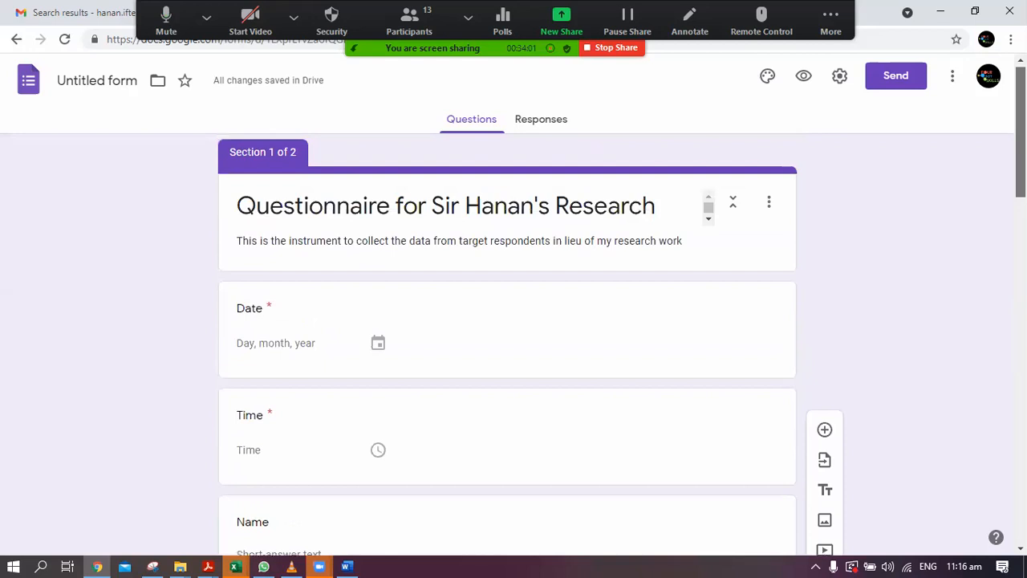
scroll(507, 345, "down", 15)
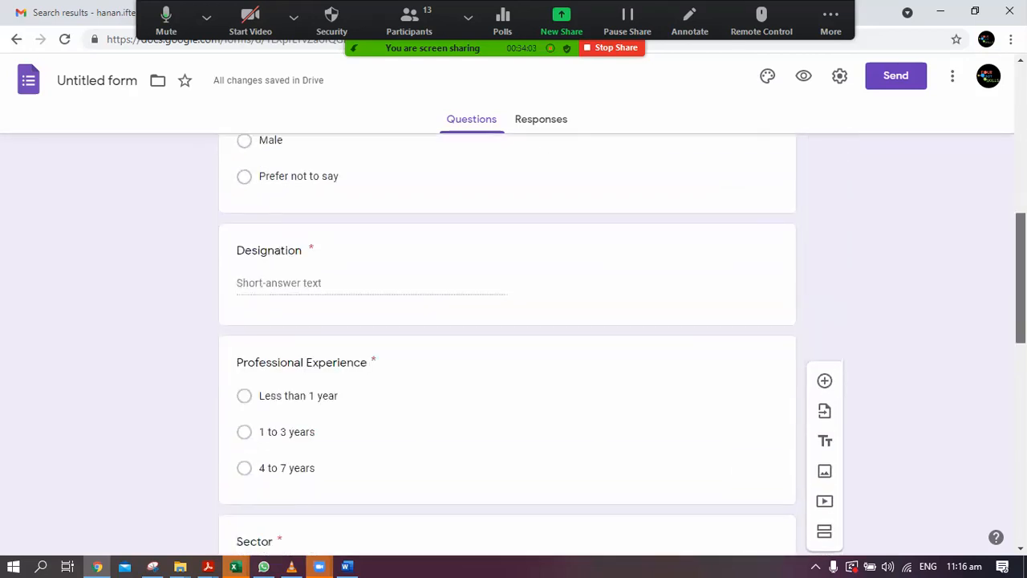
scroll(507, 345, "down", 5)
scroll(507, 345, "up", 20)
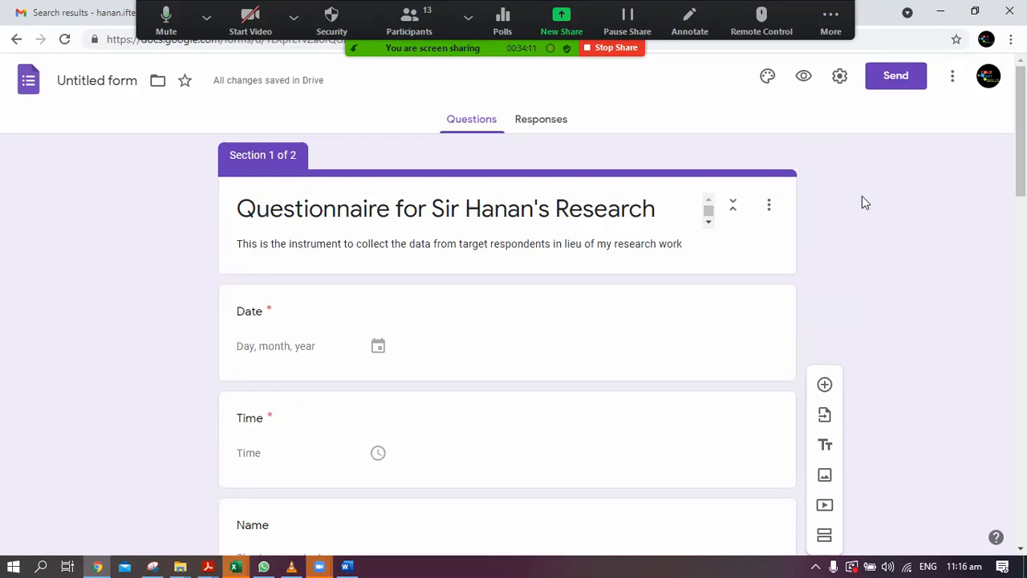
scroll(1020, 161, "down", 5)
scroll(507, 345, "down", 15)
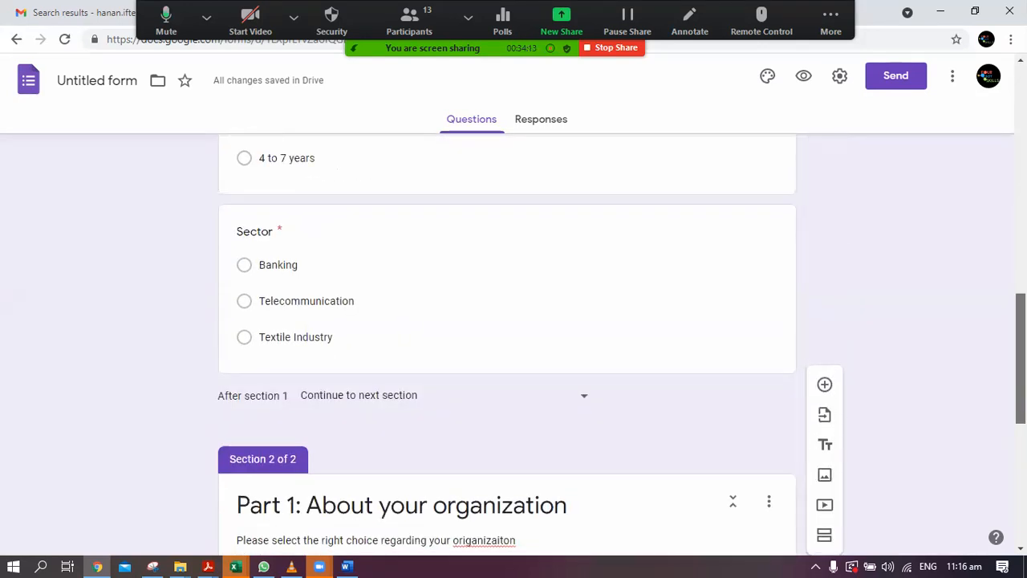
scroll(507, 345, "down", 3)
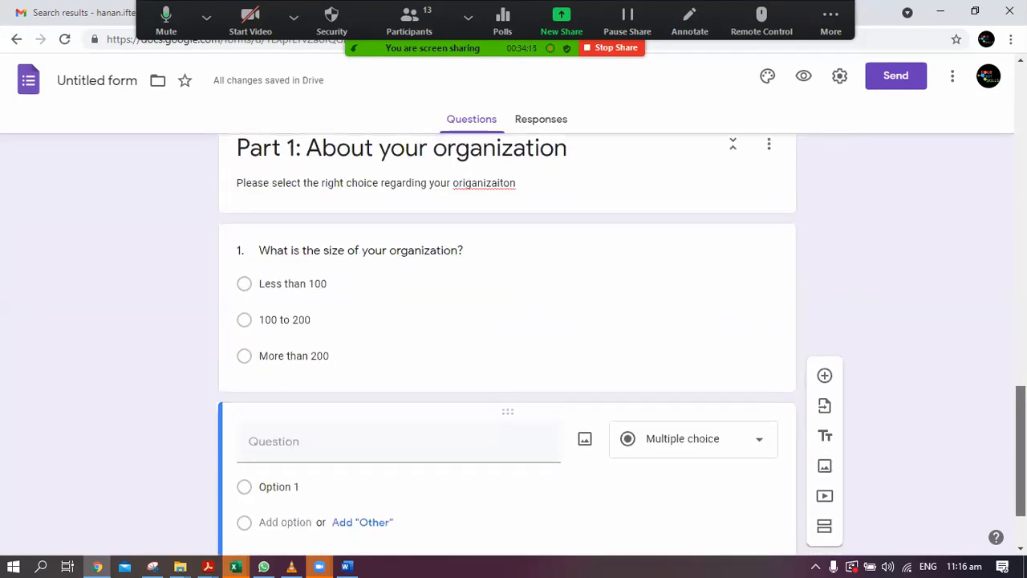
scroll(507, 345, "up", 15)
scroll(507, 345, "up", 5)
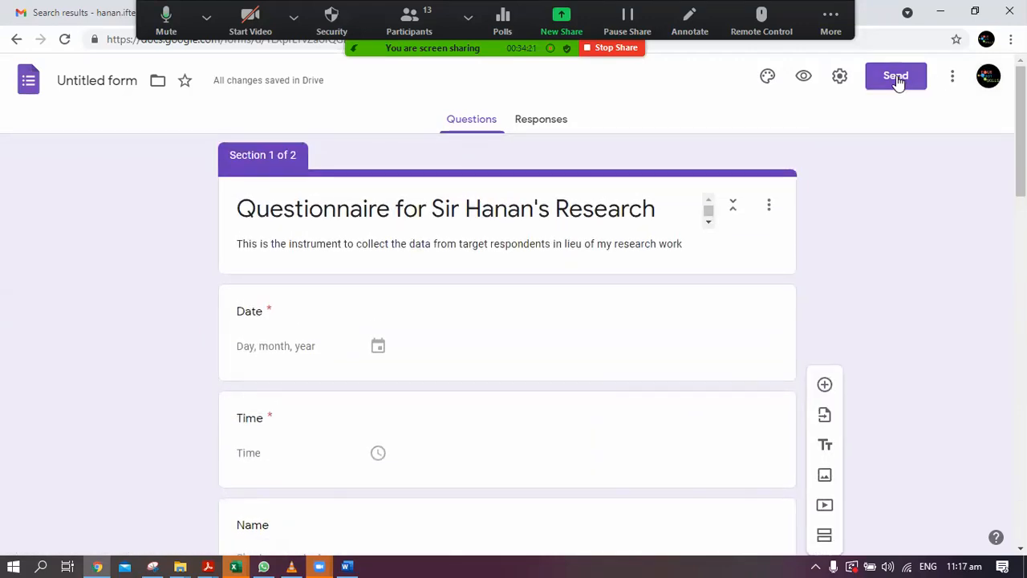
- Try a light blue form theme with its darkest background shade, and an orange theme colour
left_click(767, 75)
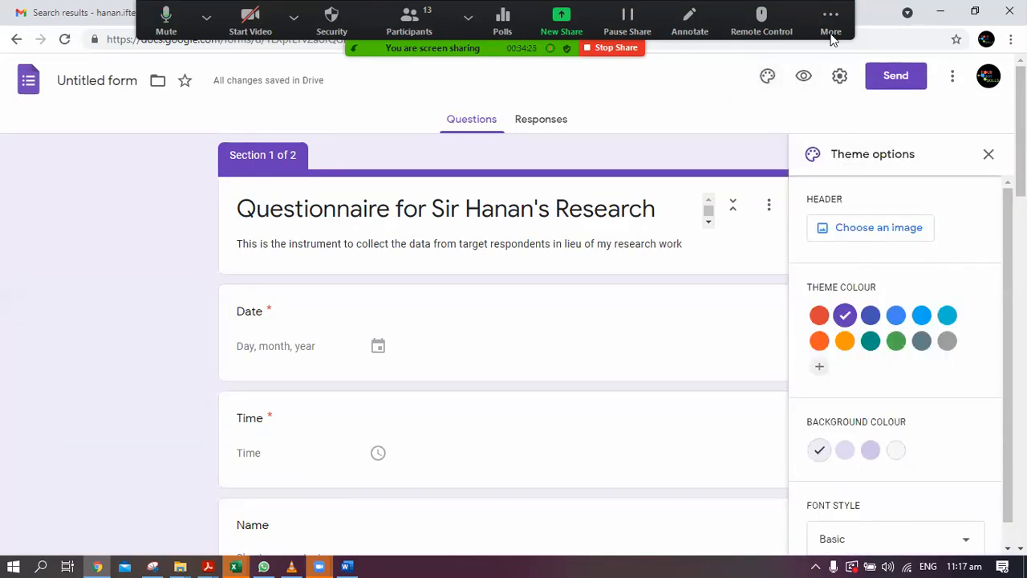
left_click(770, 77)
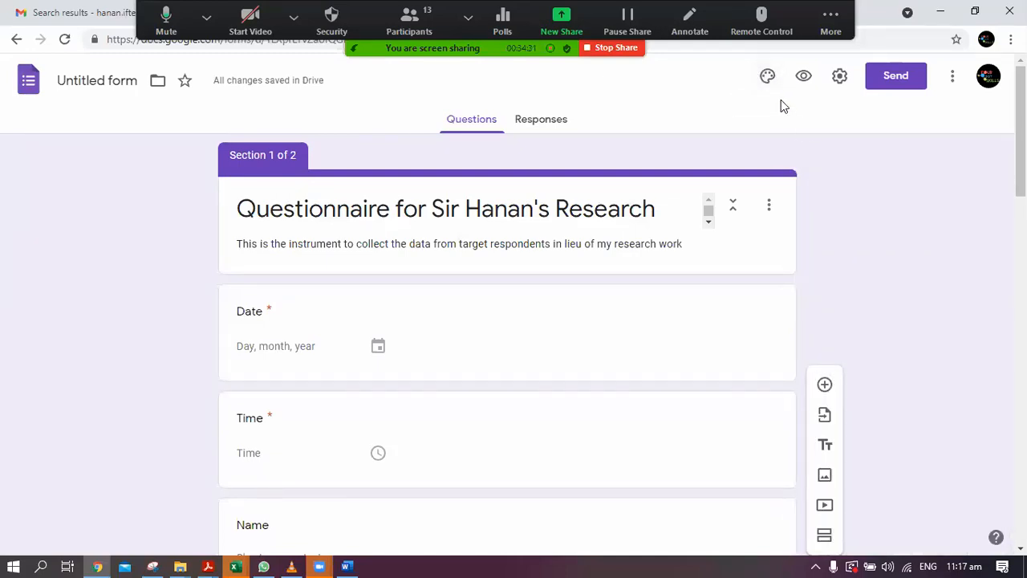
left_click(768, 76)
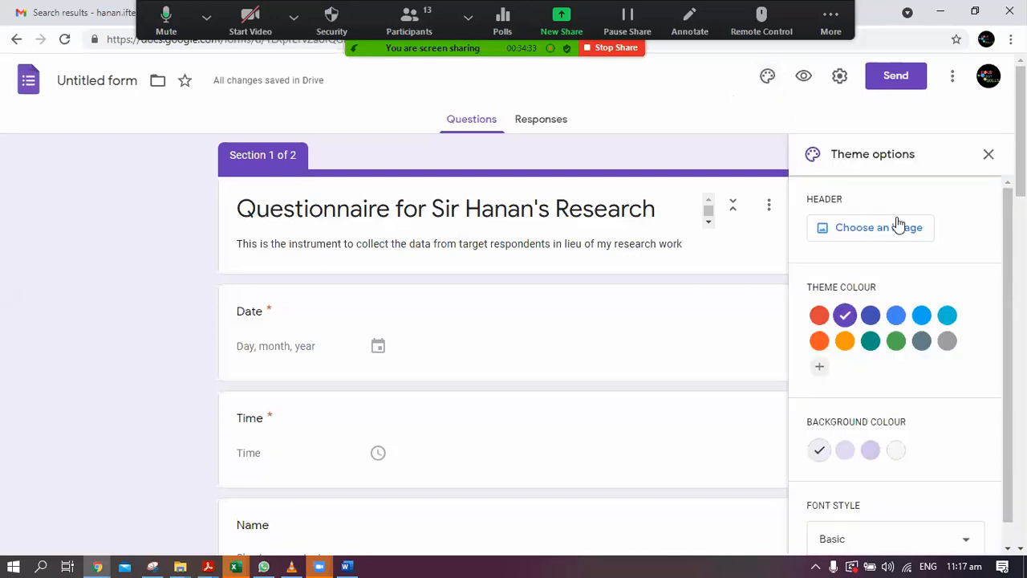
left_click(921, 315)
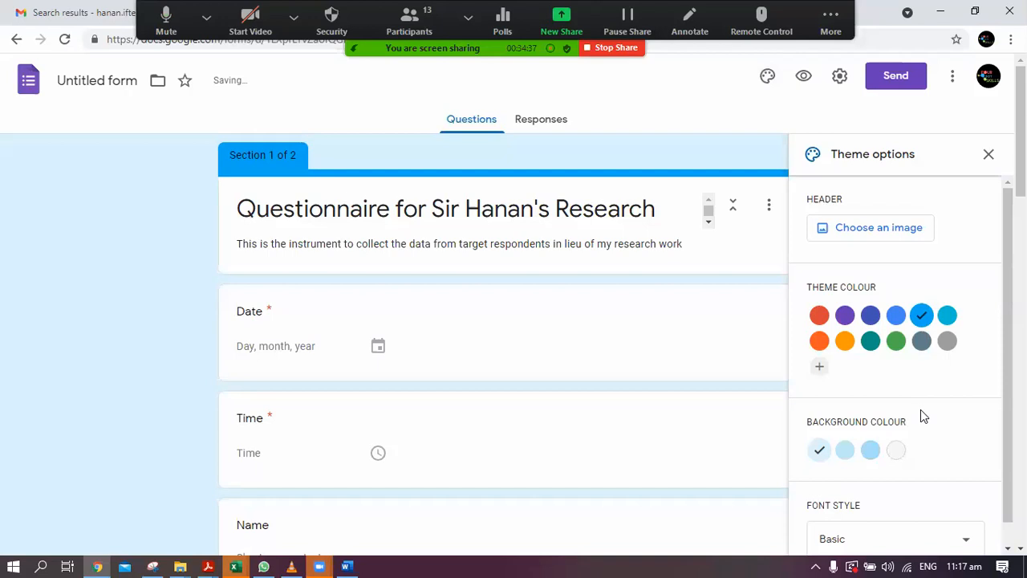
left_click(869, 454)
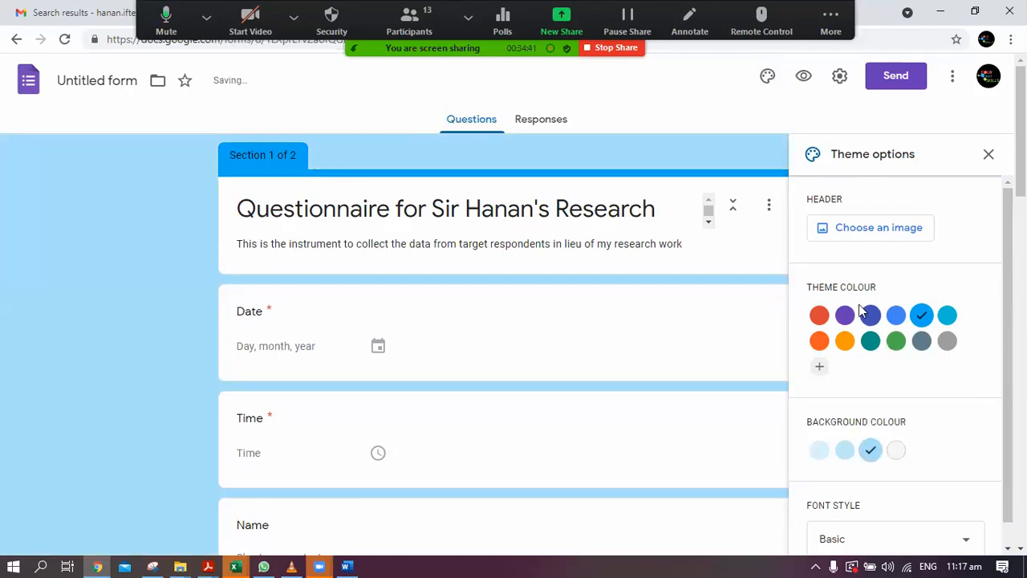
left_click(845, 341)
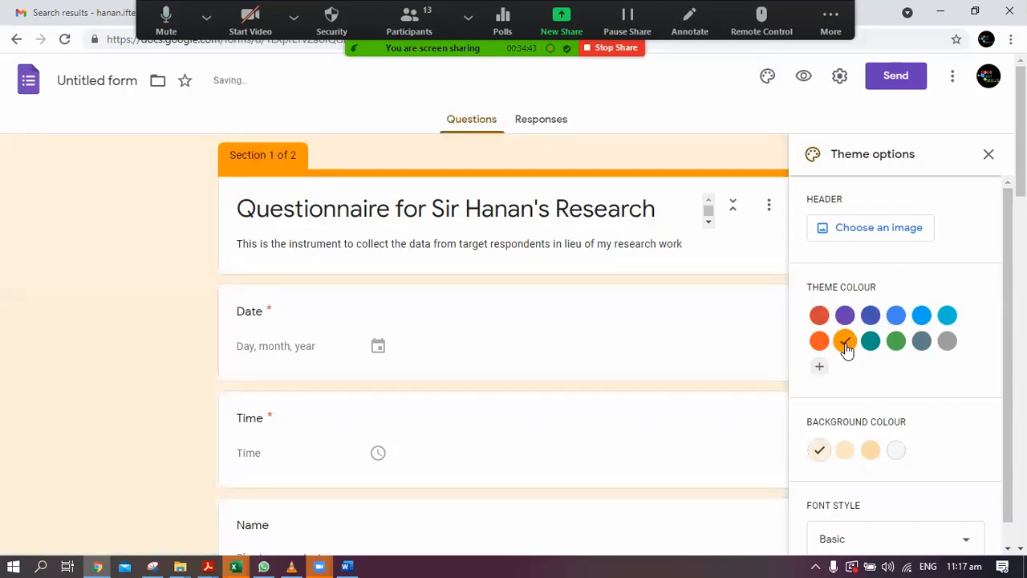
- Insert the basketball player silhouette from the Work and School themes as the header and set the theme colour to dark slate
left_click(880, 231)
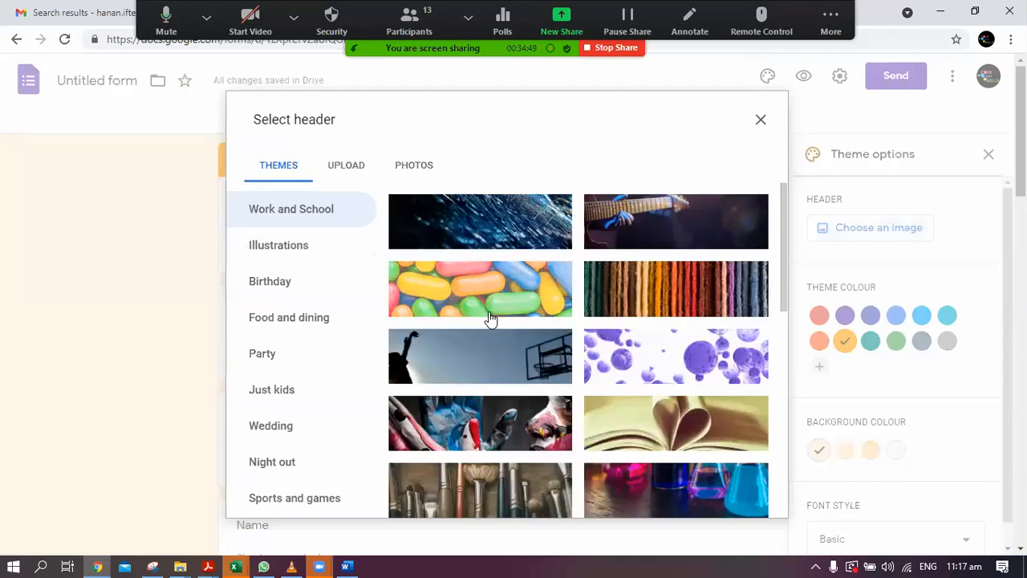
left_click(550, 360)
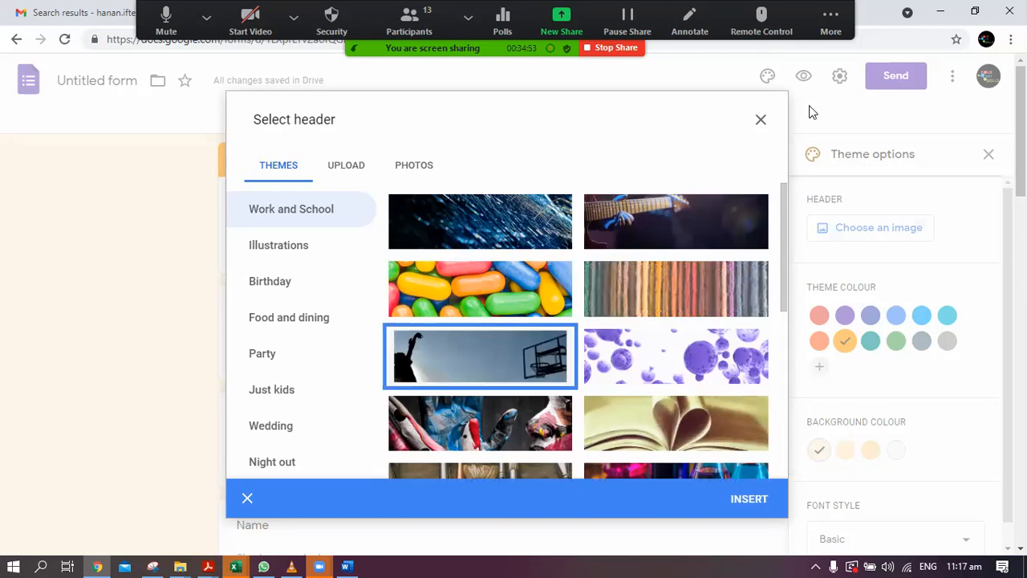
left_click(749, 498)
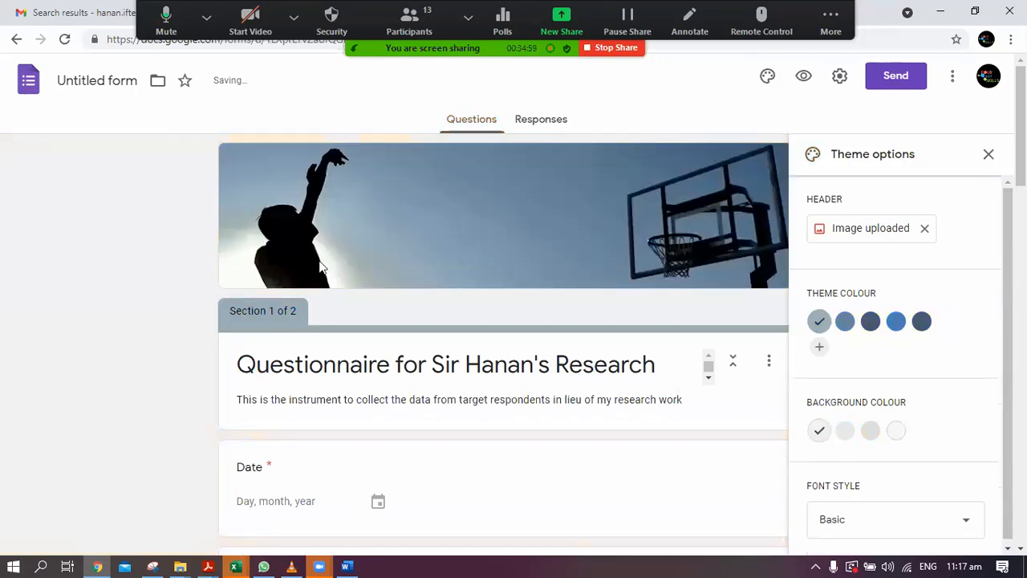
left_click(921, 321)
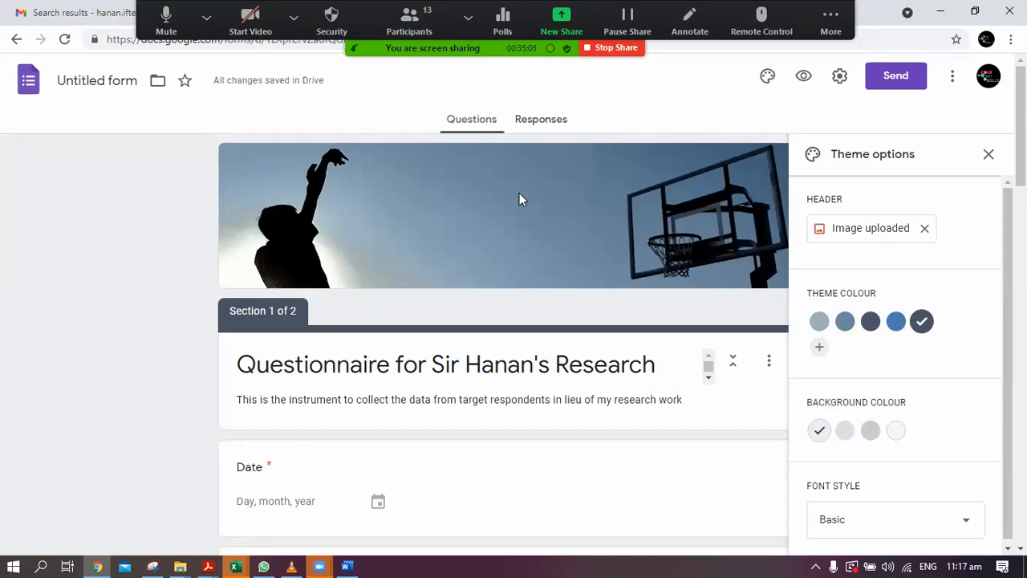
left_click(988, 153)
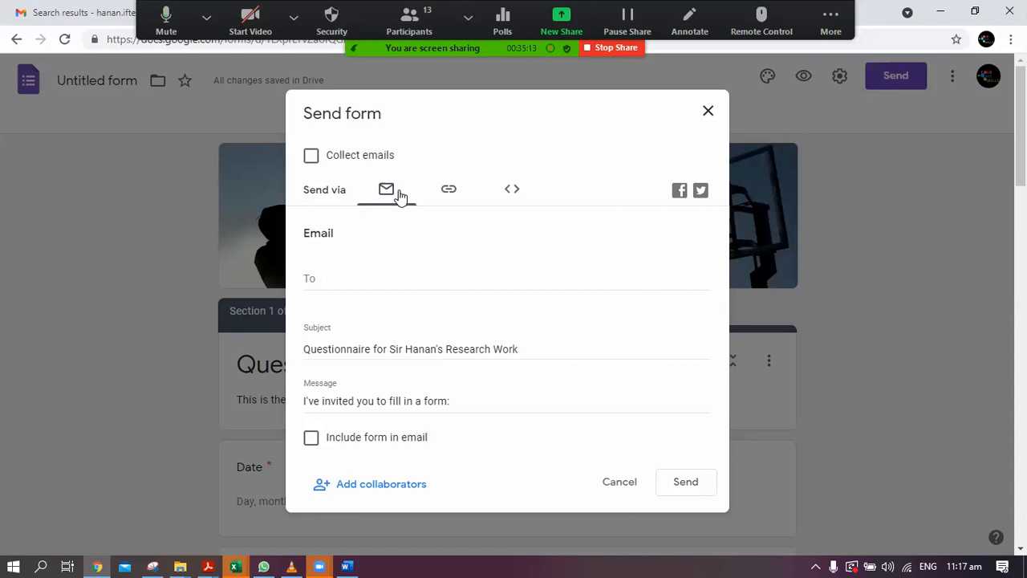
- Generate a shortened link for sending the form and copy it
left_click(452, 192)
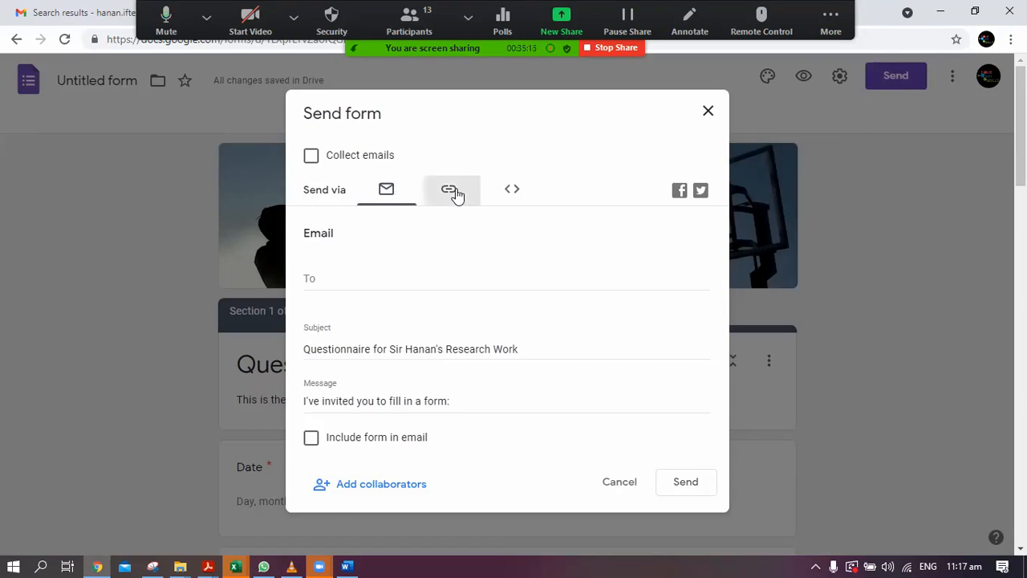
left_click(311, 290)
left_click(378, 261)
right_click(378, 262)
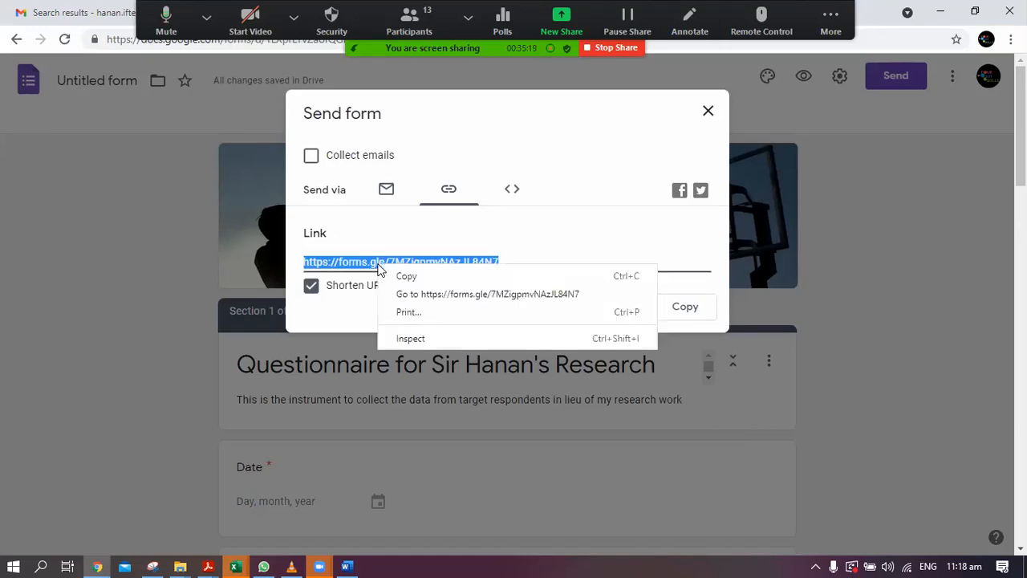
left_click(389, 275)
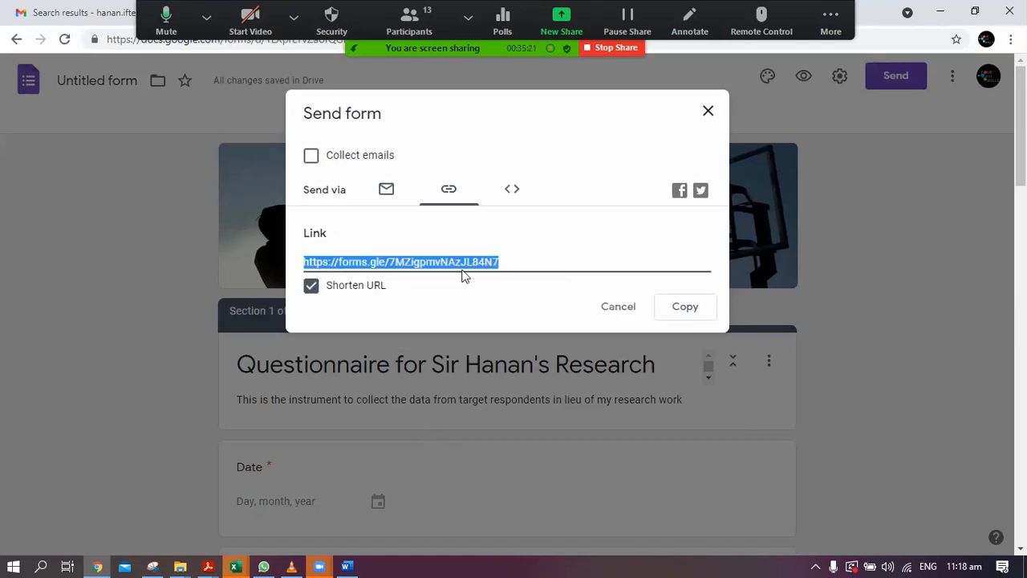
left_click(612, 48)
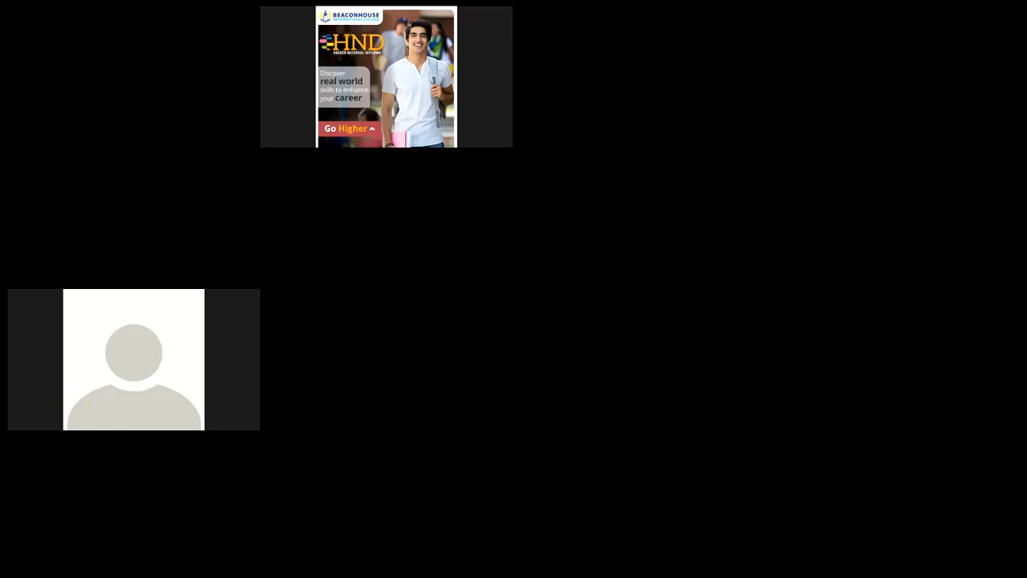